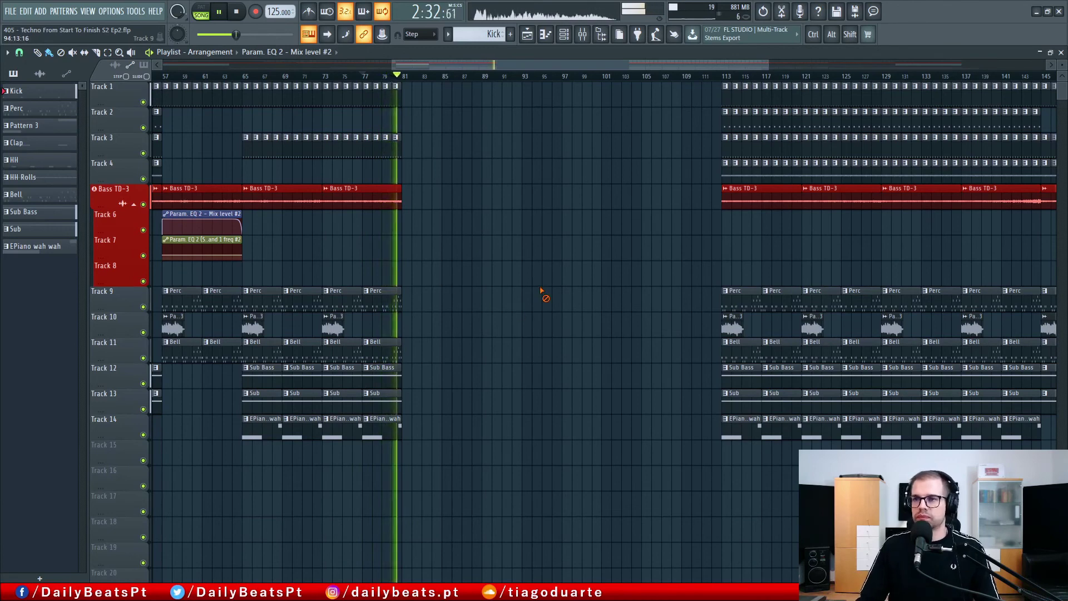
Step: Stop playback and select the empty breakdown from bar 81 to bar 97 in the playlist timeline
key(space)
drag(406, 80, 570, 102)
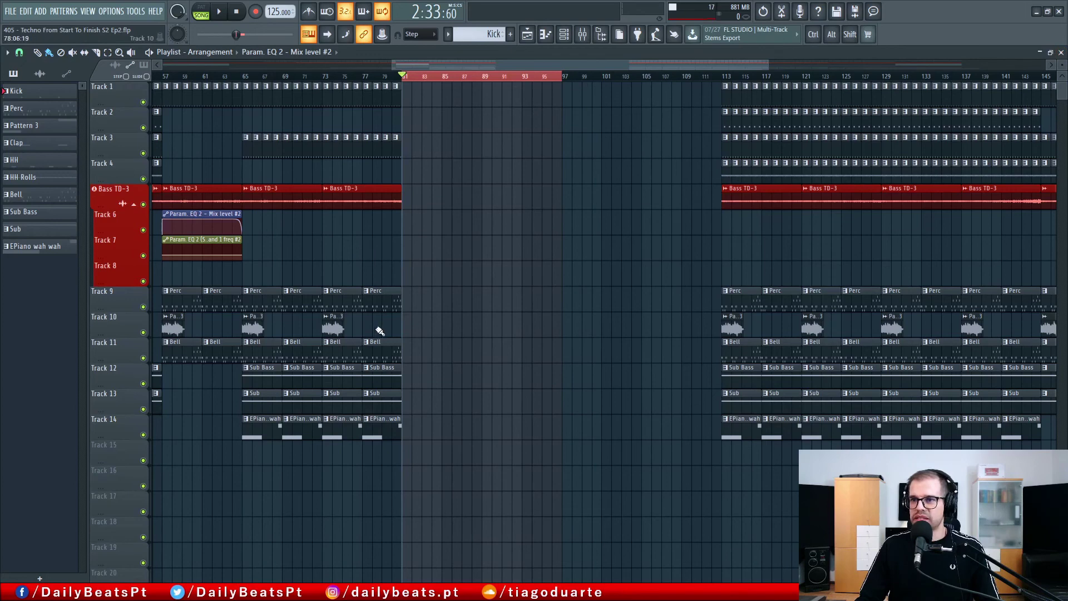
Step: Check the Sub Bass pattern's note in its piano roll and add a Sytrus instrument channel
click(1061, 51)
click(227, 269)
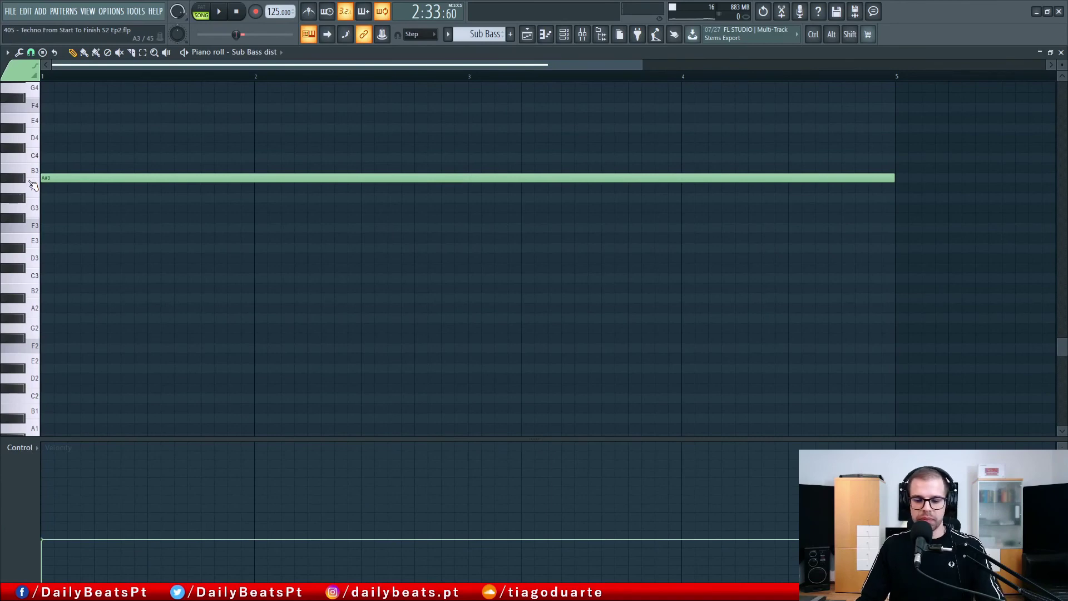
key(F7)
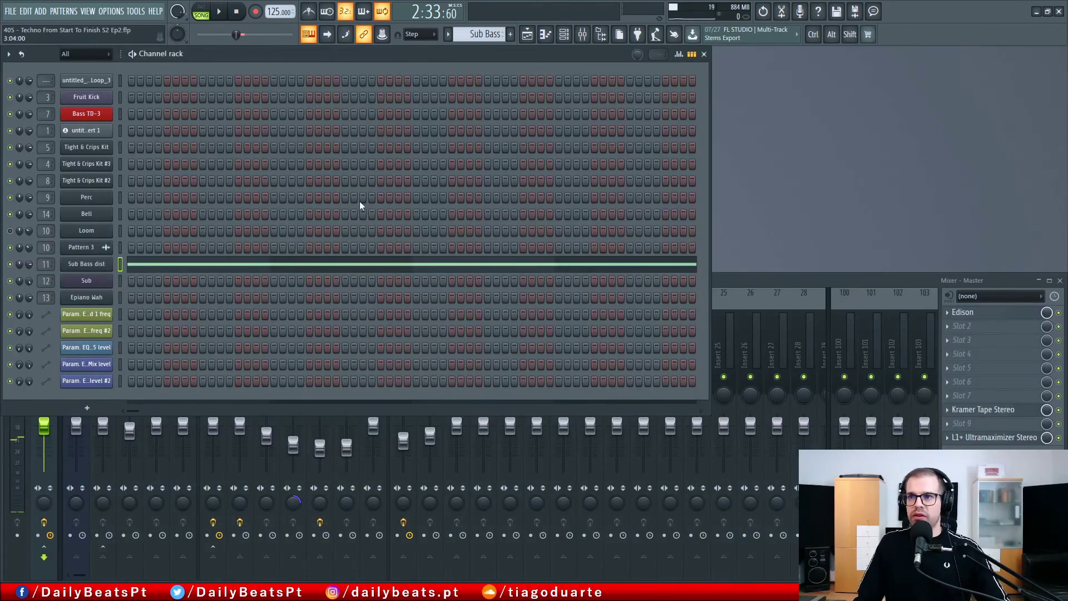
click(87, 407)
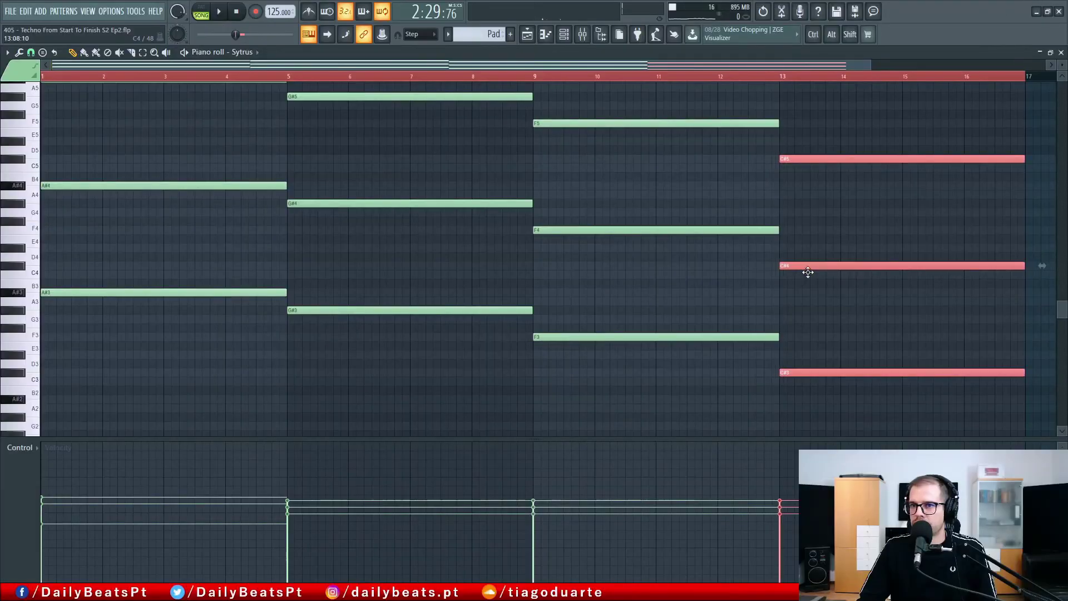
Step: Lower the Pad's second chord, bars 5 to 9, by a semitone from G# to G in all three octaves during playback
scroll(805, 277, up, 2)
right_click(799, 256)
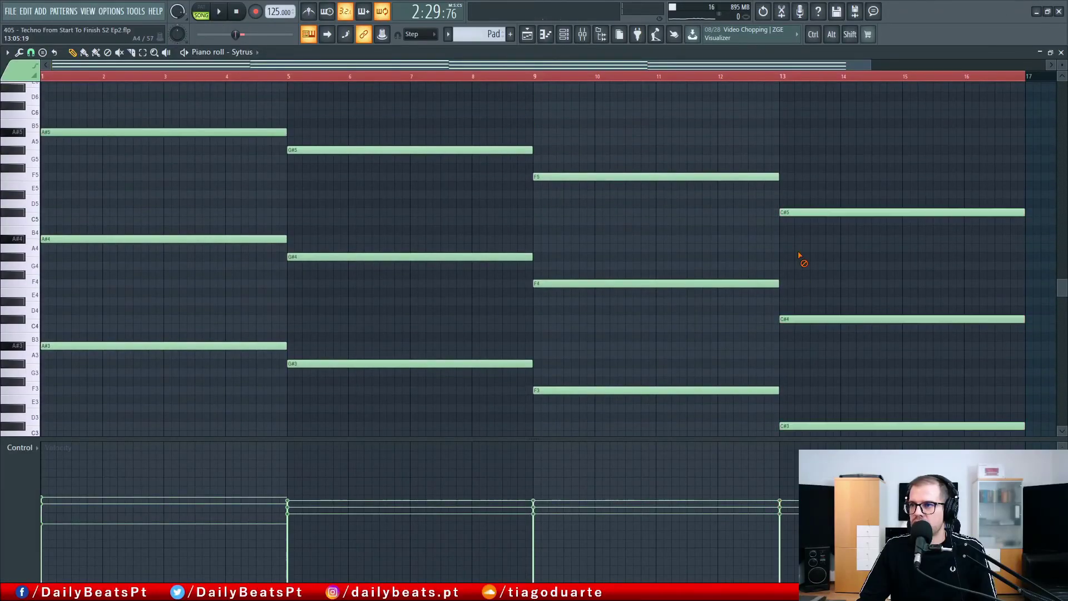
click(785, 77)
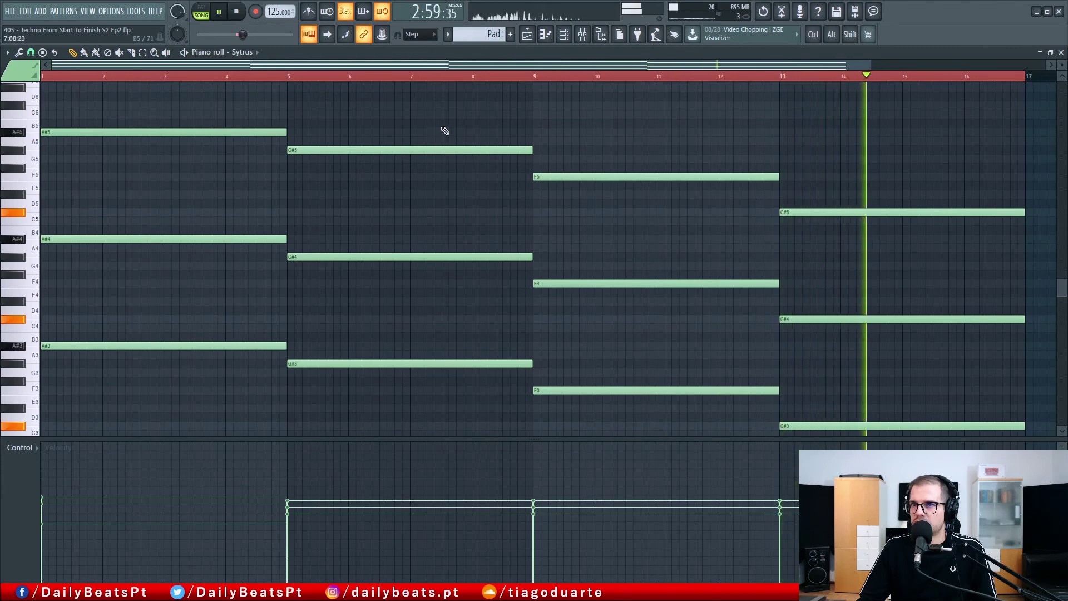
ctrl+drag(415, 119, 346, 374)
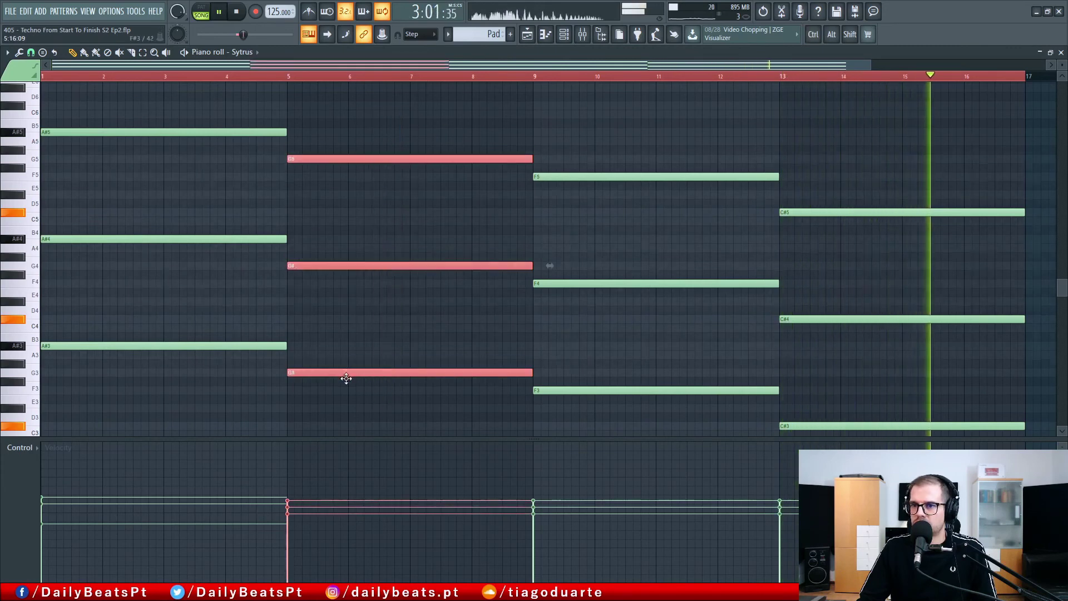
right_click(559, 341)
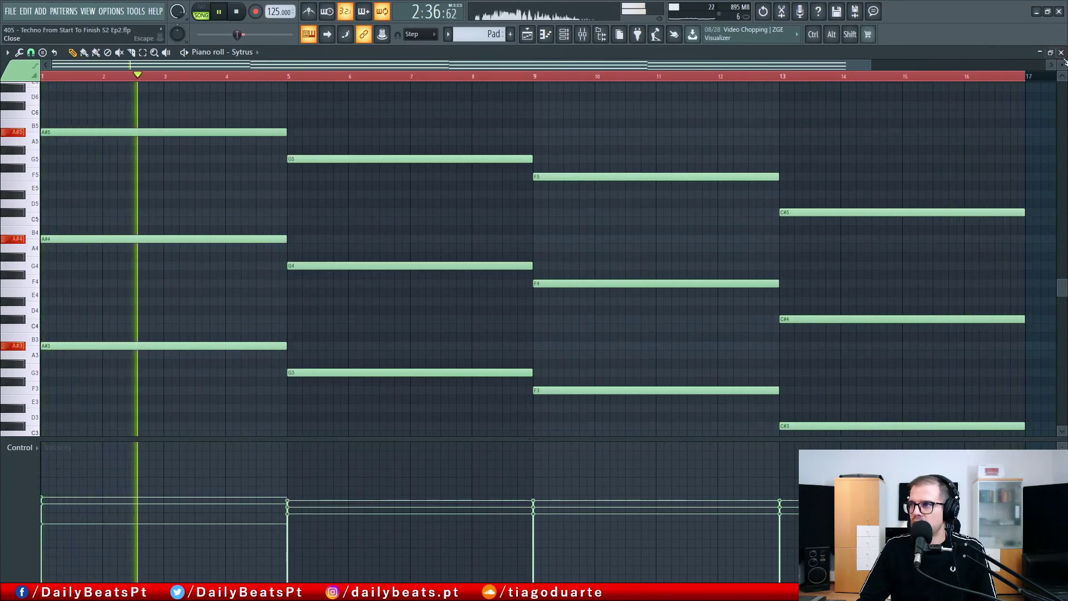
Step: Lower the volume of mixer Insert 15, which carries the pad, to about 69% (-7.4 dB)
key(F7)
key(F6)
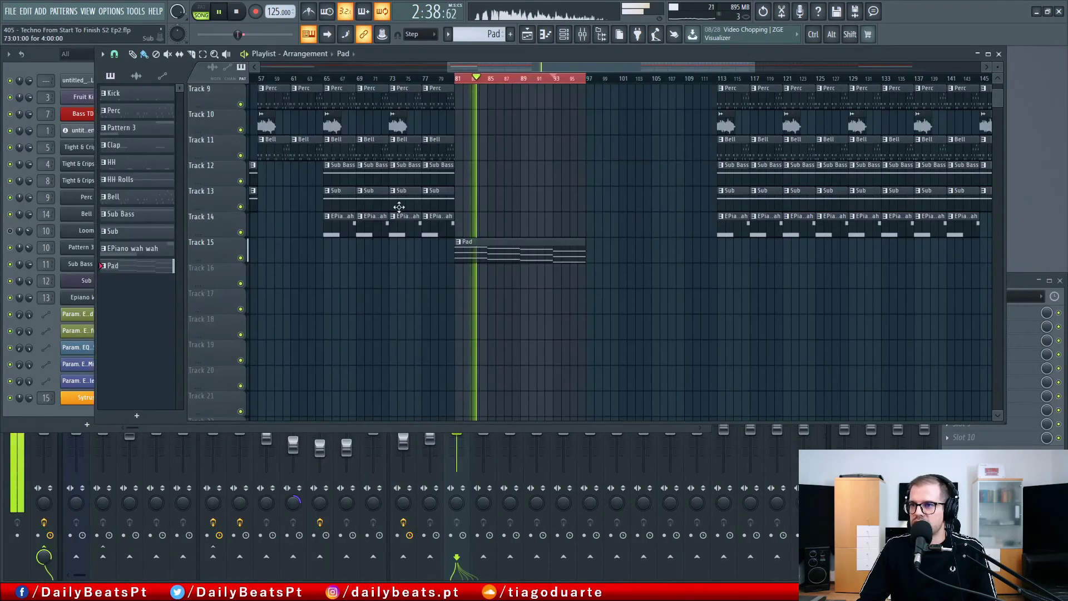
key(F9)
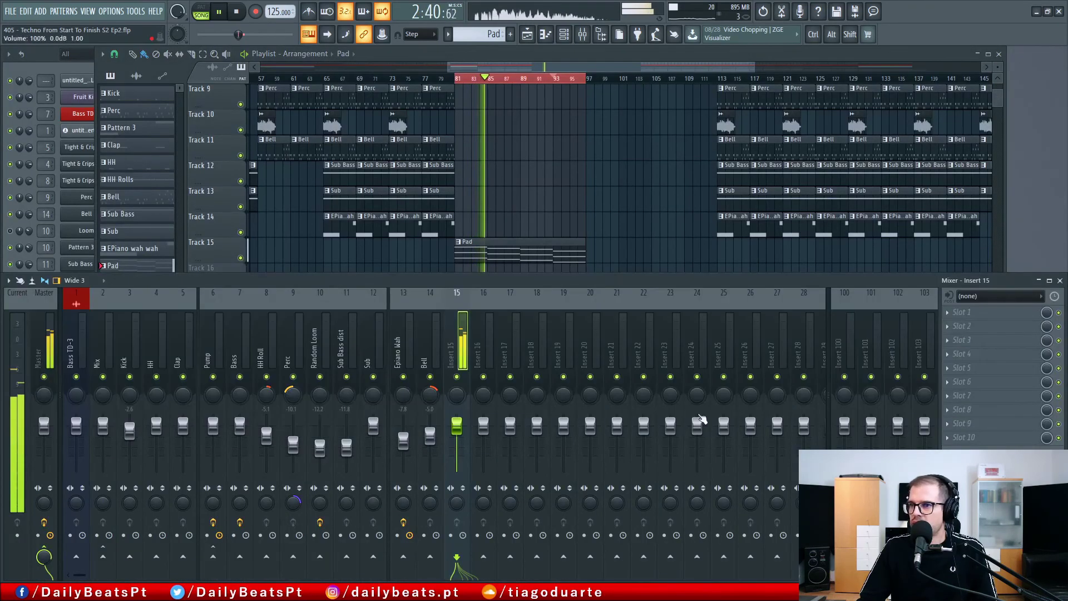
drag(463, 441, 464, 447)
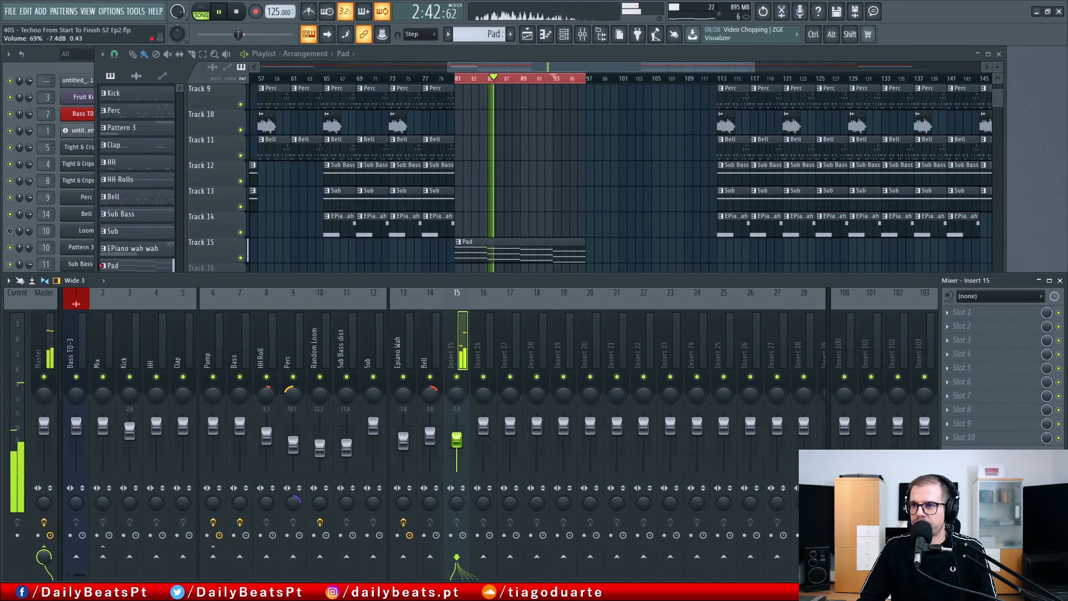
key(F9)
Step: Move the Pad's three notes in bars 5 to 9 up to C#4, C#5 and C#6, starting at bar 5
double_click(520, 253)
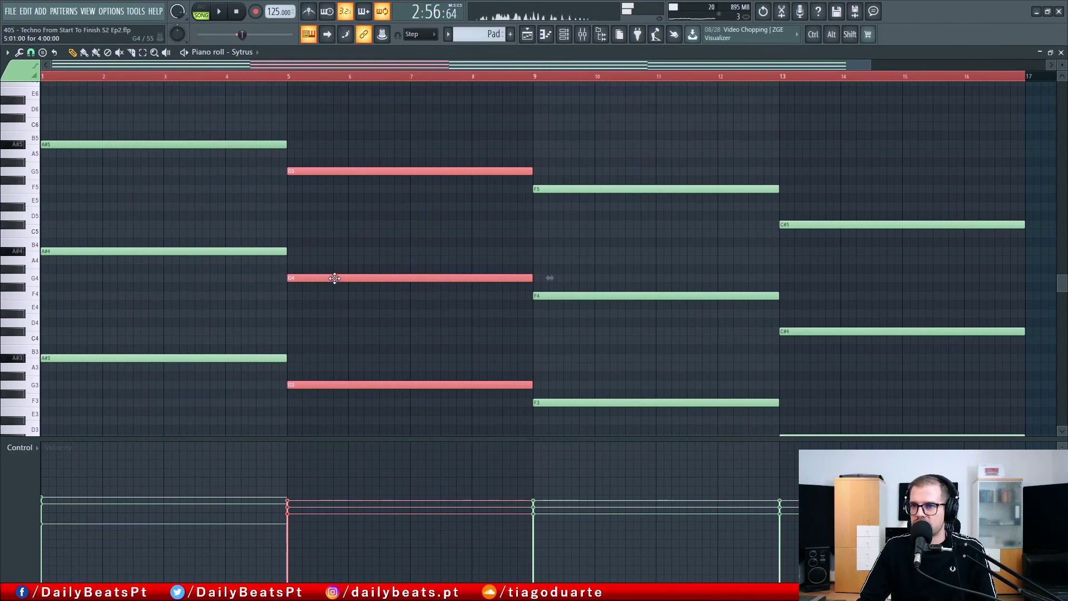
drag(334, 277, 337, 220)
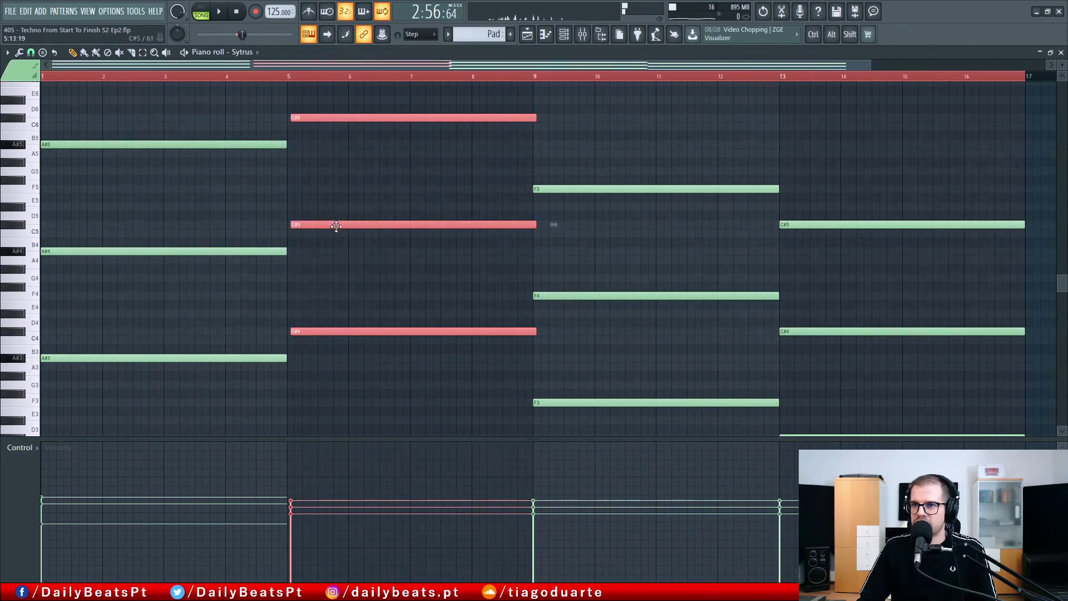
click(347, 204)
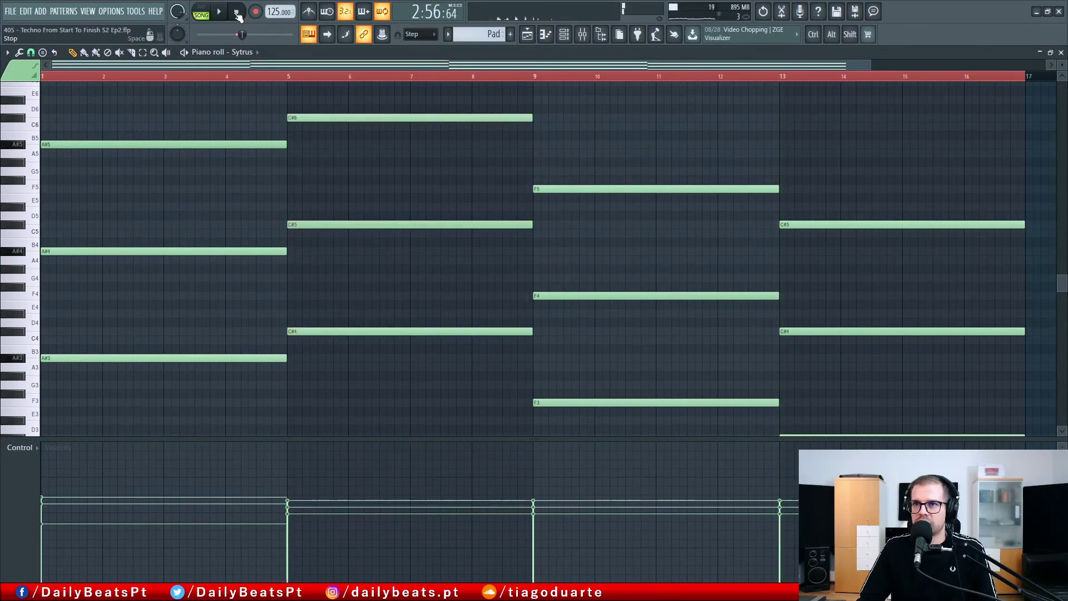
Step: Play the pad and reduce the velocity of the F3 note in the third chord, and close the piano roll
key(space)
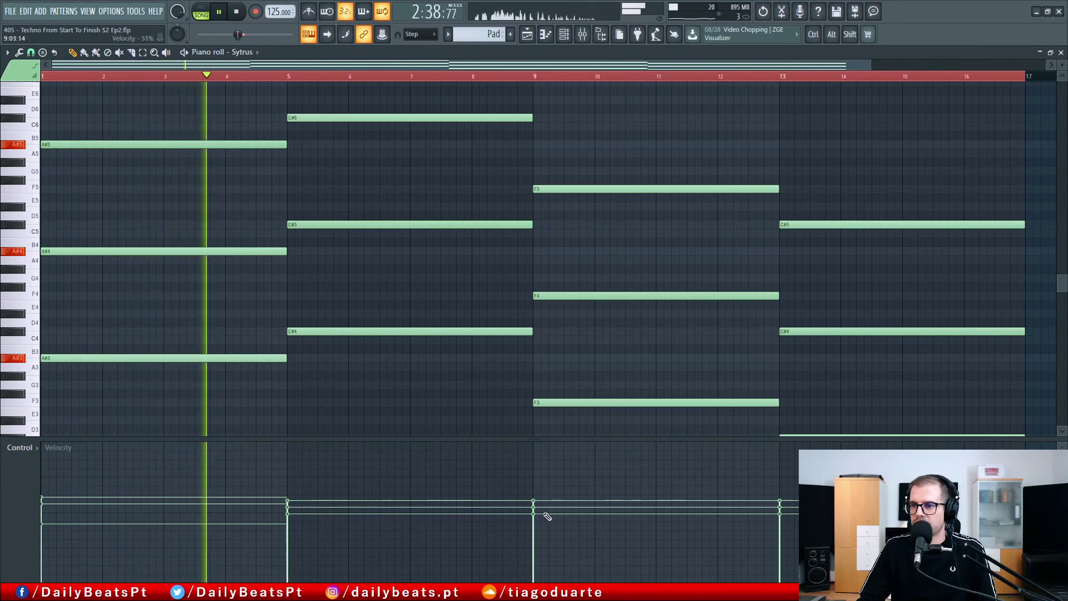
scroll(565, 390, down, 2)
scroll(566, 394, down, 1)
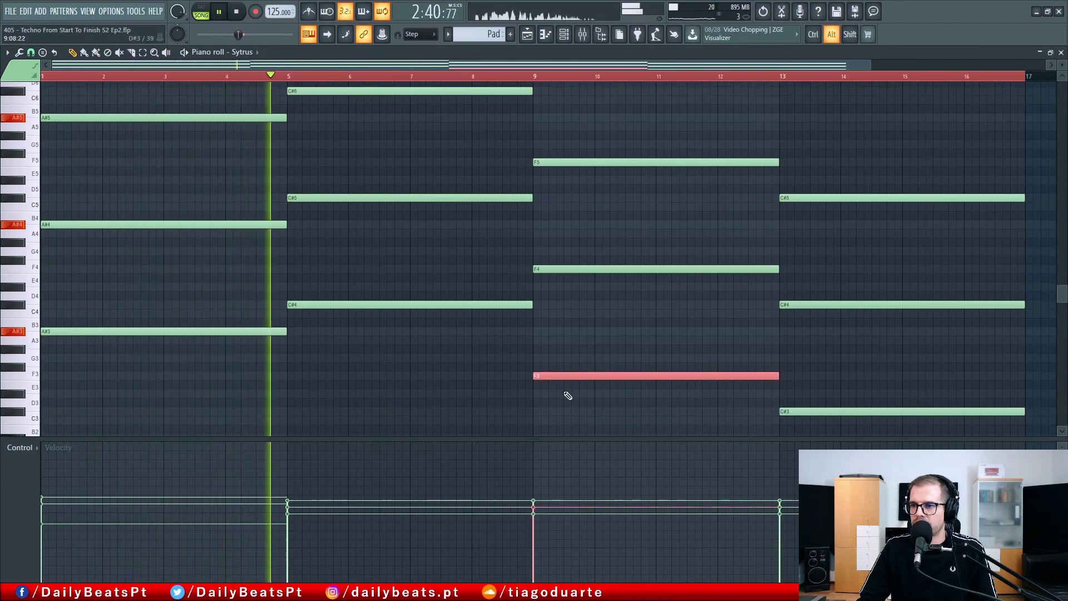
scroll(567, 400, down, 1)
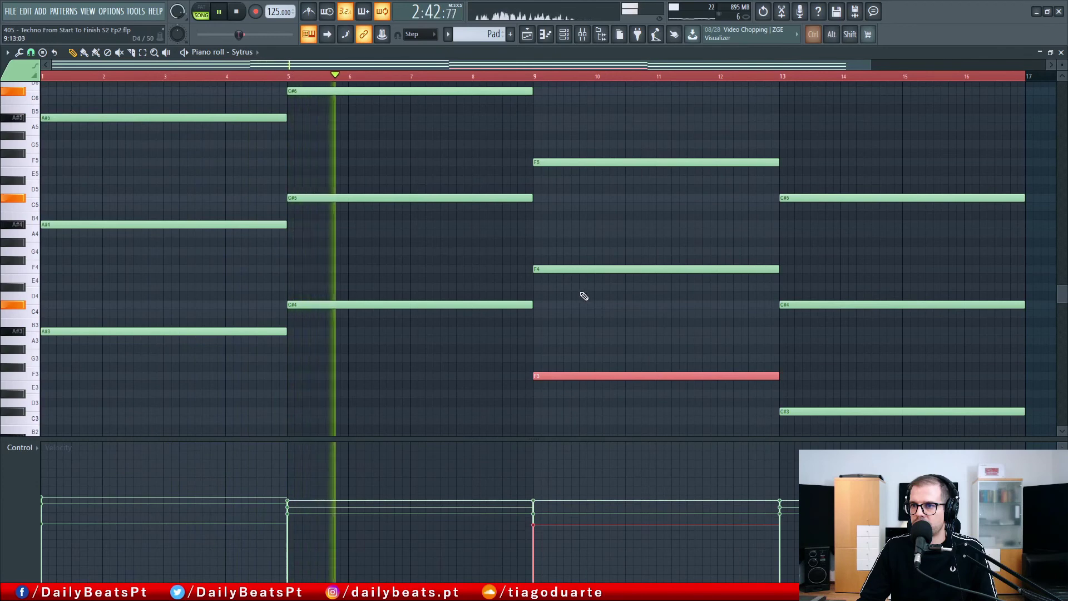
drag(399, 356, 354, 226)
click(354, 227)
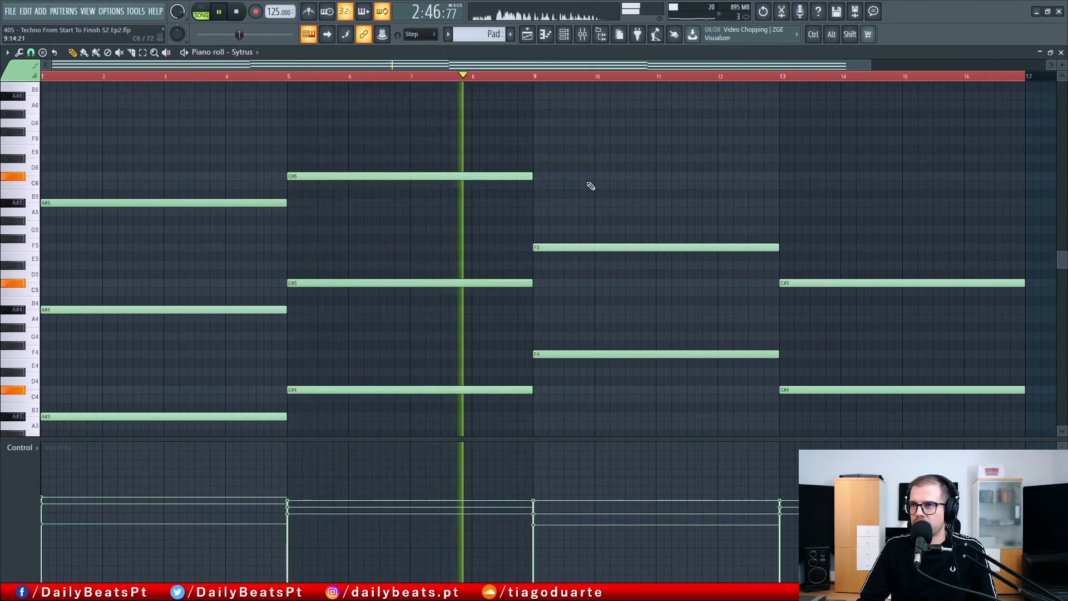
scroll(640, 177, down, 2)
click(1060, 52)
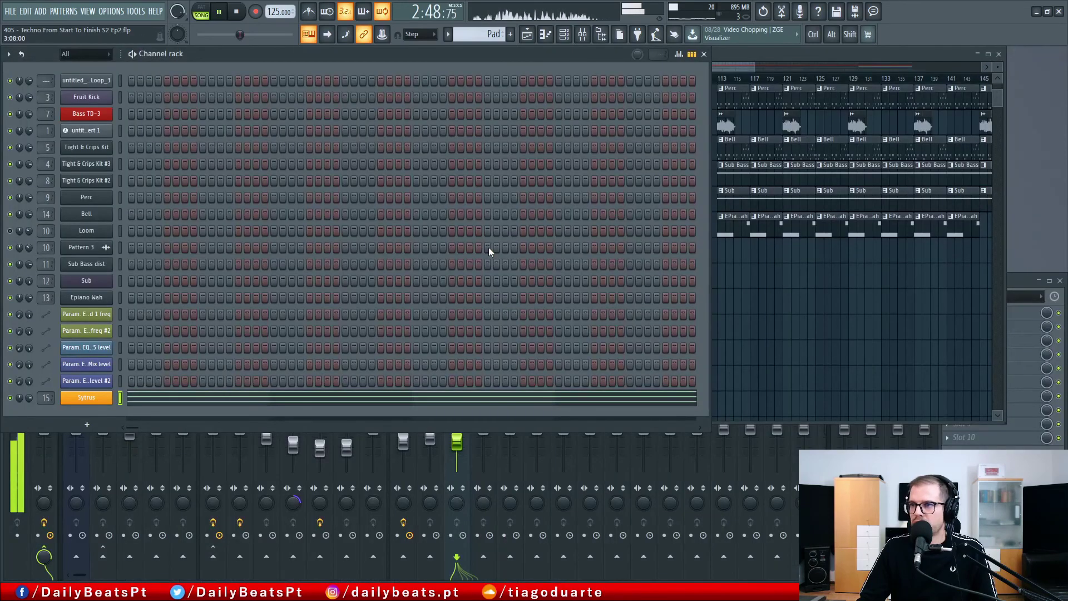
Step: Duplicate the Pad clip on Track 15 so the copy runs from bar 97 to bar 113, and stop playback
key(F5)
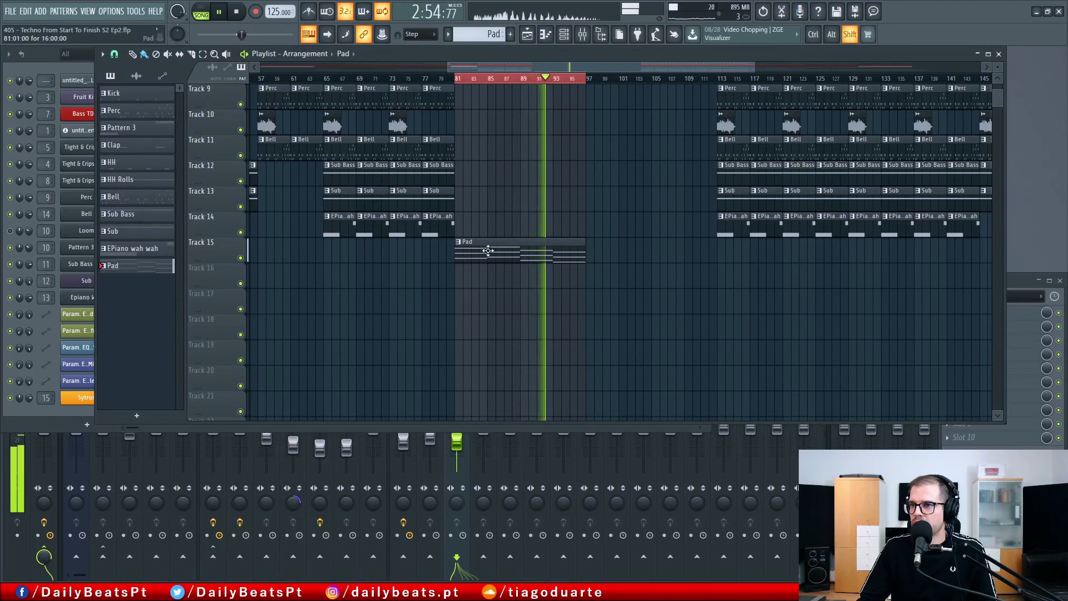
drag(489, 250, 629, 248)
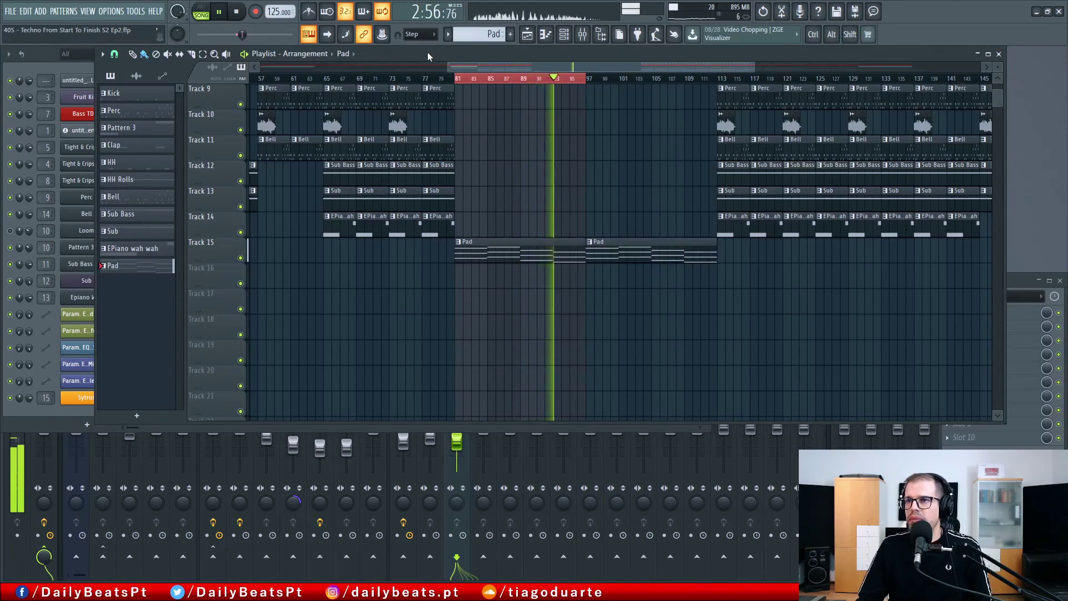
key(space)
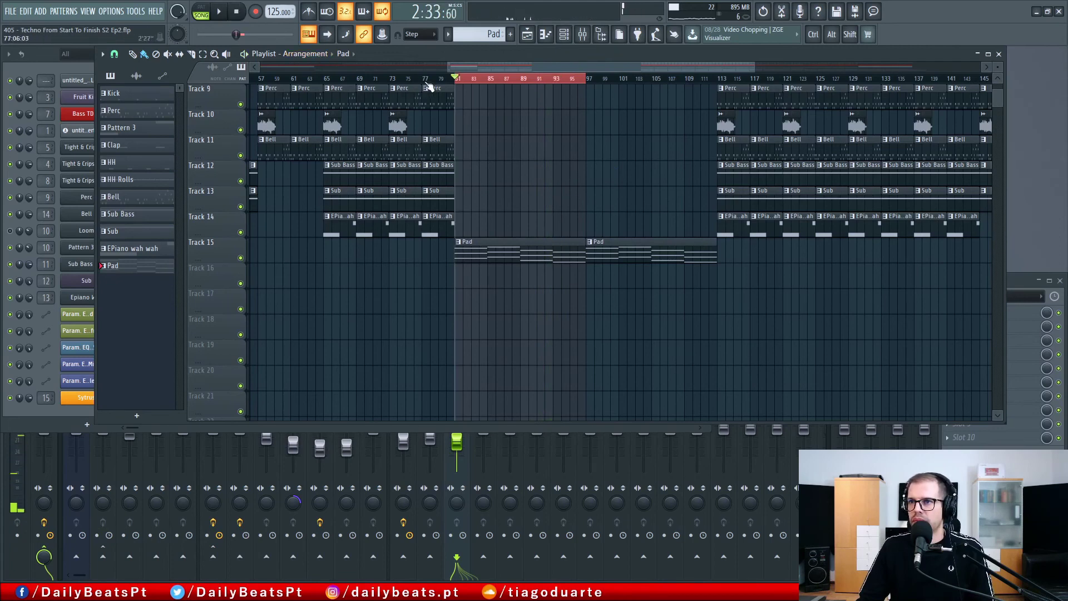
Step: Play the transition into the breakdown and inspect the Sub pattern's note in its piano roll
key(space)
scroll(448, 168, up, 3)
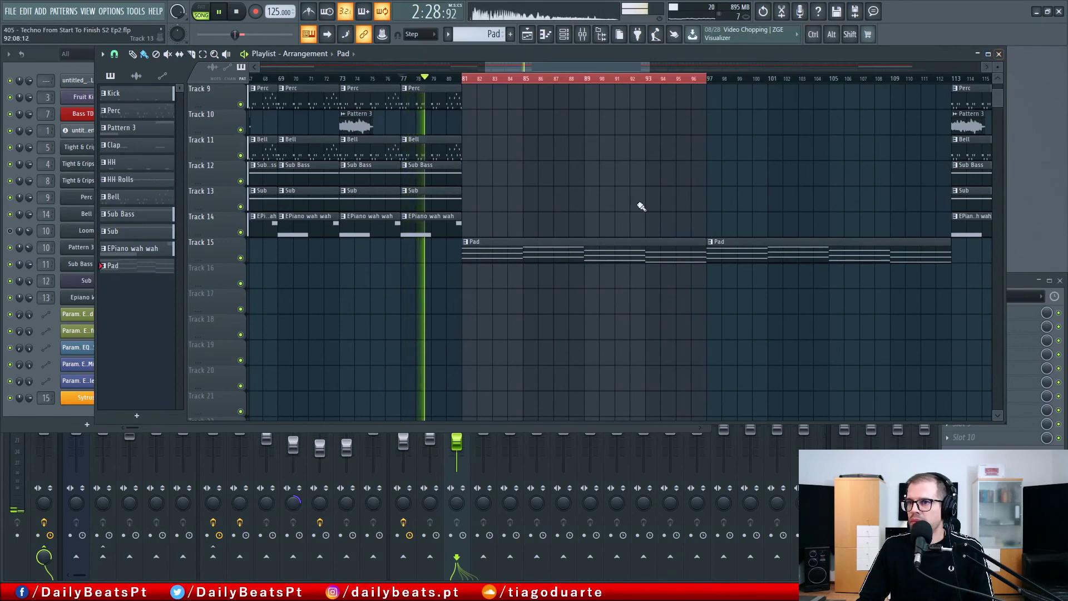
double_click(430, 197)
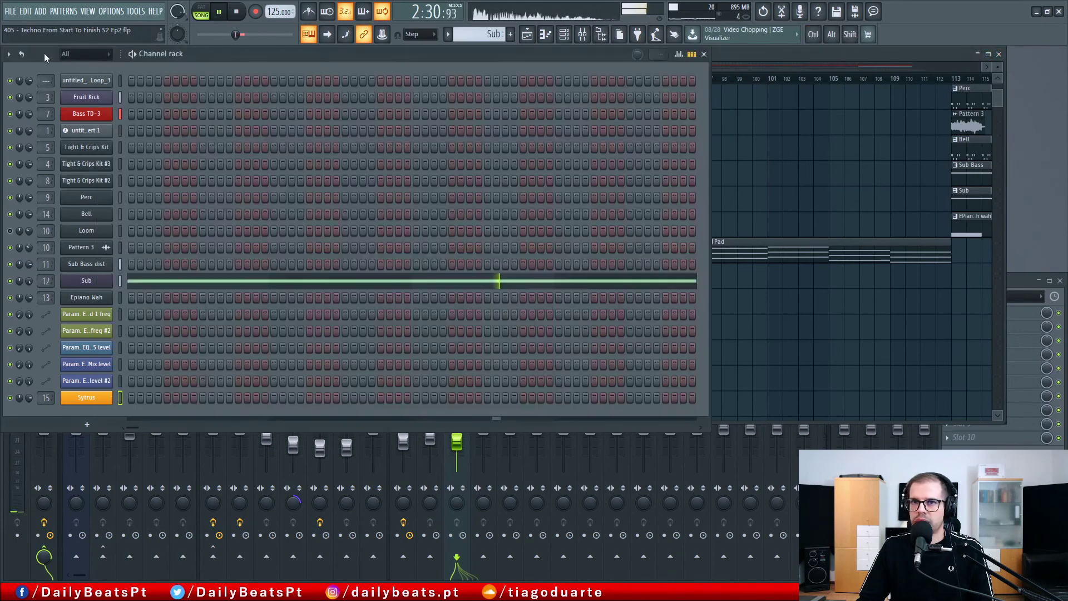
click(245, 283)
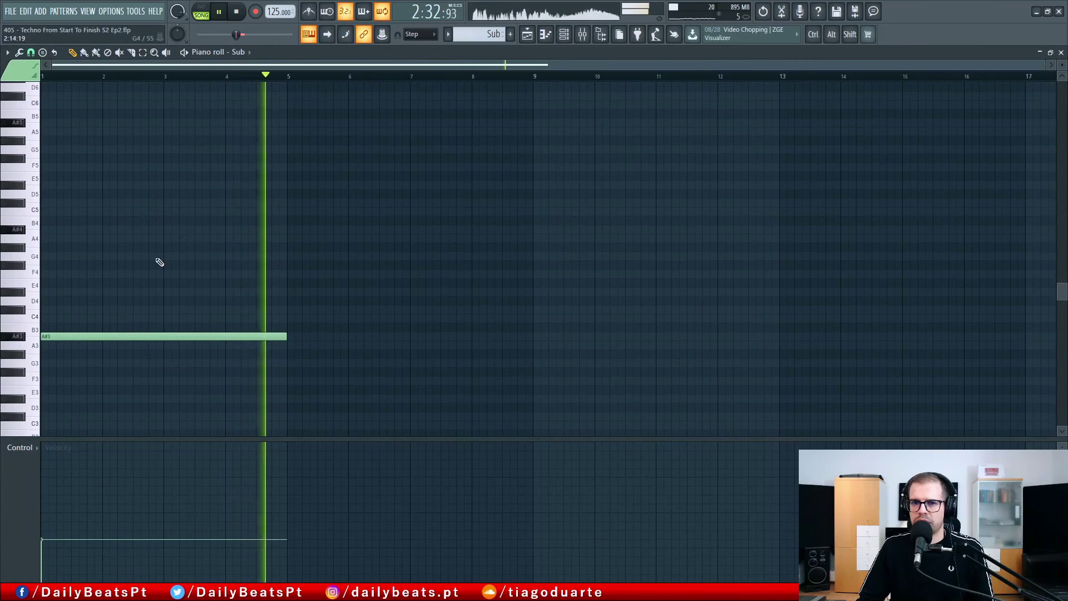
key(F7)
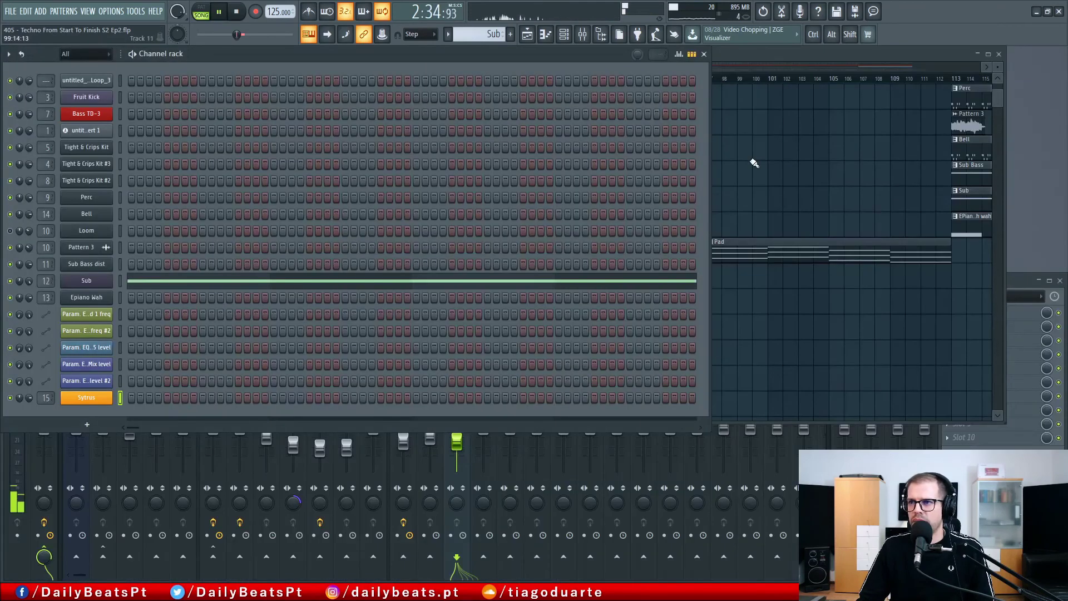
Step: Add an AIR Hybrid instrument channel to the channel rack
click(85, 426)
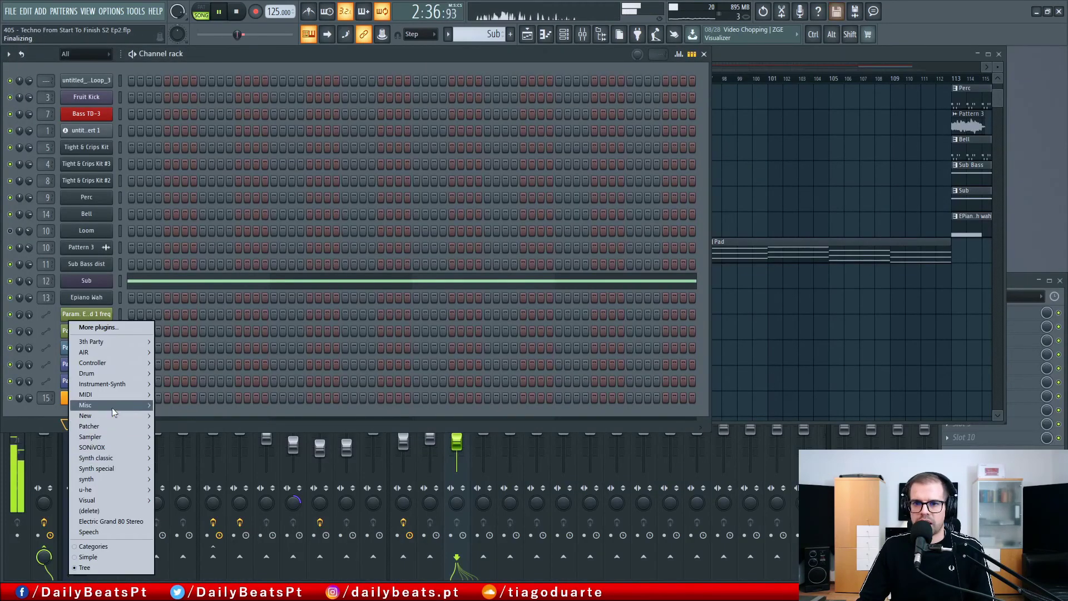
mouse_move(113, 356)
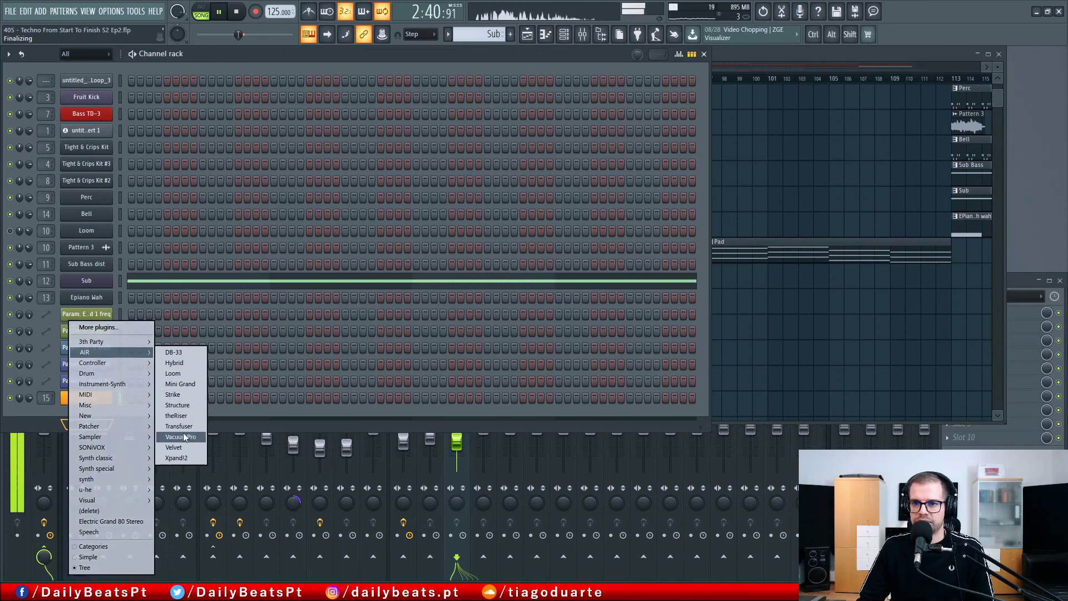
click(185, 363)
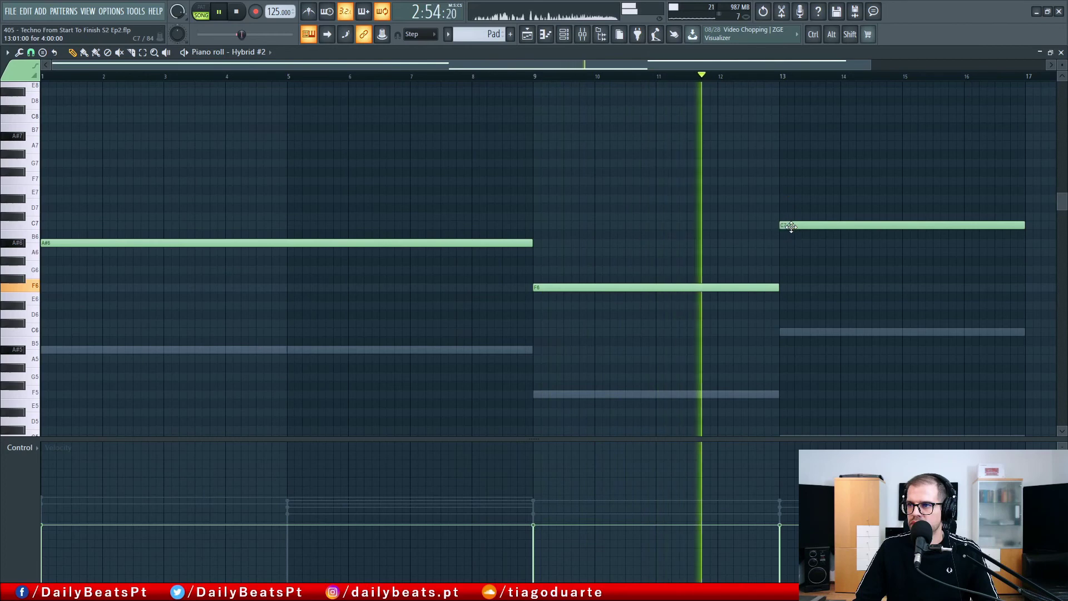
Step: Raise the velocity of all Hybrid #2 notes, trying the last note at C#7 and returning it to C7
drag(791, 226, 790, 217)
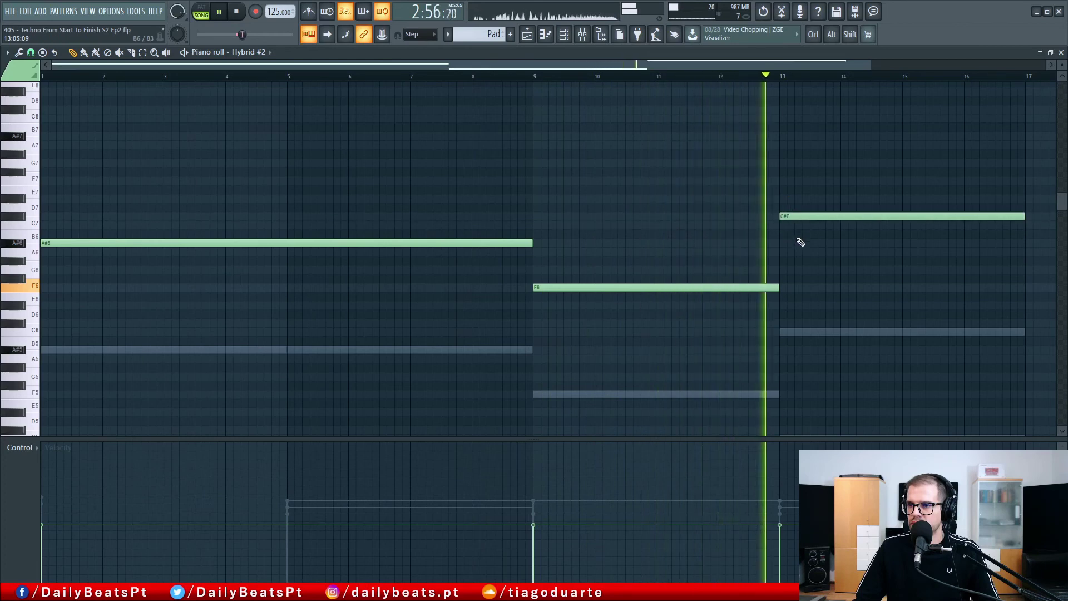
drag(789, 489, 40, 473)
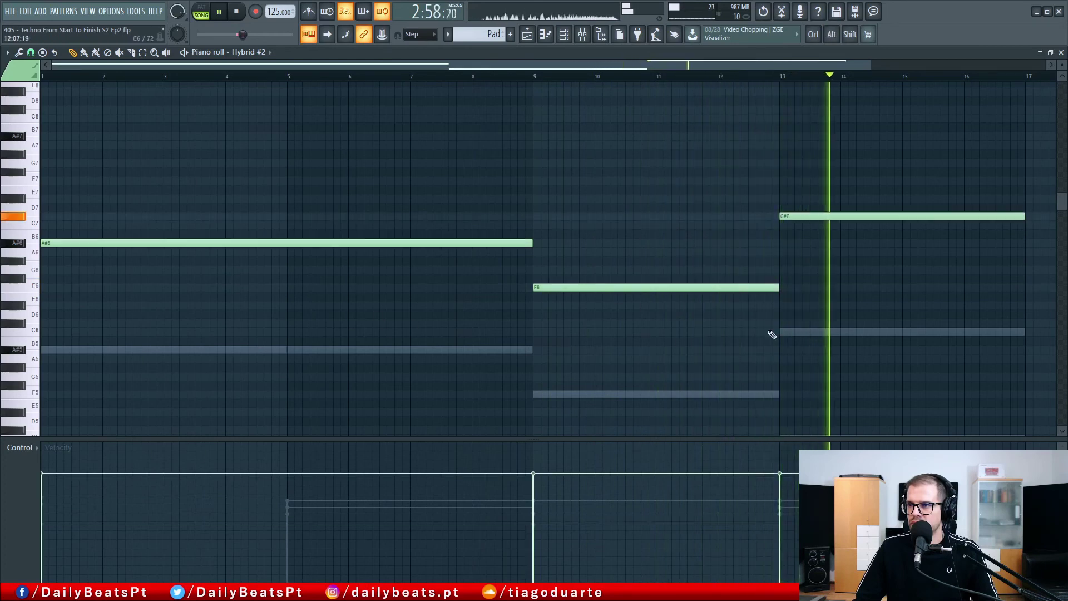
drag(801, 217, 803, 227)
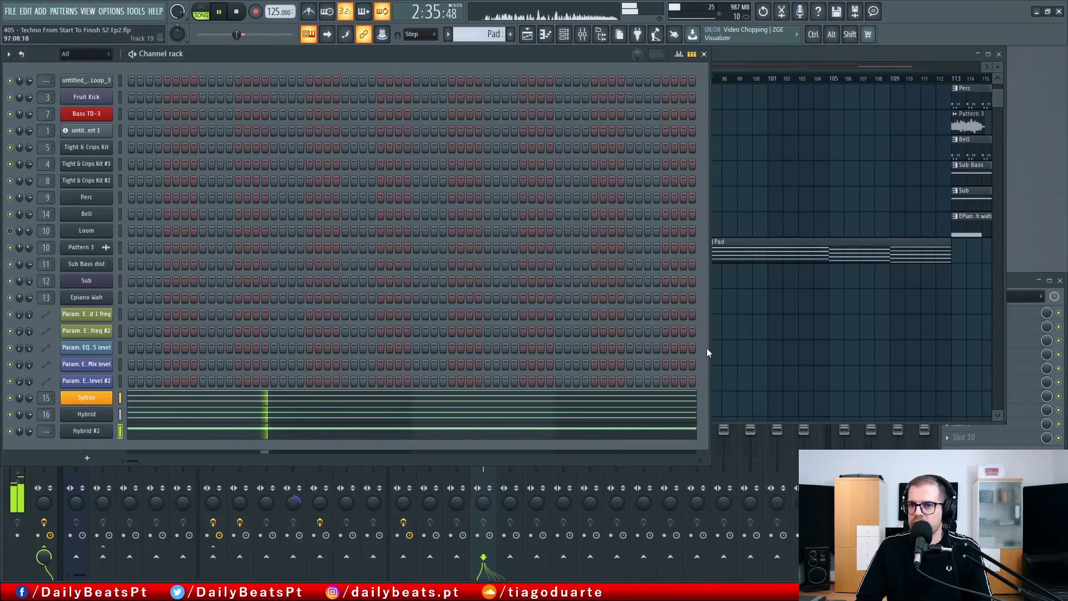
click(82, 459)
mouse_move(122, 353)
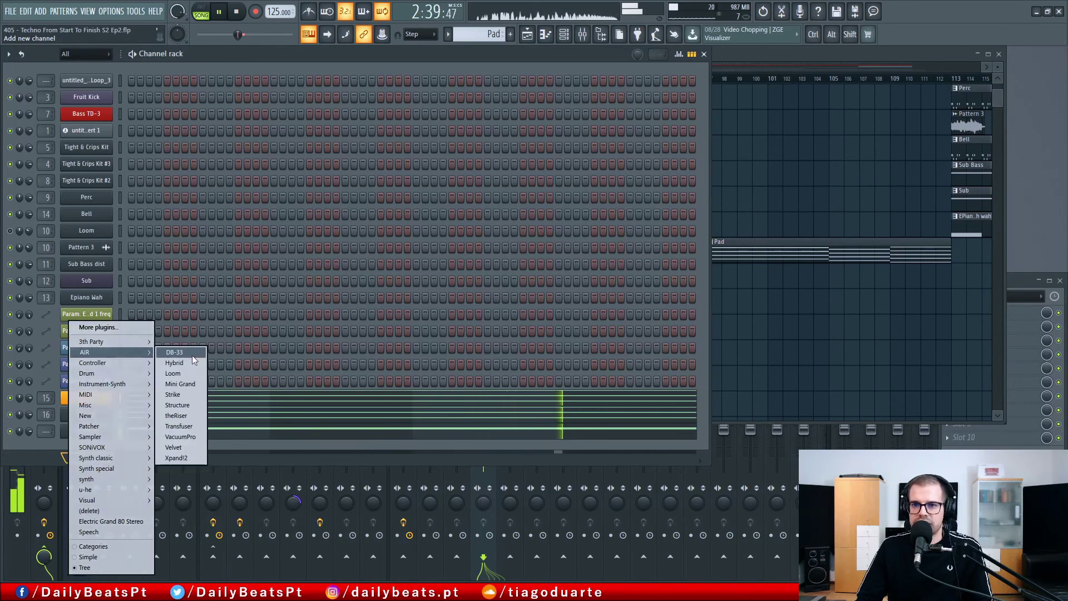
click(868, 288)
Step: Start playback control at the section after the breakdown by selecting bars 113 to 129 as the playlist loop
key(space)
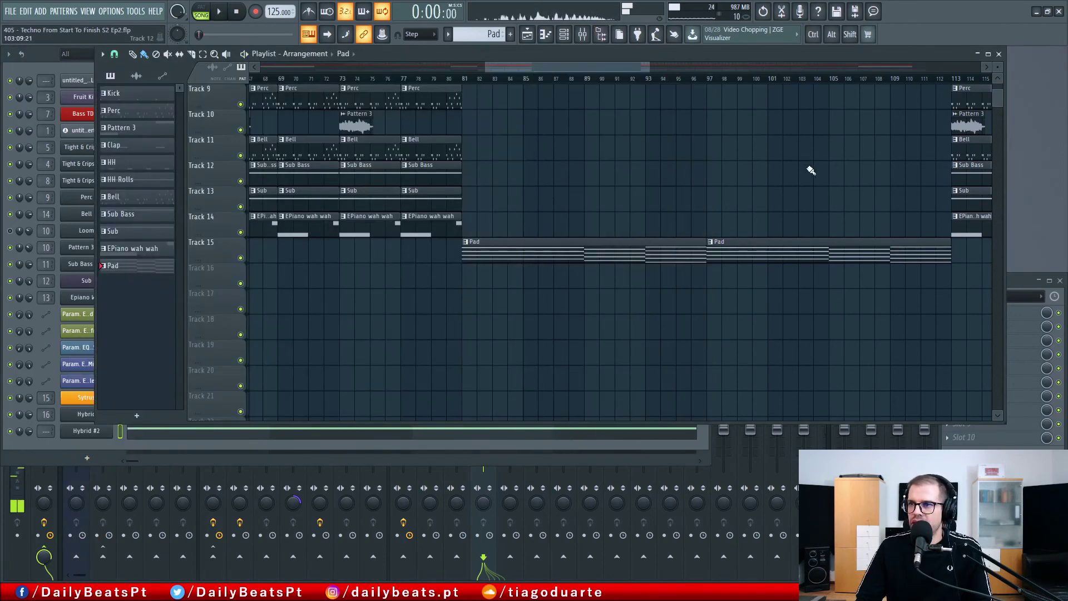
scroll(560, 226, up, 4)
scroll(567, 216, right, 8)
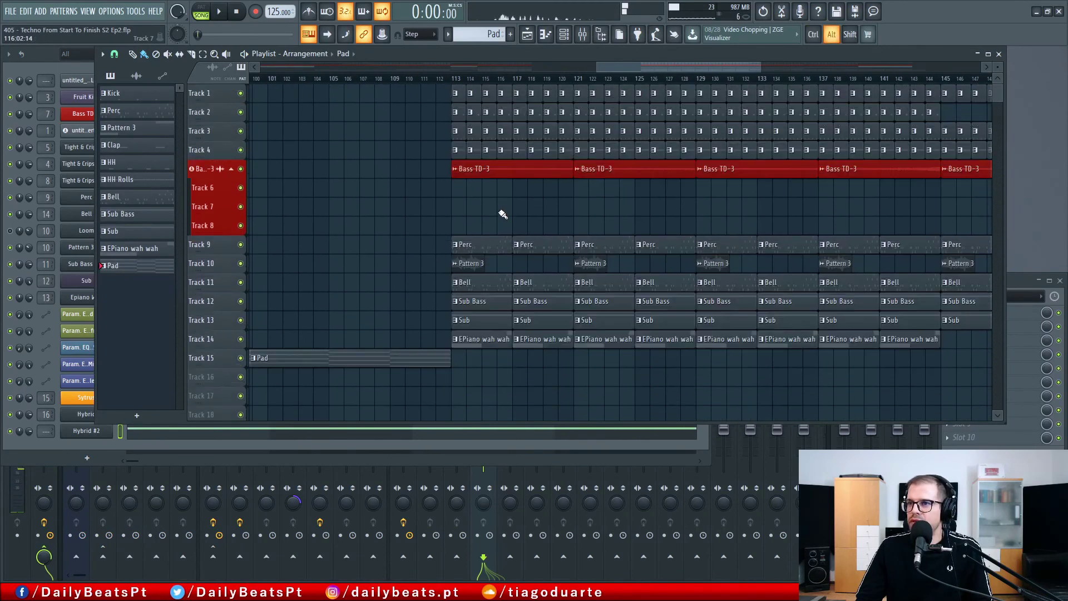
scroll(546, 206, up, 2)
drag(791, 83, 397, 83)
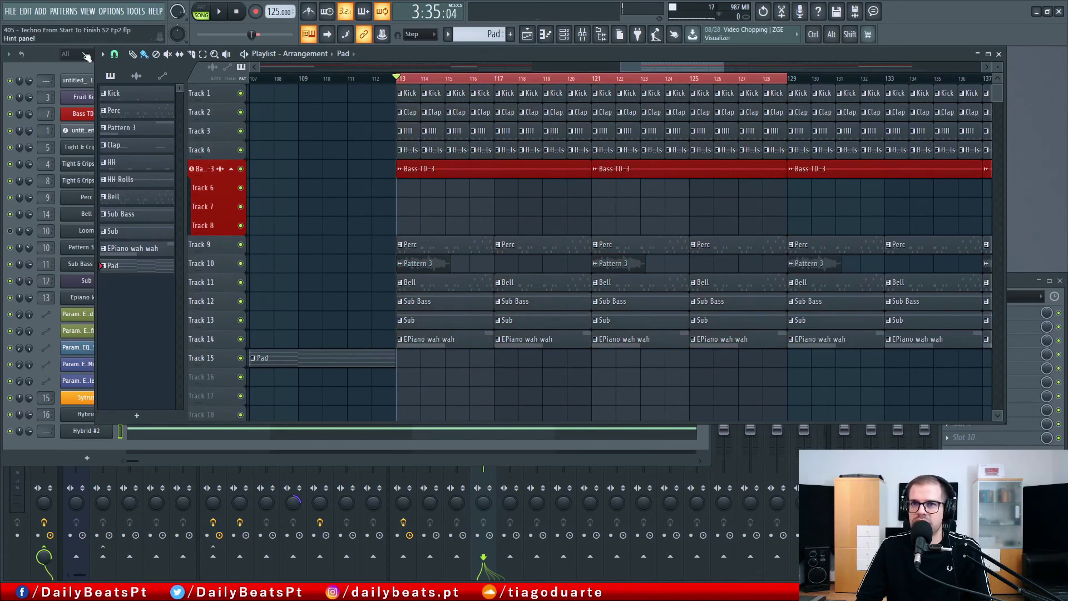
Step: Add a third AIR Hybrid instrument channel and load its 028 Shake Monster preset
click(42, 59)
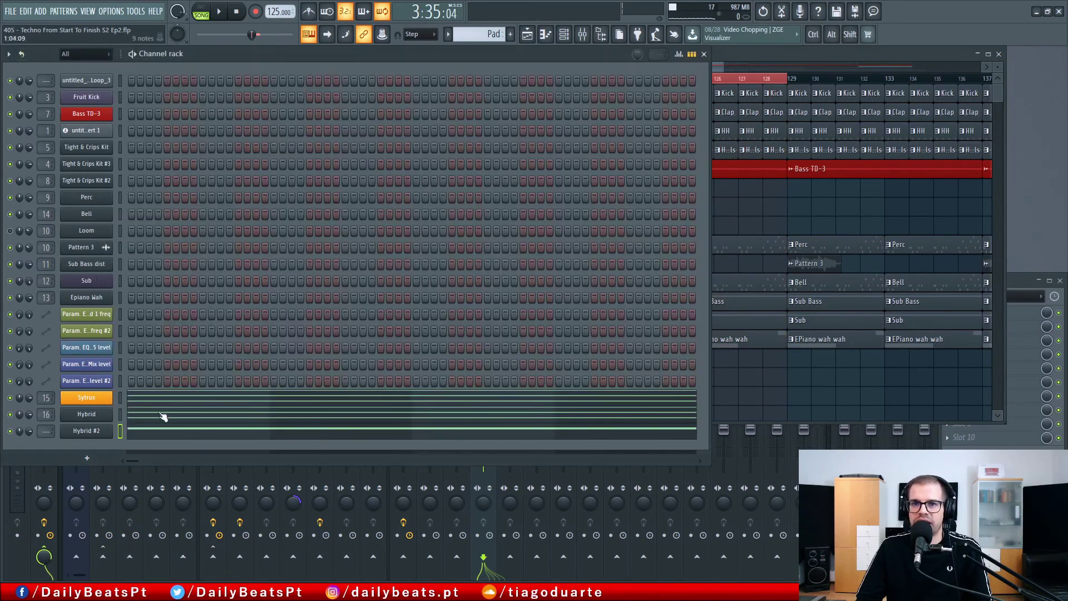
click(85, 459)
mouse_move(128, 352)
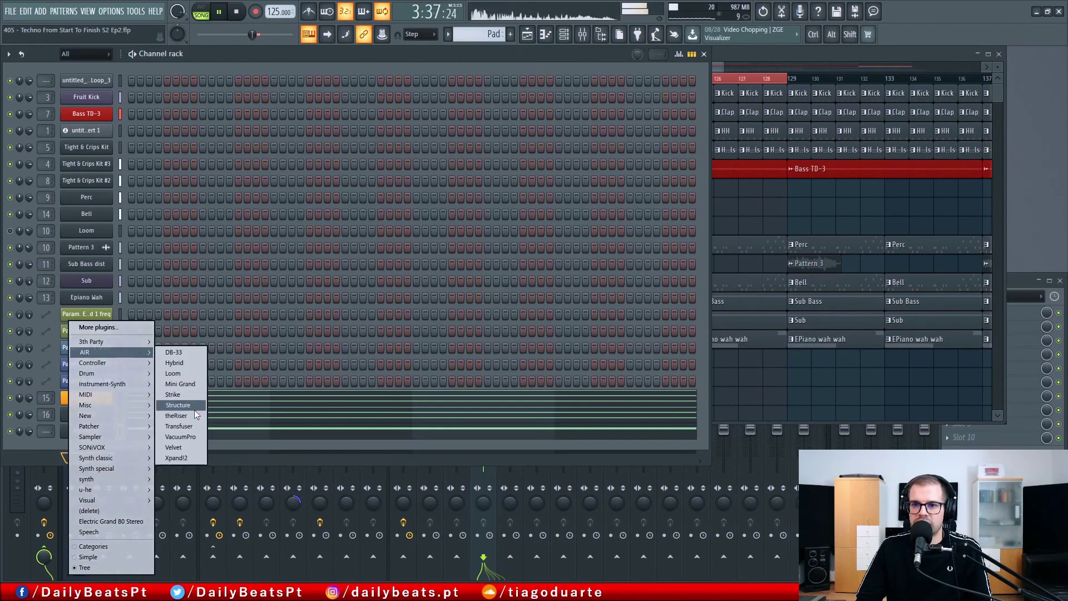
click(191, 365)
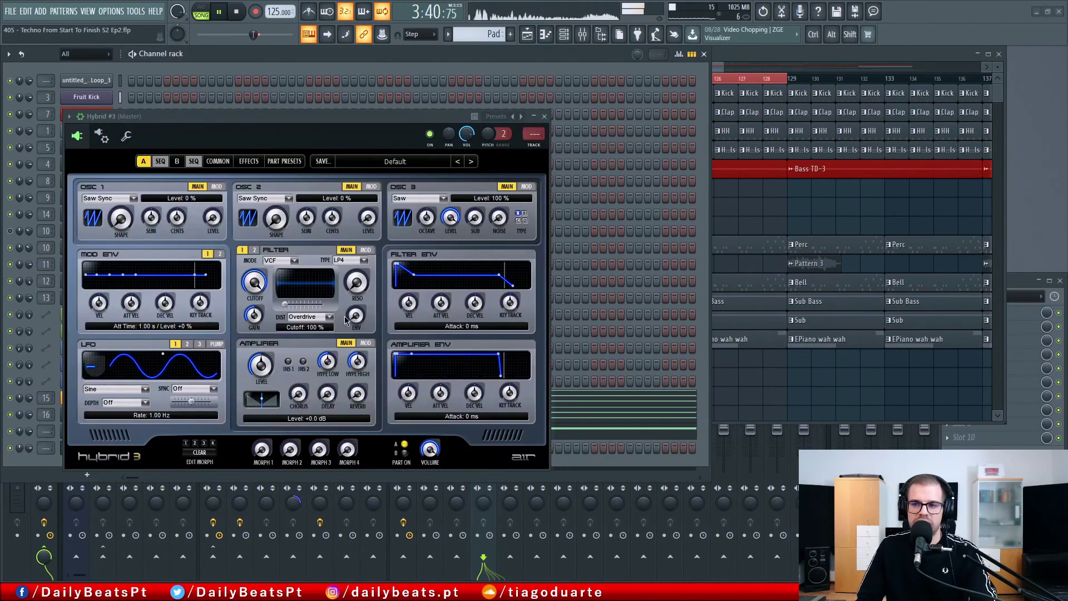
click(417, 164)
mouse_move(379, 219)
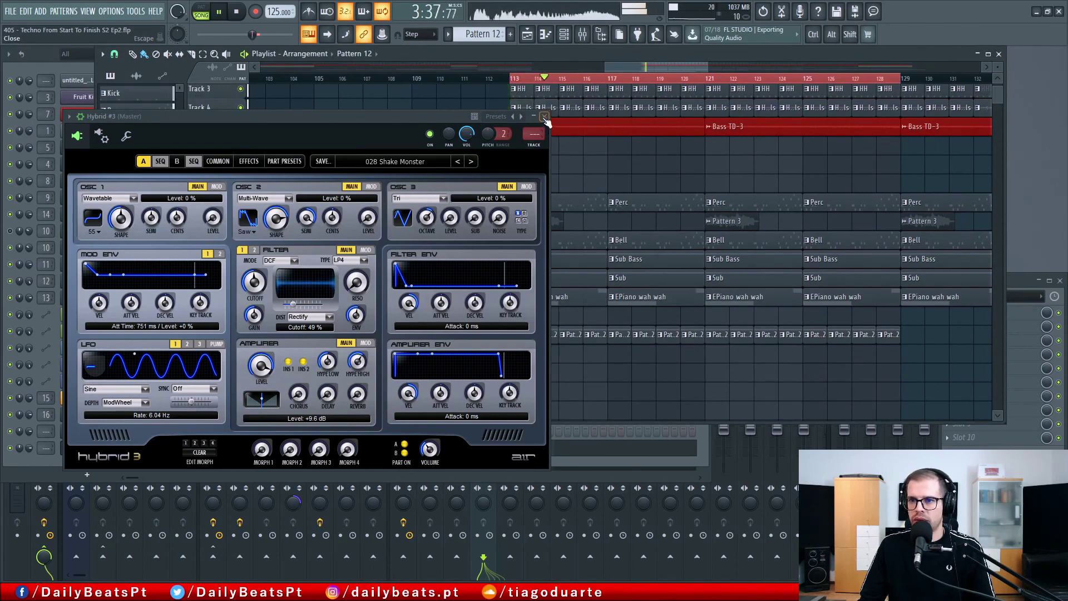
Step: Examine the LFO and filter modulation settings of Part B in Hybrid #3
click(176, 161)
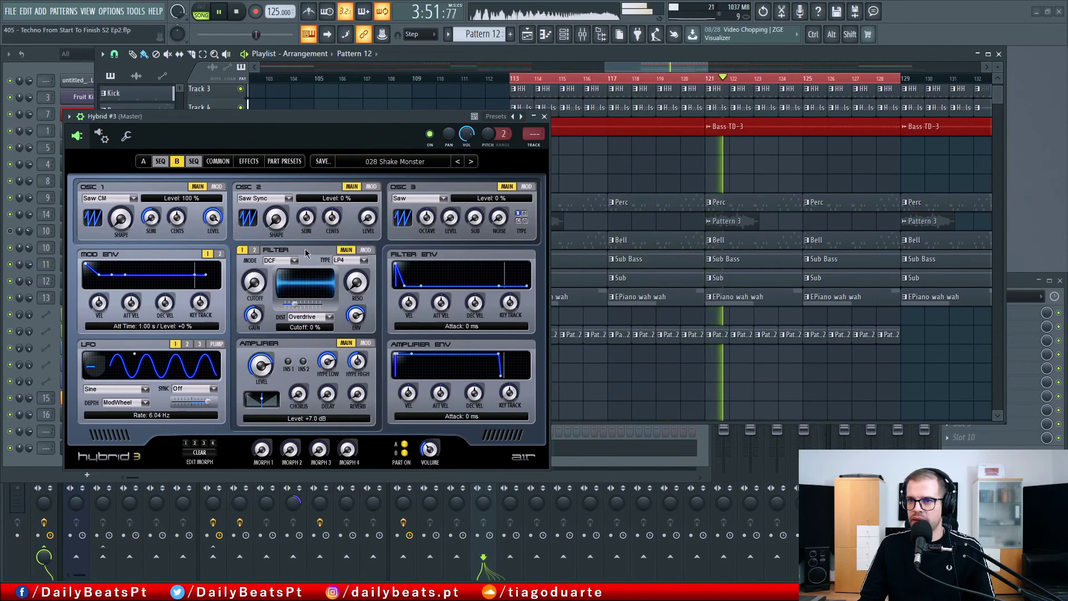
click(187, 344)
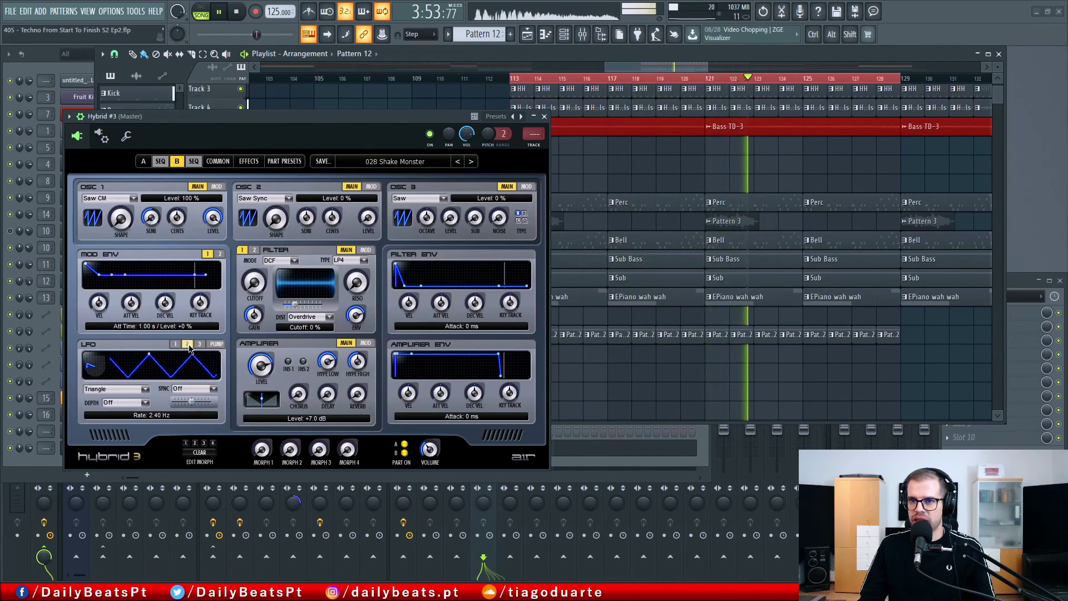
click(175, 344)
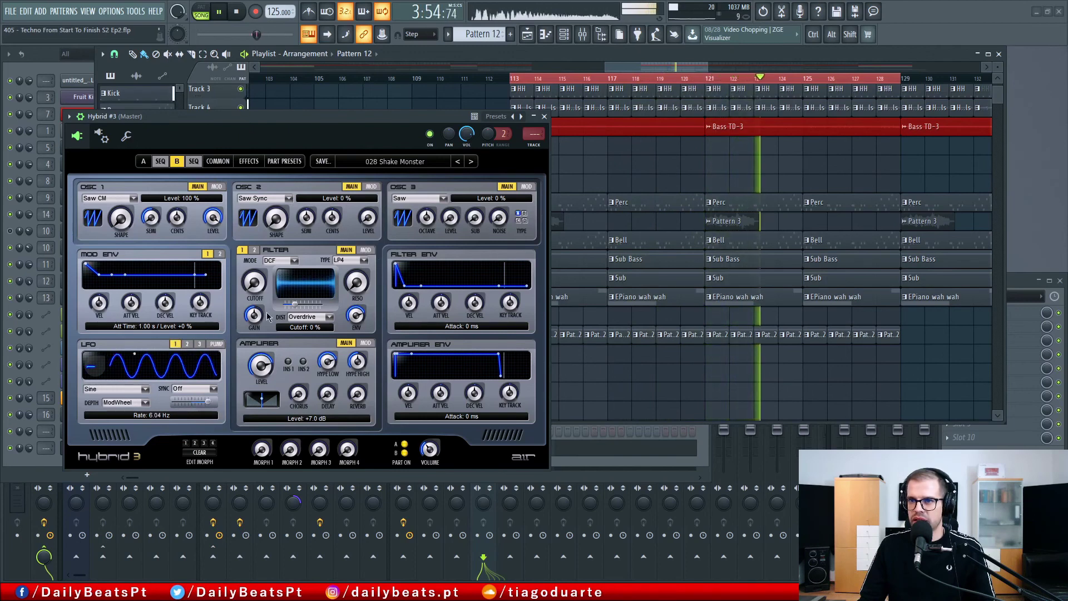
click(366, 250)
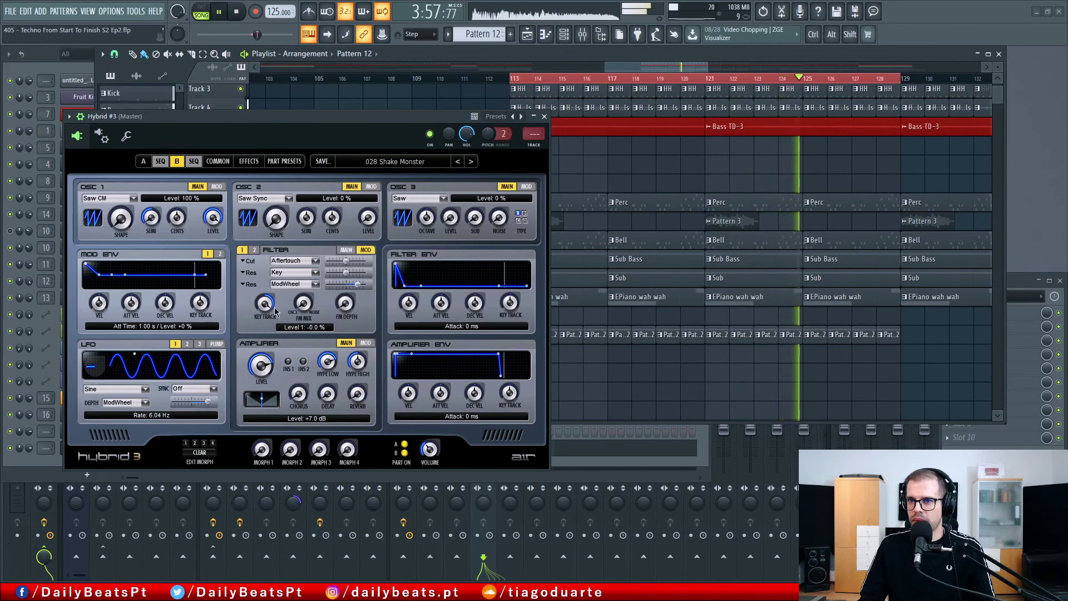
click(346, 250)
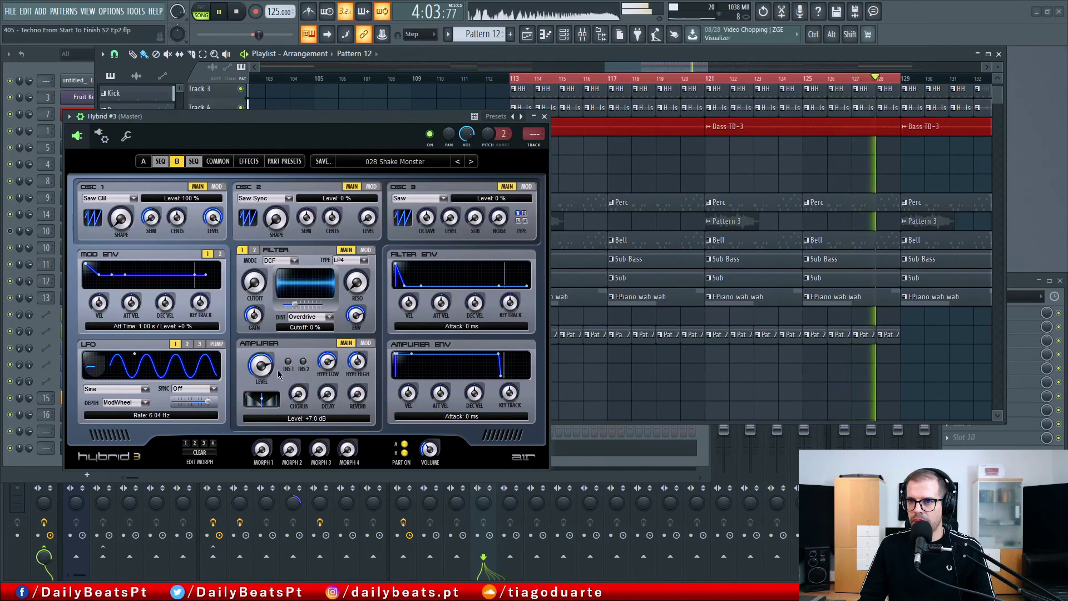
Step: Play the pattern alone and set Part B's amplifier pan modulation level to +21.8 % in Hybrid #3
click(366, 343)
click(219, 13)
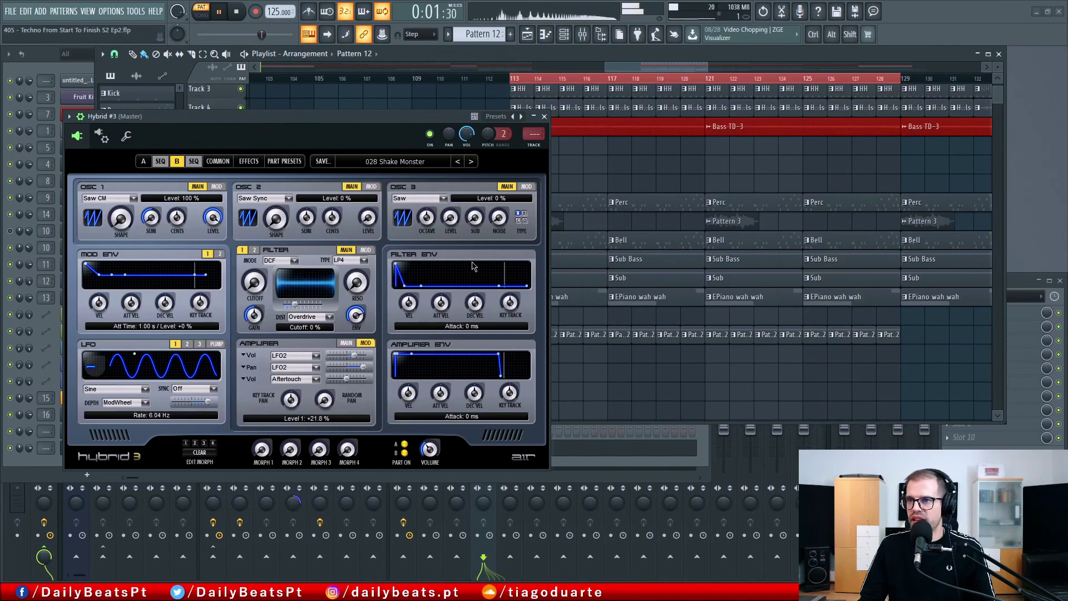
click(193, 161)
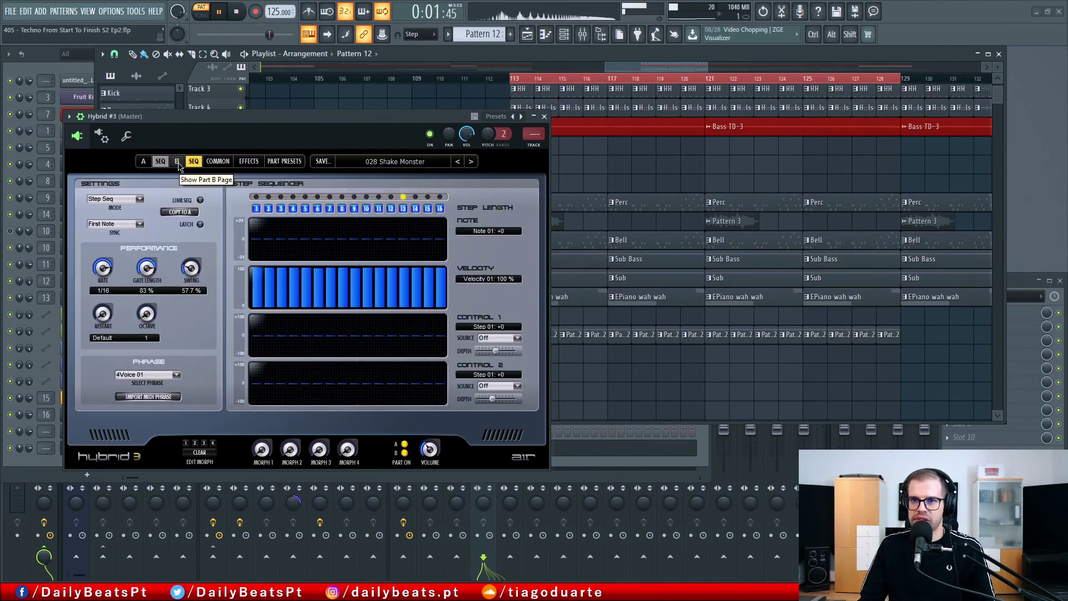
click(177, 161)
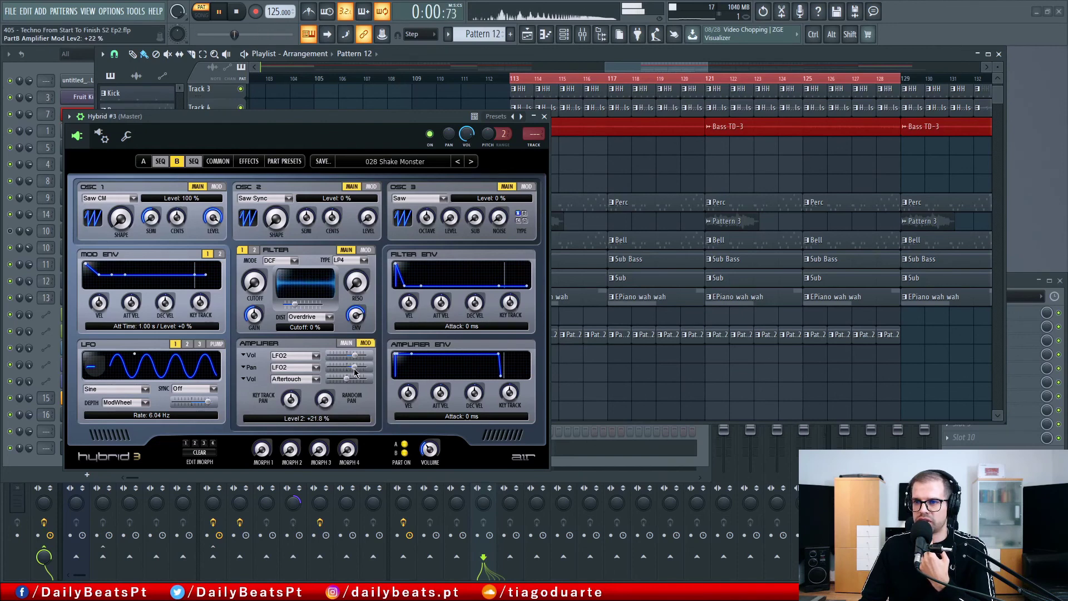
click(544, 117)
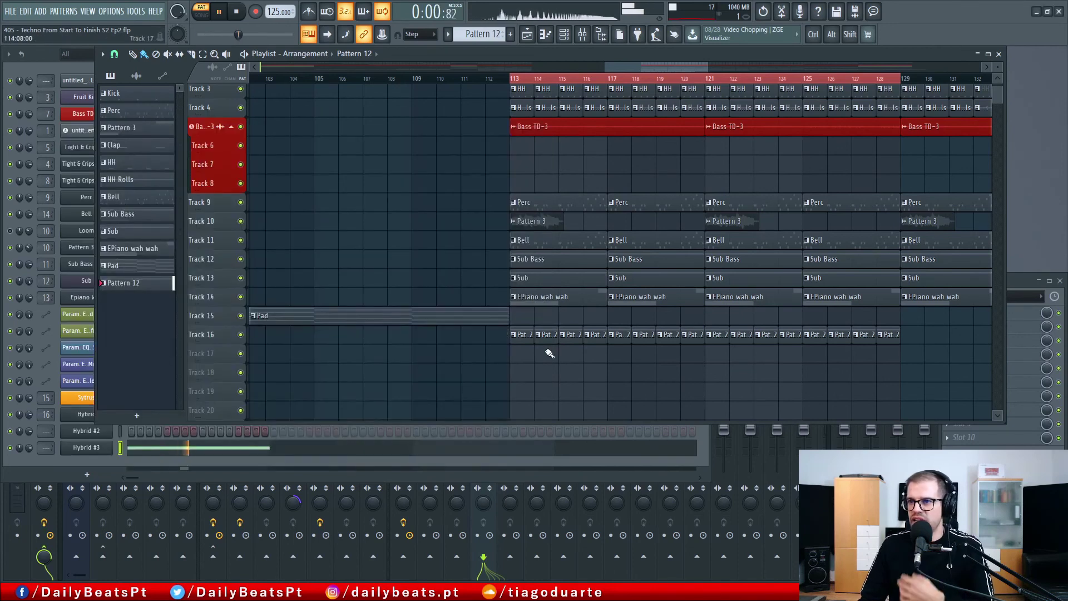
Step: Play the song from bar 113 and route the Hybrid #3 channel to mixer track 13
click(512, 83)
key(space)
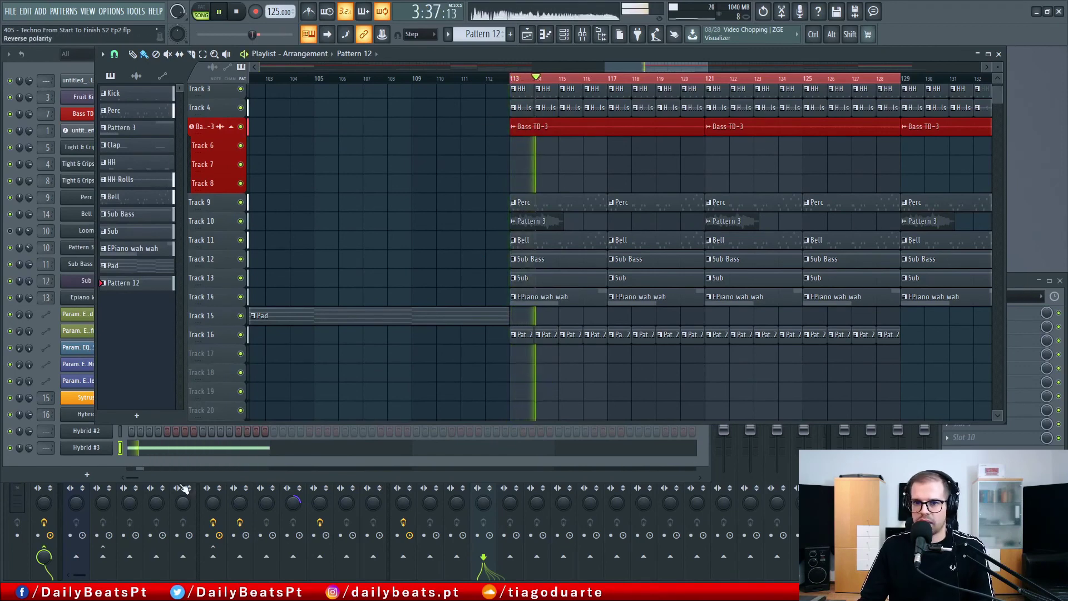
click(57, 460)
scroll(47, 446, up, 12)
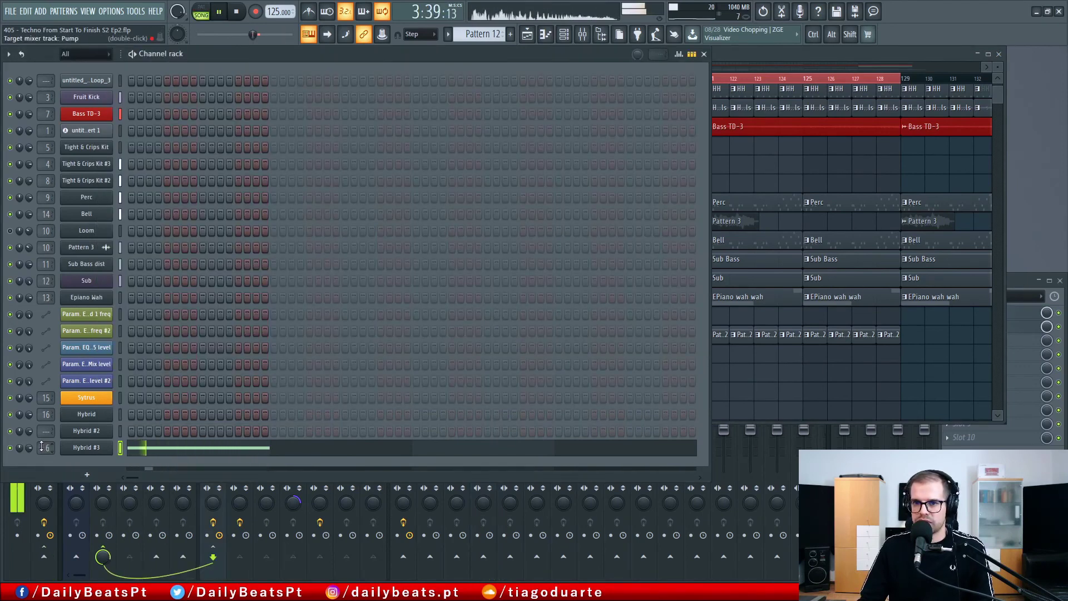
scroll(41, 447, down, 4)
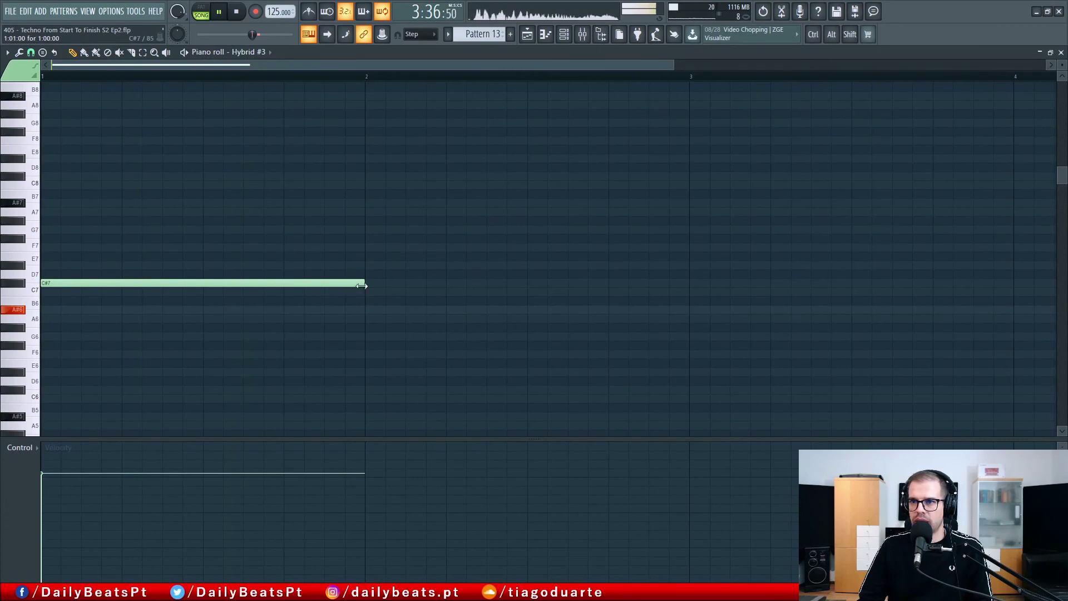
Step: Build Pattern 13's Hybrid #3 melody from half-bar A#6 and C#7 notes, trying a final F7 and removing it
drag(315, 282, 227, 314)
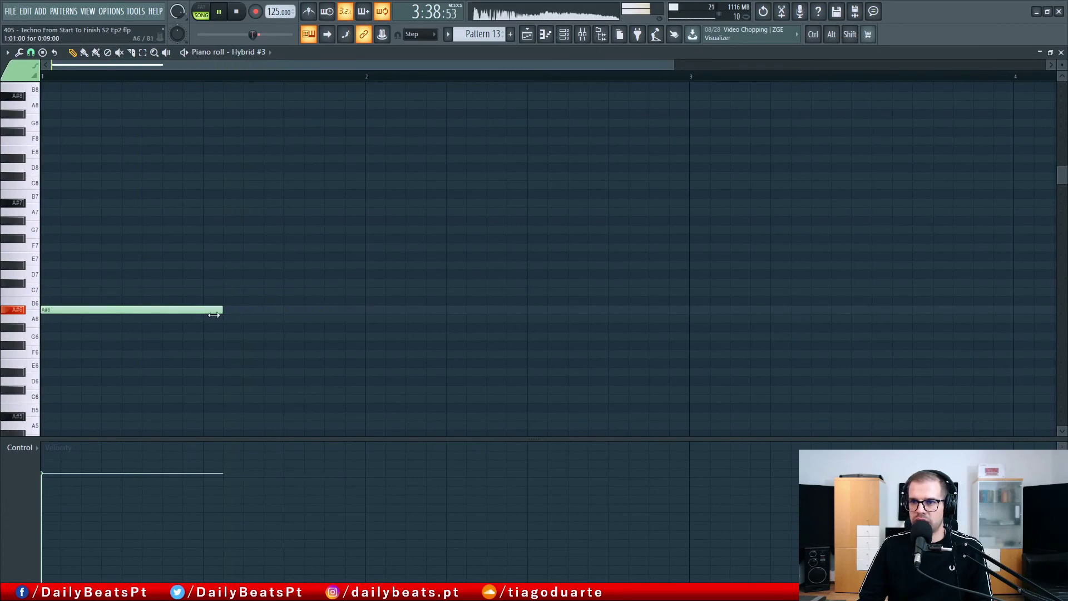
click(205, 284)
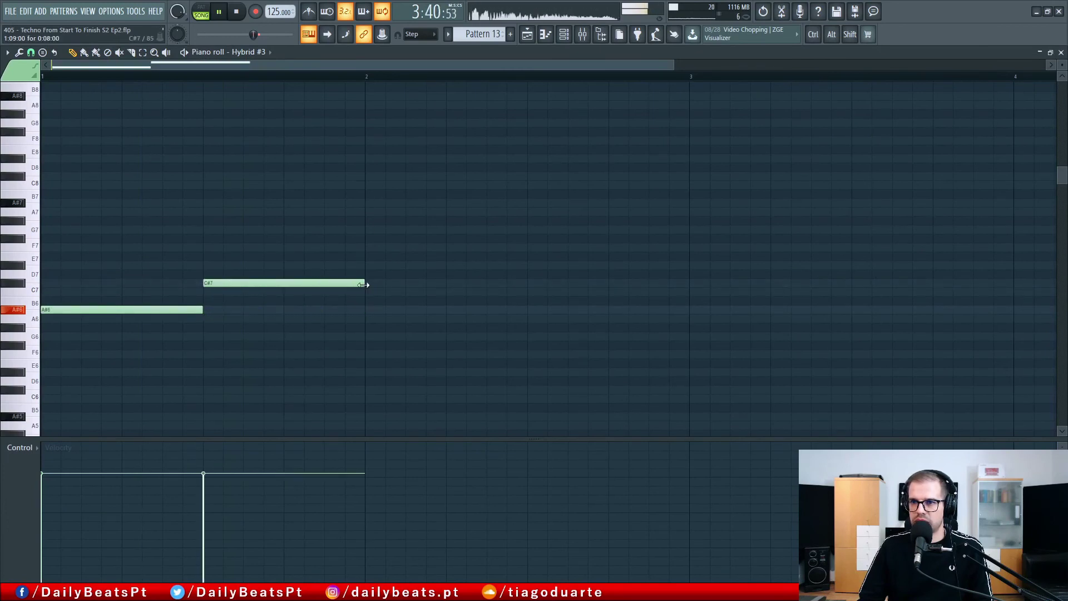
drag(290, 265, 298, 249)
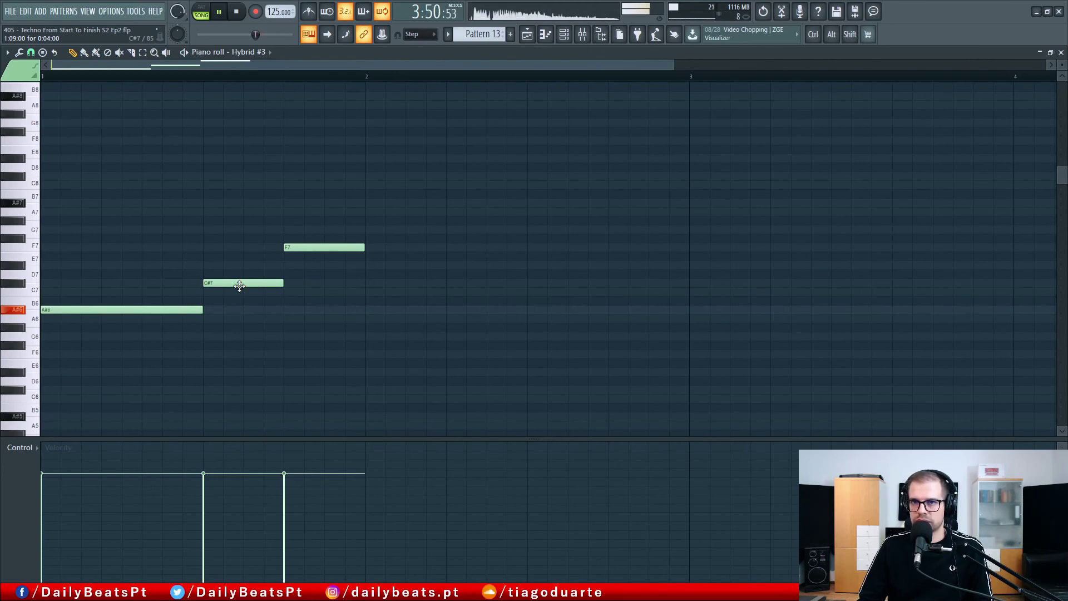
click(529, 34)
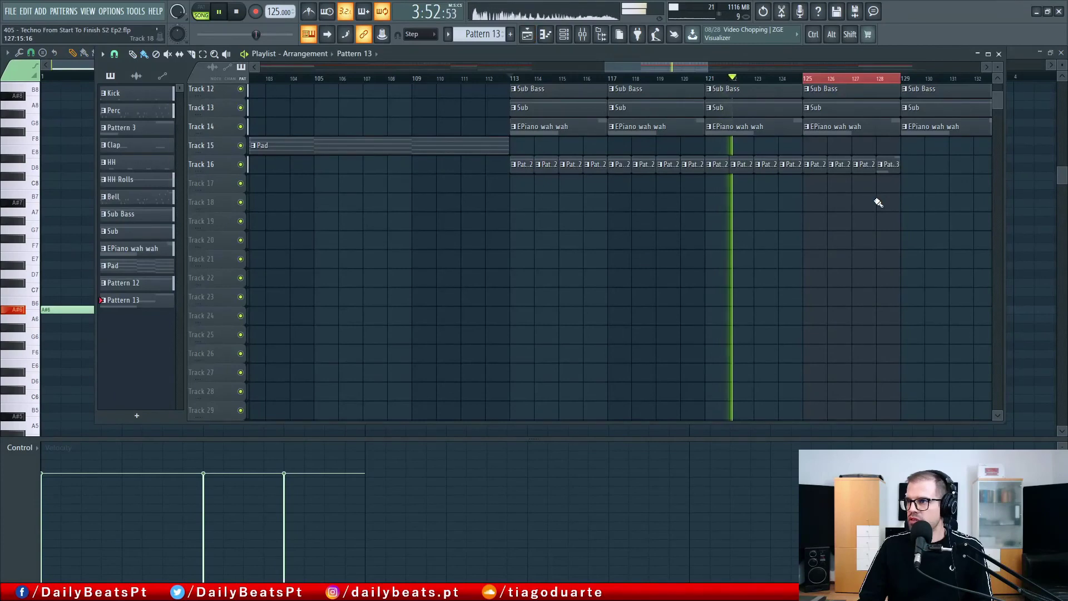
scroll(658, 108, right, 3)
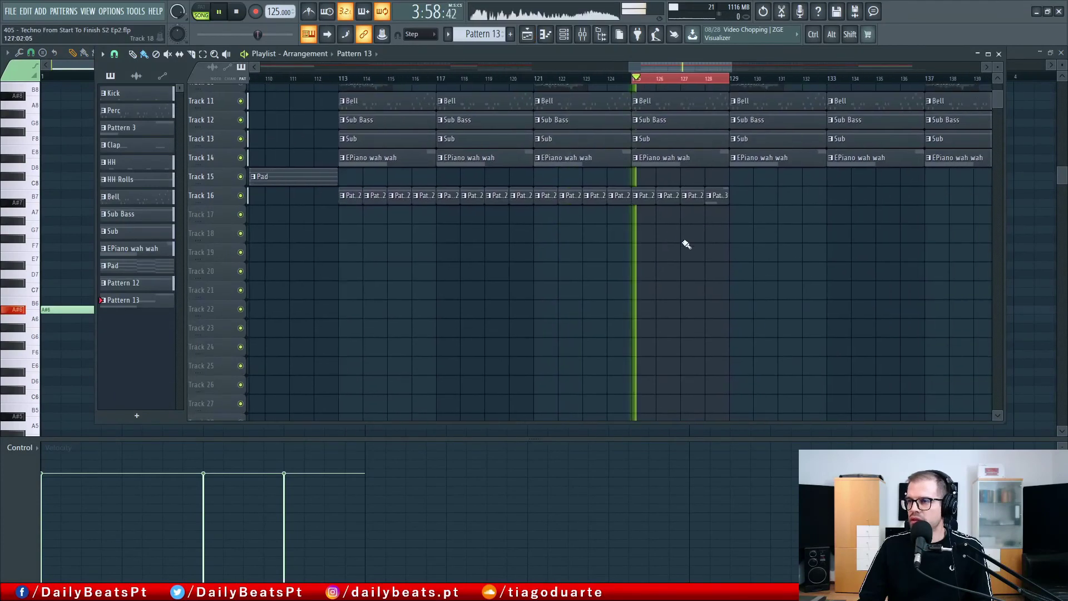
click(998, 54)
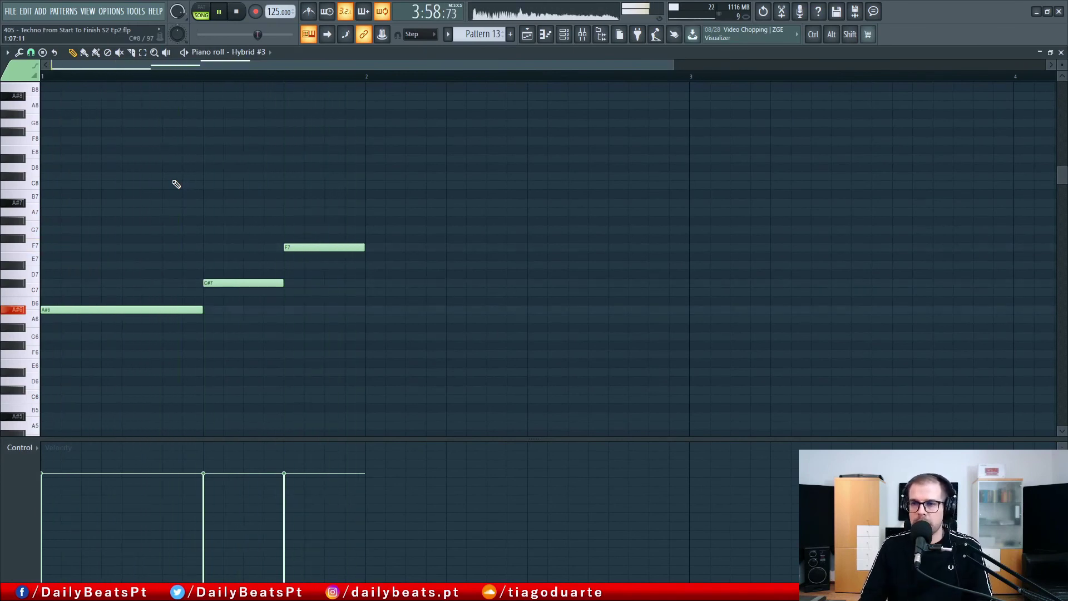
right_click(304, 252)
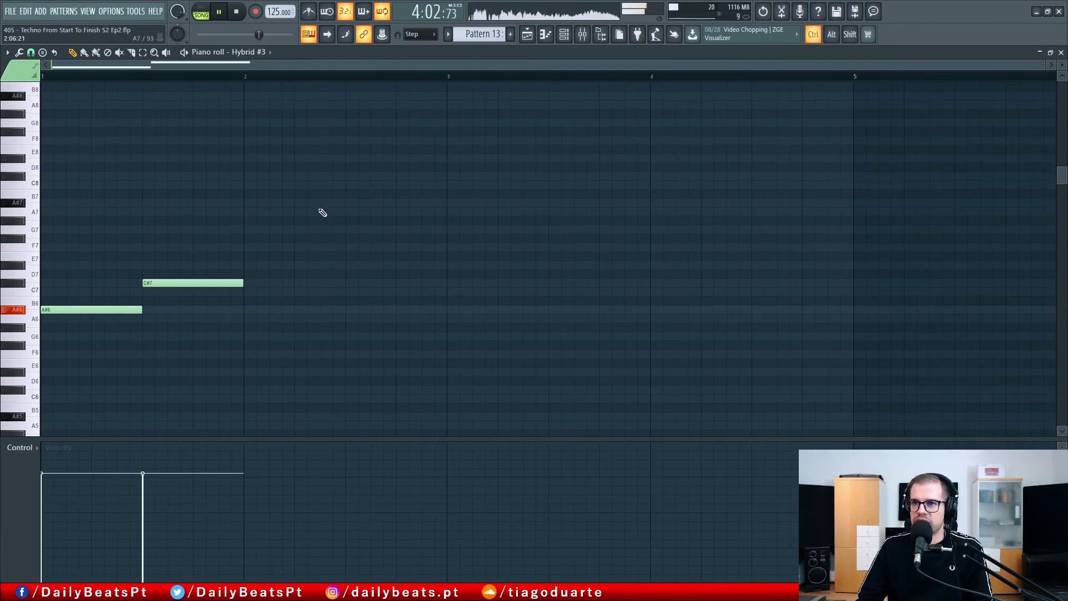
Step: Build a chord of A#7, C#8 and F8 for Hybrid #3 in Pattern 15, held for one full bar
key(F5)
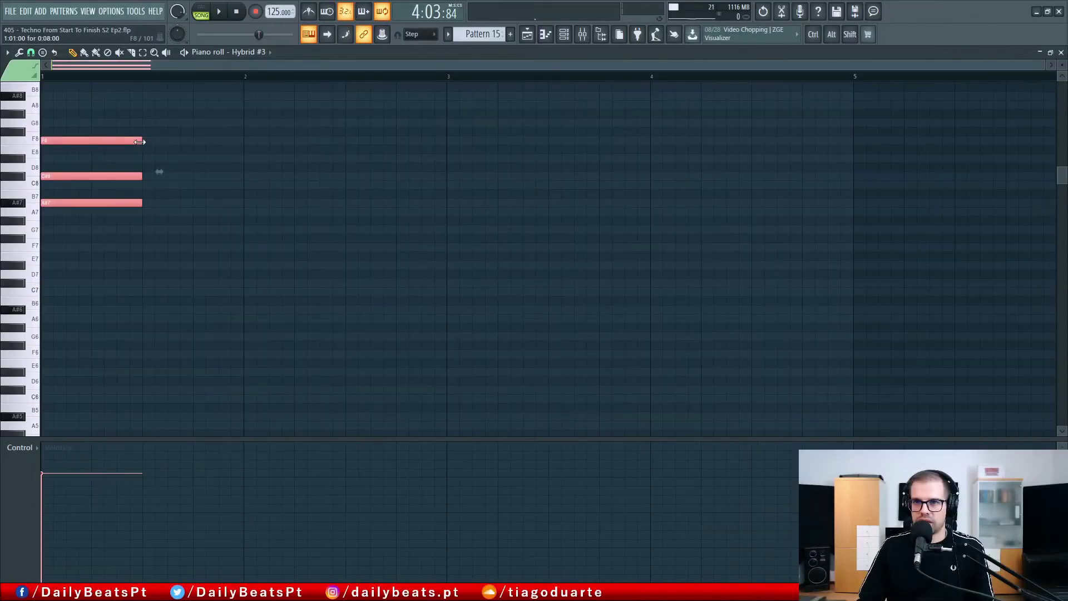
drag(146, 176, 244, 146)
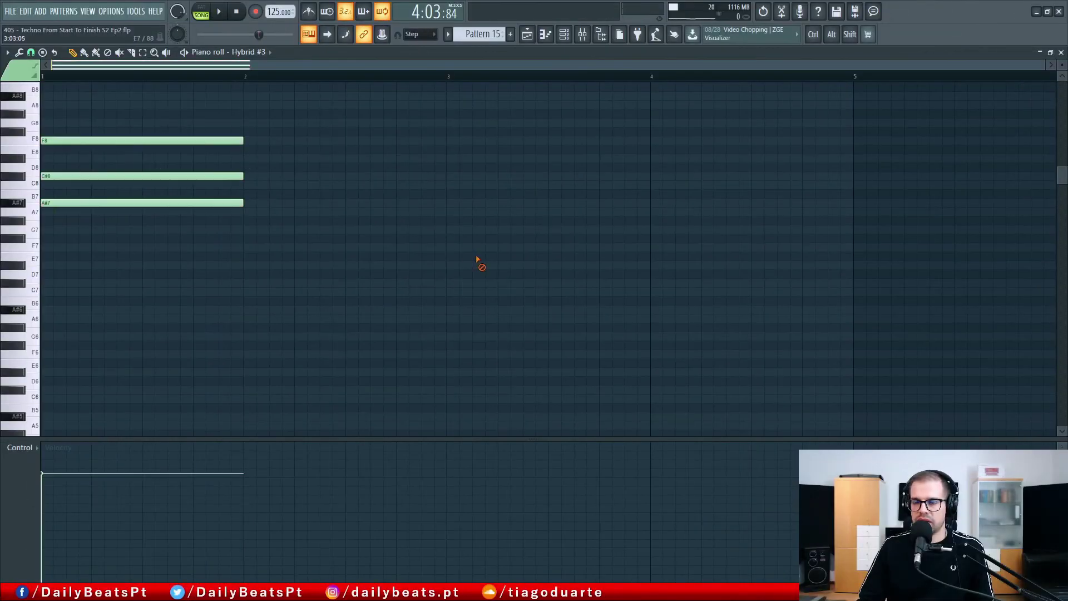
Step: Try the F and C# notes of the Pattern 15 chord one octave lower, playing the result
key(space)
ctrl+click(183, 140)
key(ctrl+Down)
drag(189, 167, 156, 189)
key(space)
key(ctrl+Down)
key(space)
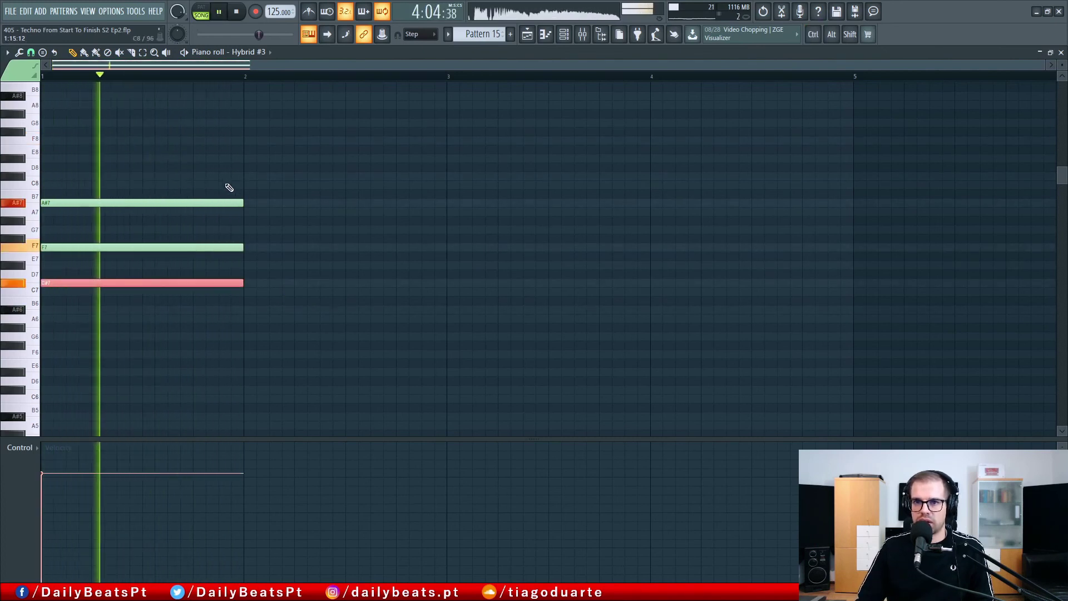
drag(275, 235, 155, 314)
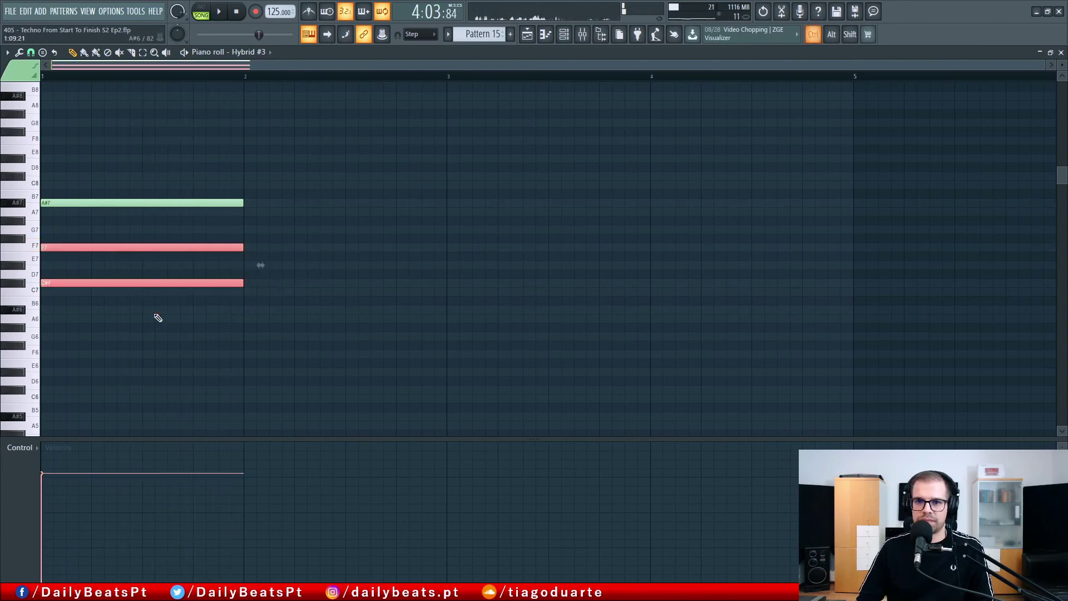
key(ctrl+Up)
Step: Try the whole Pattern 15 chord one octave lower, then play it back in its higher octave
drag(297, 133, 132, 267)
key(space)
key(ctrl+Down)
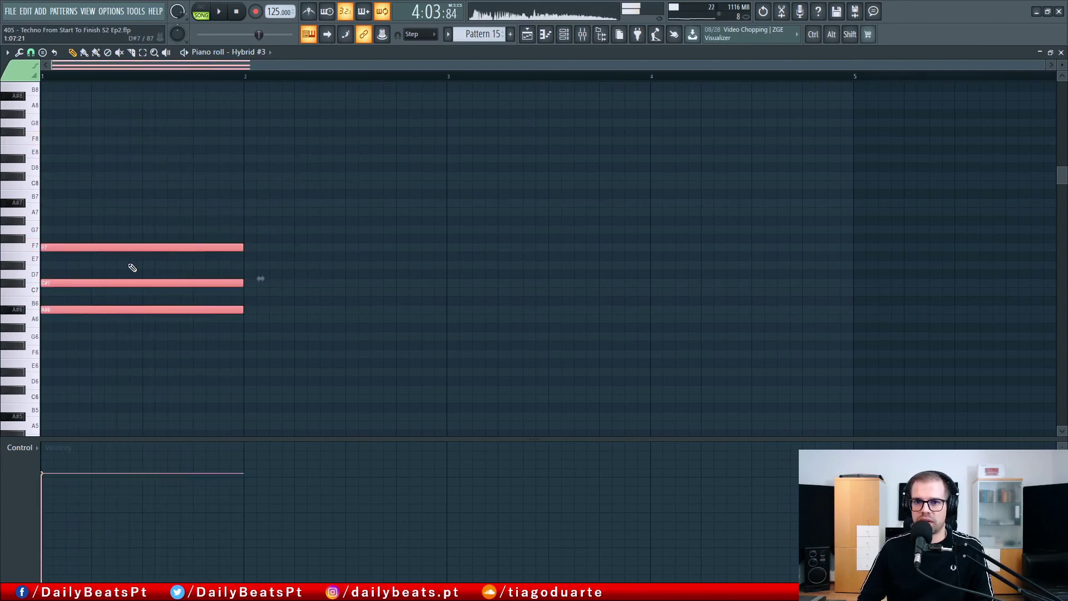
key(space)
key(ctrl+Up)
key(space)
key(space)
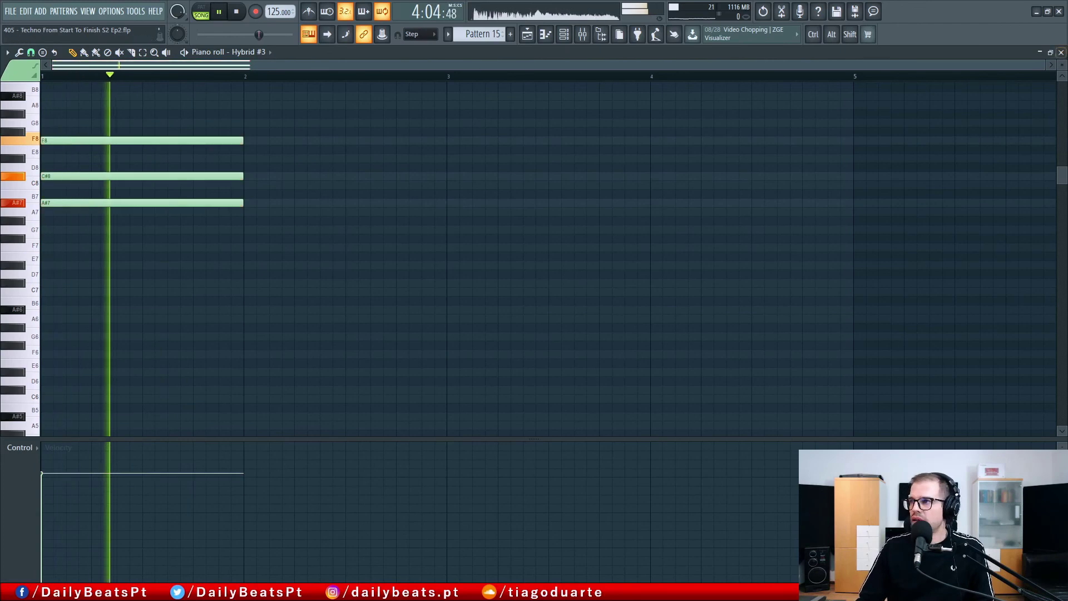
Step: Loop bars 113 to 129 in the playlist and play the section with the Track 16 patterns
key(F5)
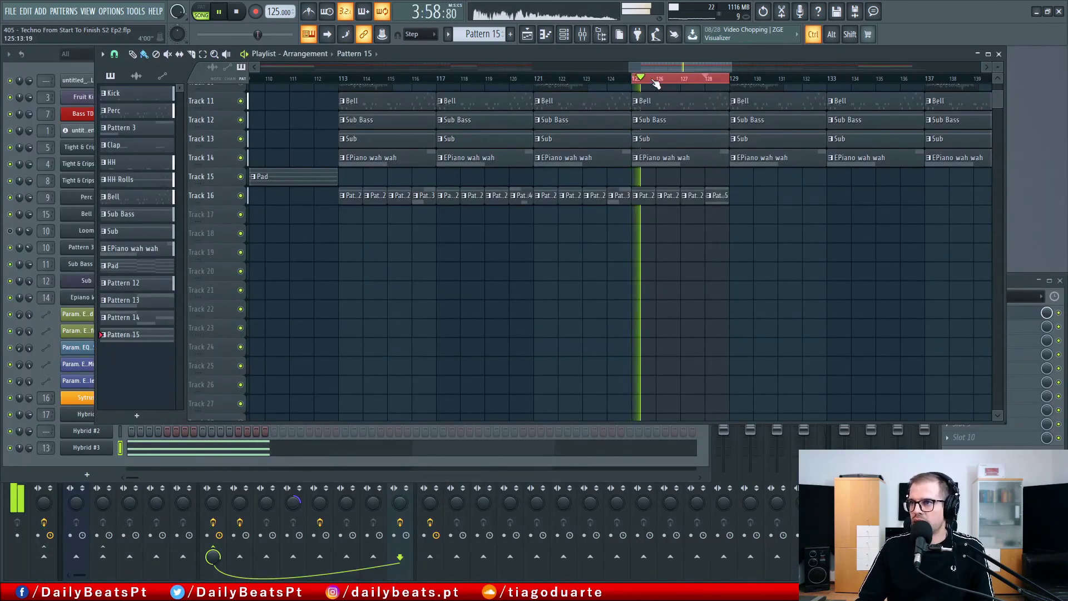
key(space)
click(715, 79)
drag(731, 82, 343, 81)
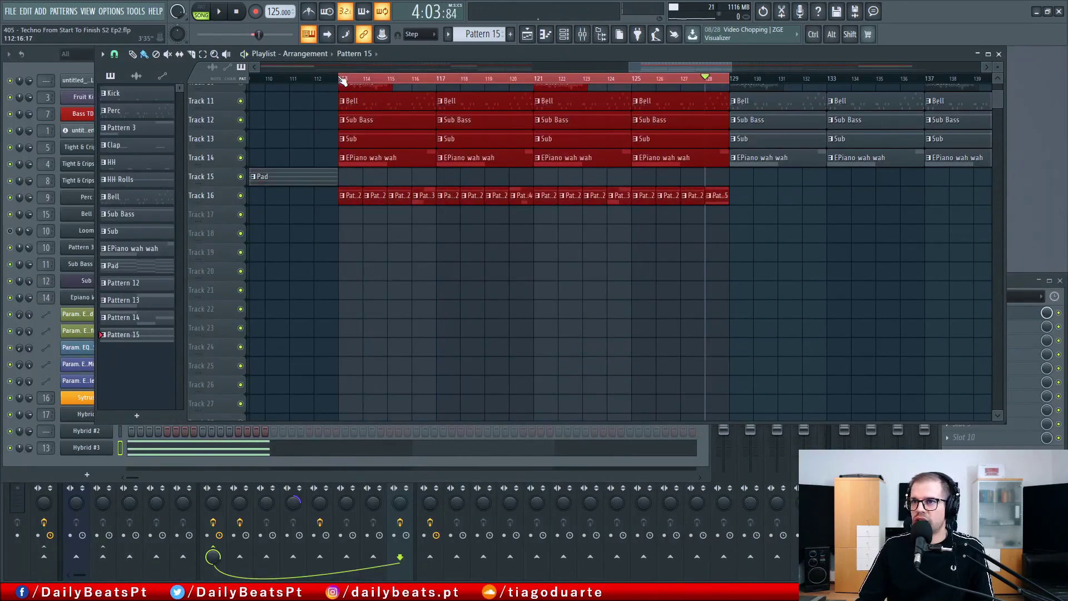
key(space)
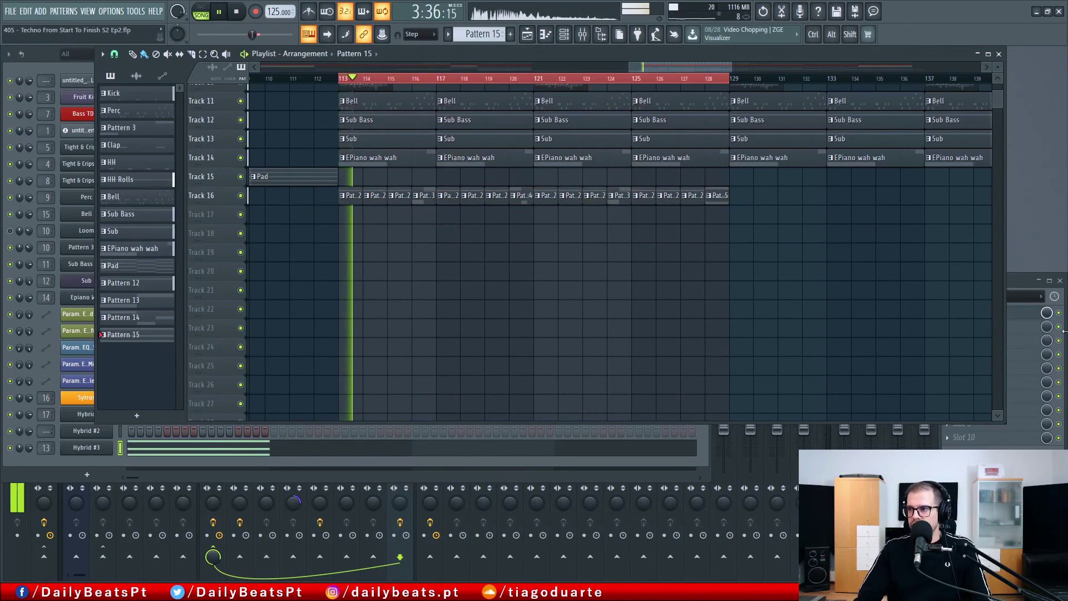
Step: Check the signal flow graph of iZotope Trash 2 on insert 13 and bring up its Trash module
click(1016, 287)
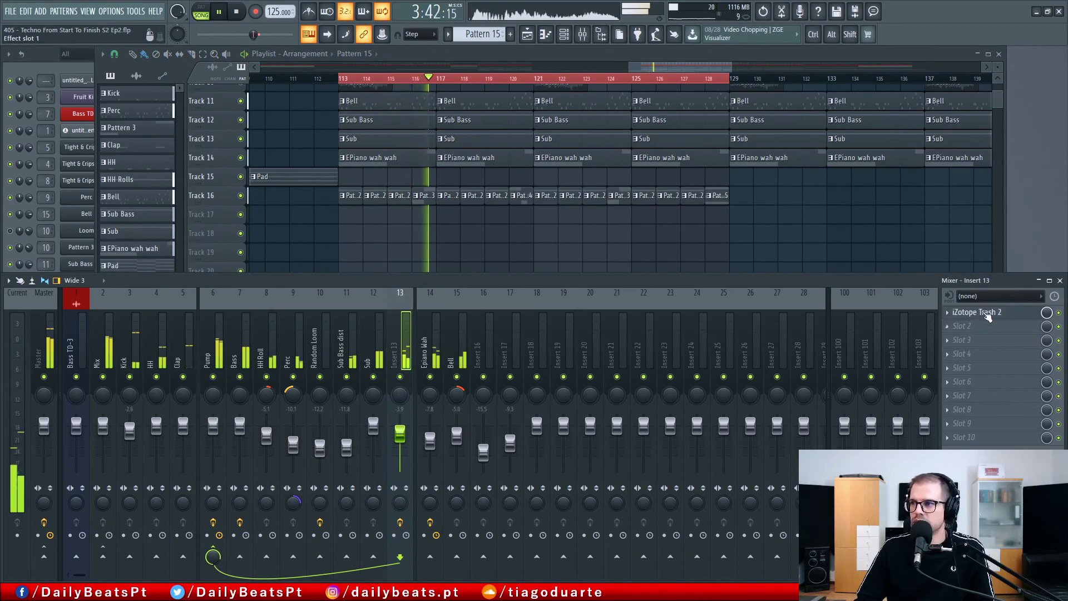
click(975, 312)
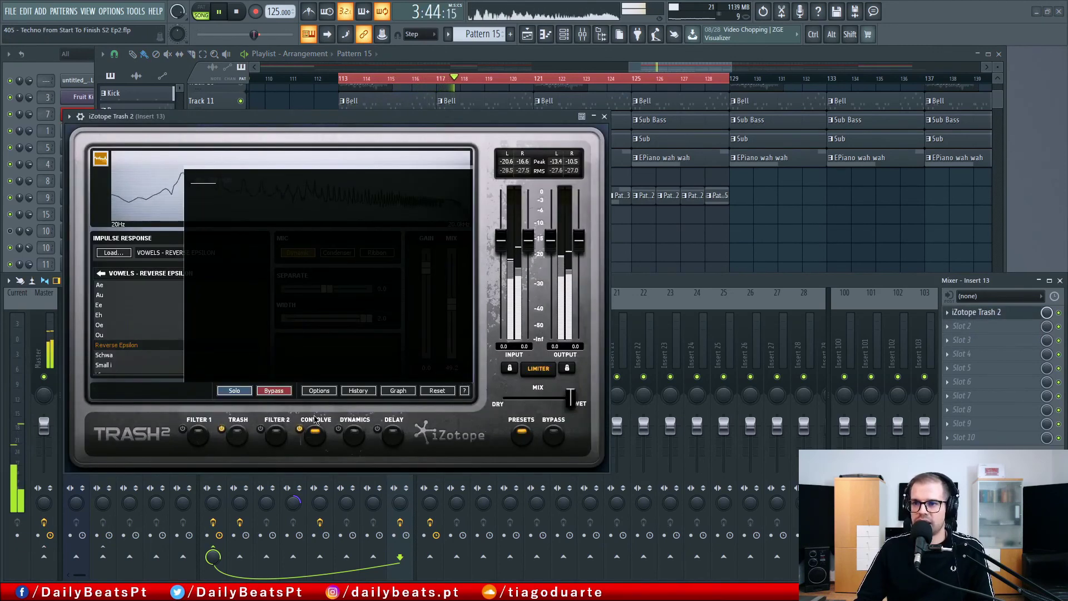
click(459, 374)
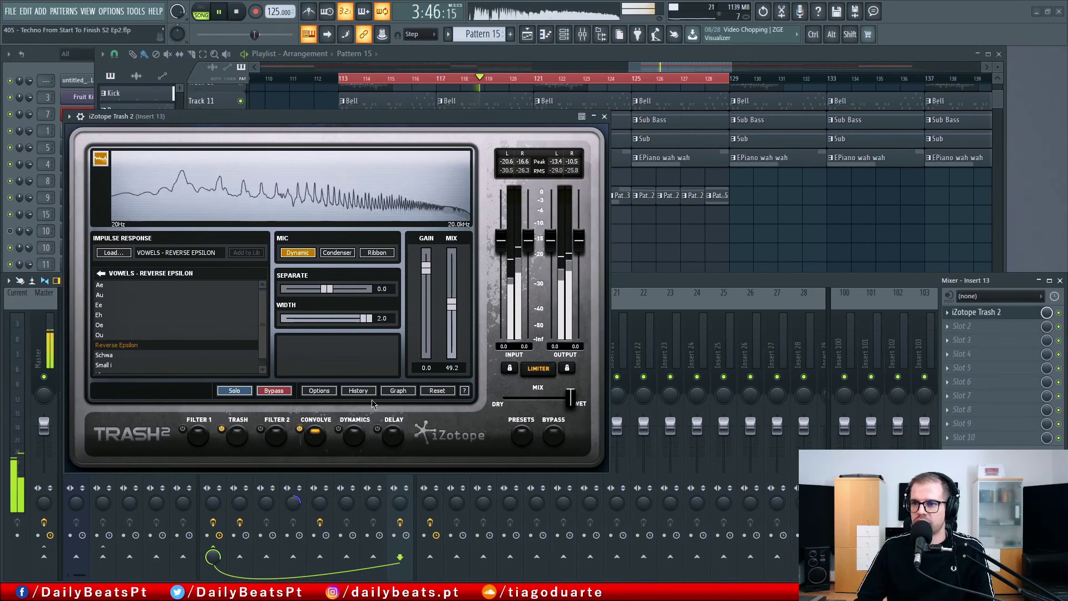
click(397, 391)
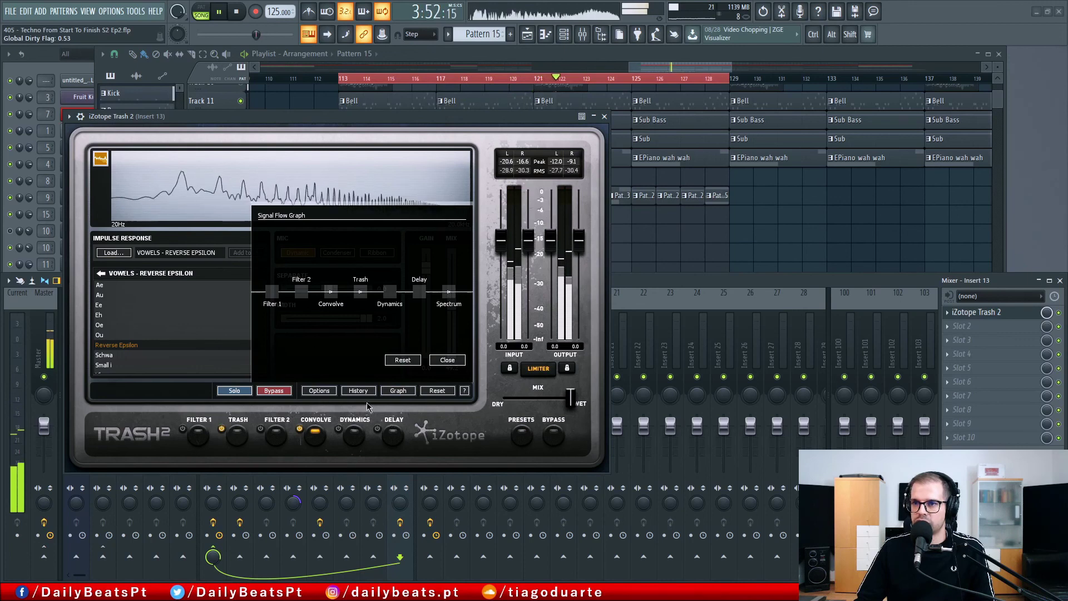
click(248, 439)
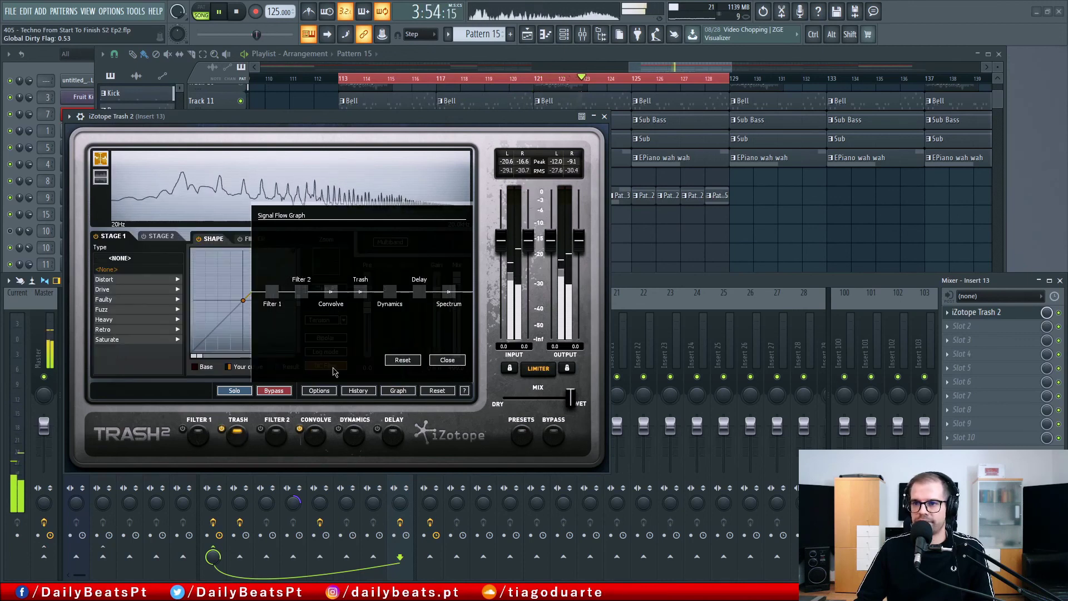
click(451, 361)
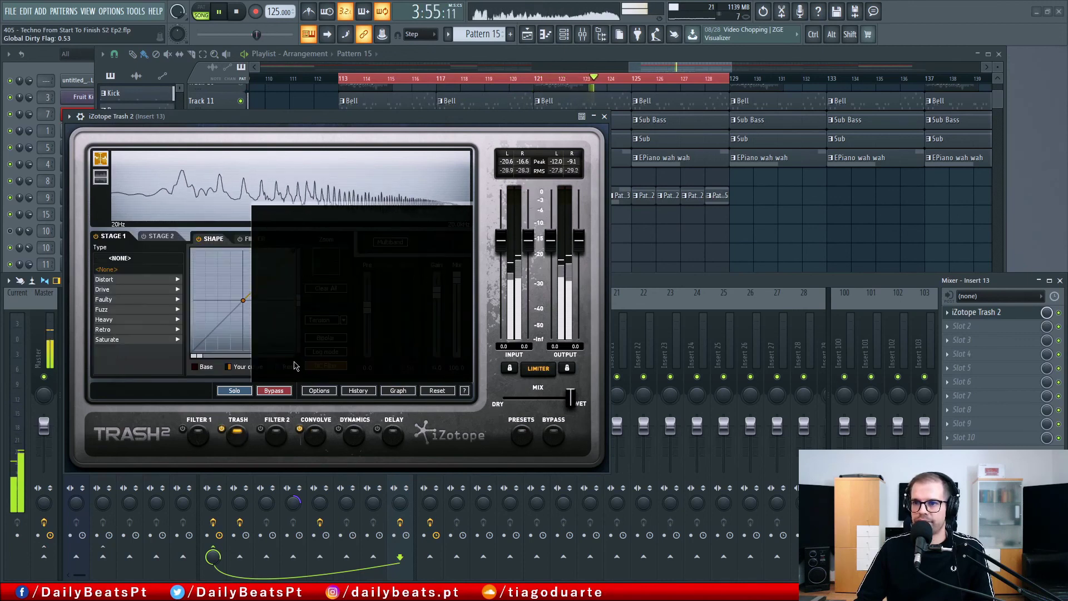
Step: Audition Stage 1 distortion types in Trash 2, including Cactus, Crispy and Crunchy Grunge, while the loop plays
click(114, 289)
click(118, 270)
click(117, 289)
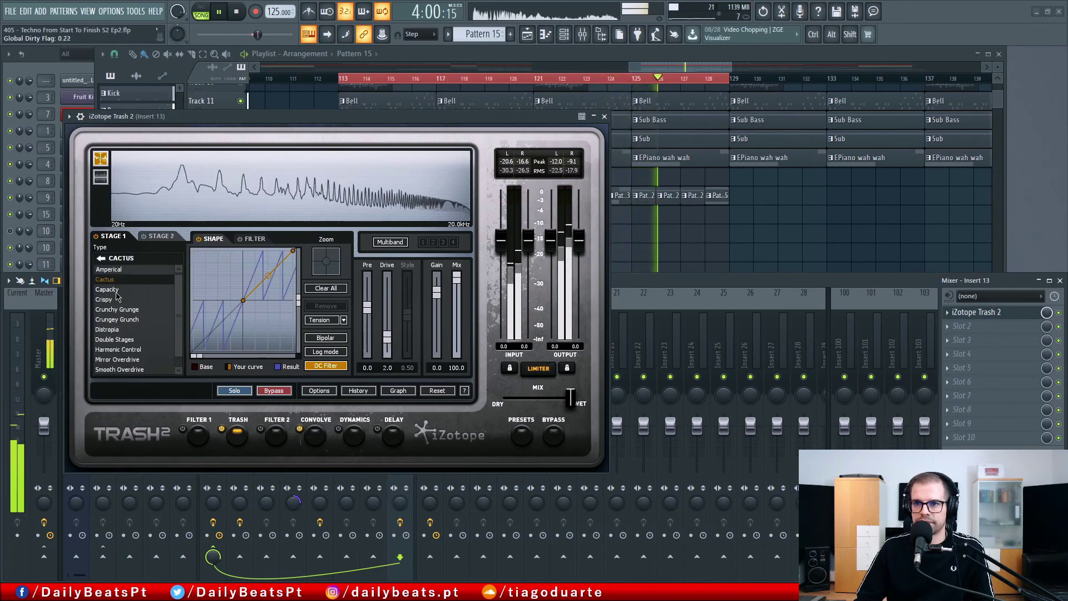
click(106, 299)
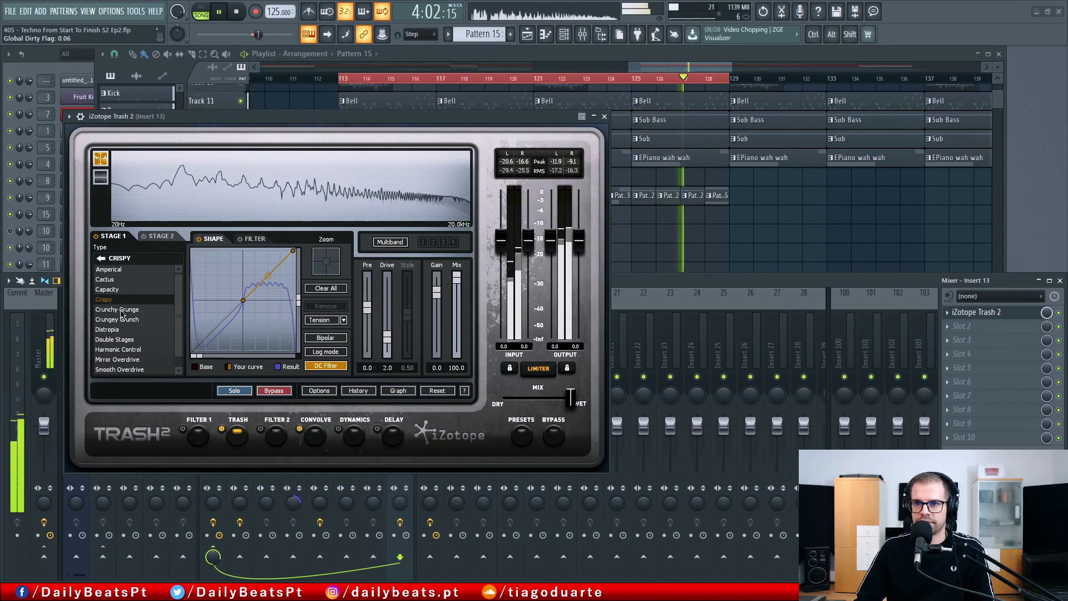
click(114, 309)
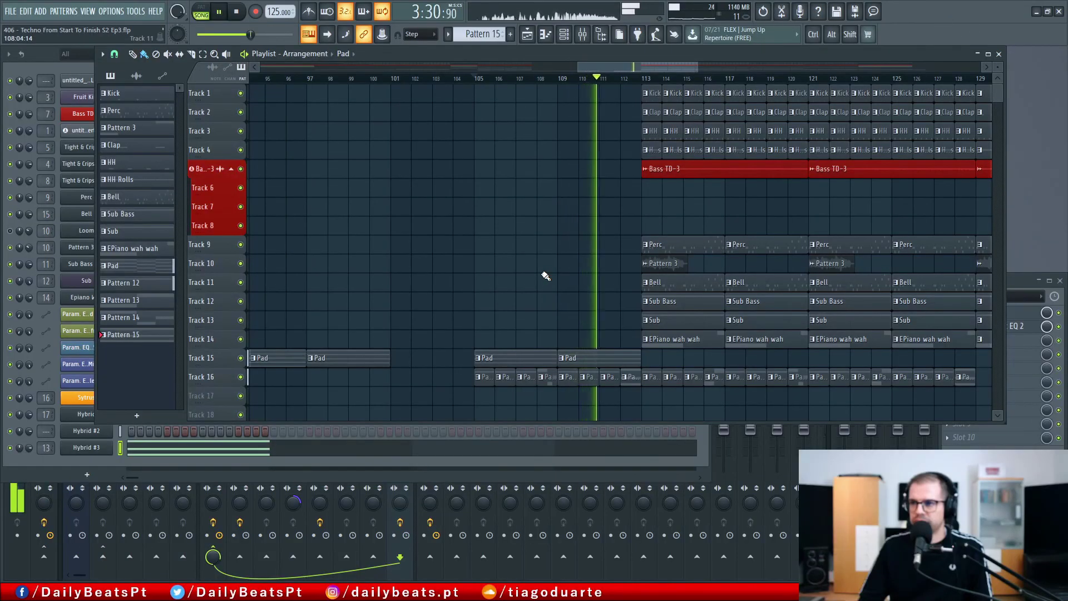
Step: Shorten the last Track 15 Pad clip to end at bar 112 and copy Pattern 15 over bars 109 to 111 on Track 16
mouse_move(639, 359)
mouse_down()
mouse_move(601, 358)
mouse_move(622, 359)
mouse_up()
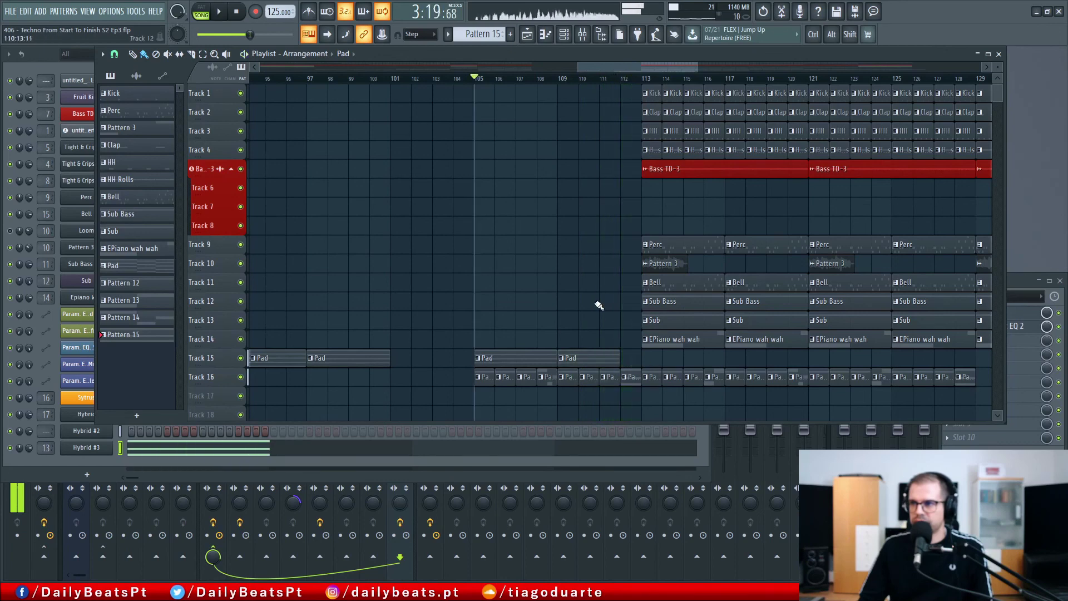
key(space)
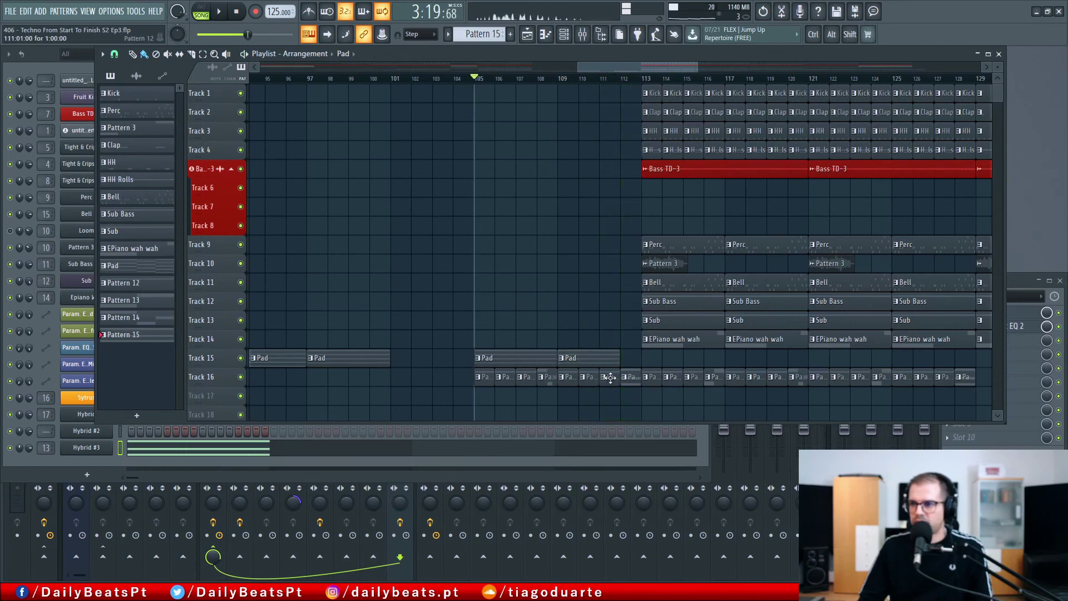
drag(635, 381, 590, 380)
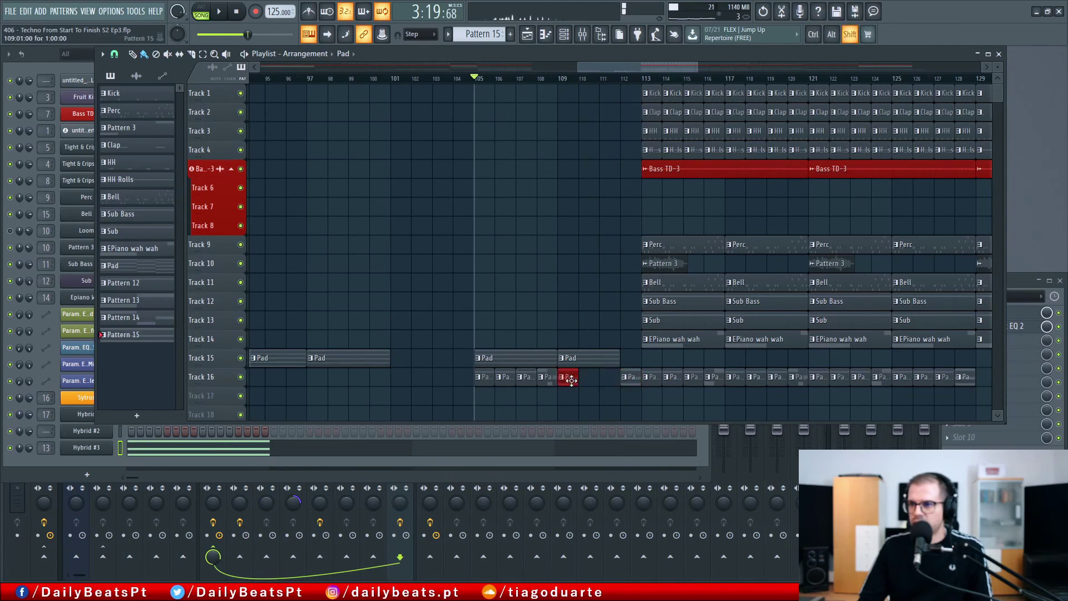
key(space)
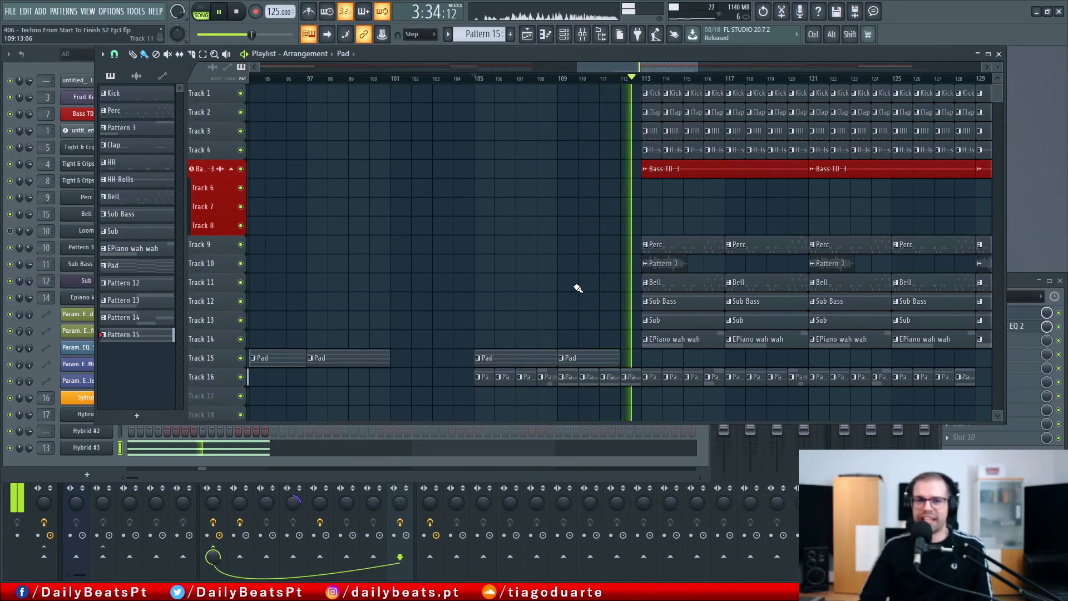
Step: Play the breakdown from bar 105 and examine the transition into the section at bar 113
key(space)
key(space)
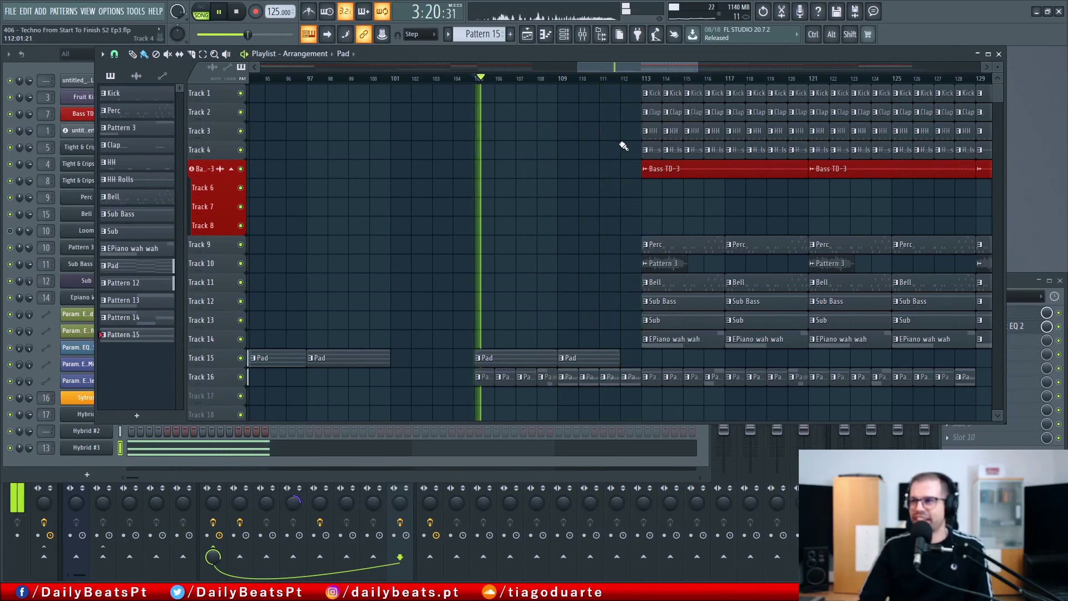
scroll(643, 198, up, 2)
scroll(691, 219, down, 5)
scroll(648, 251, up, 5)
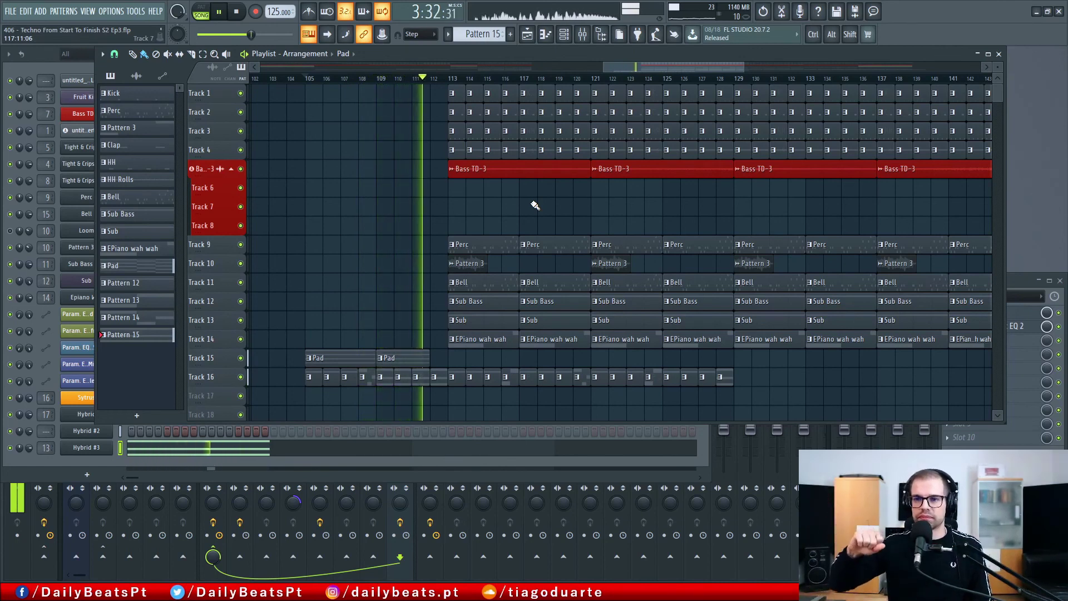
ctrl+scroll(393, 260, up, 3)
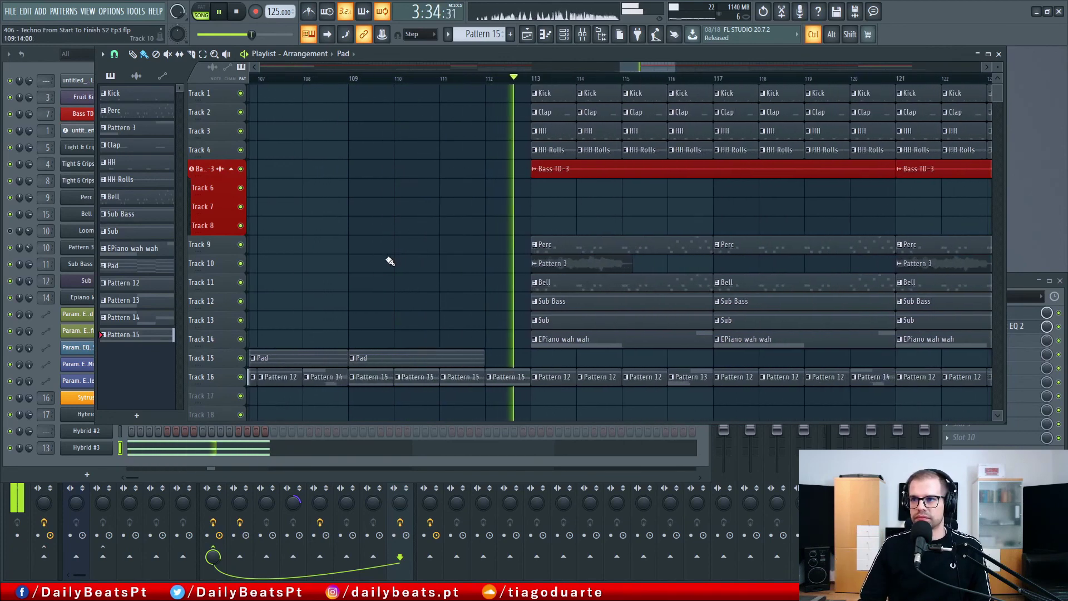
ctrl+scroll(393, 261, down, 3)
key(space)
Step: Make the Track 16 clip at bar 112 a unique pattern and raise its Hybrid #3 chord one octave
right_click(444, 385)
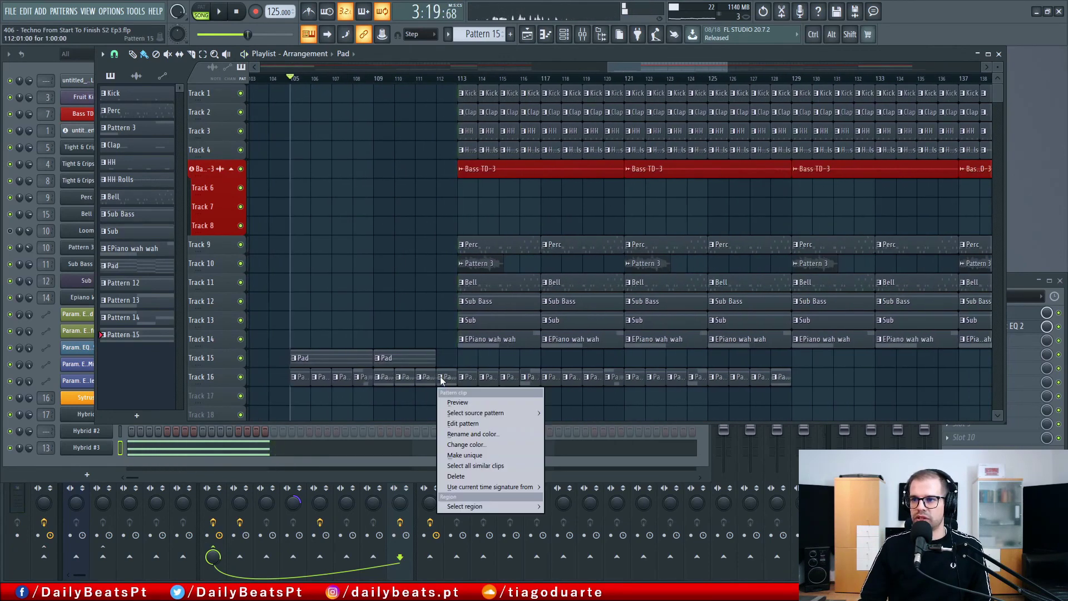
click(467, 455)
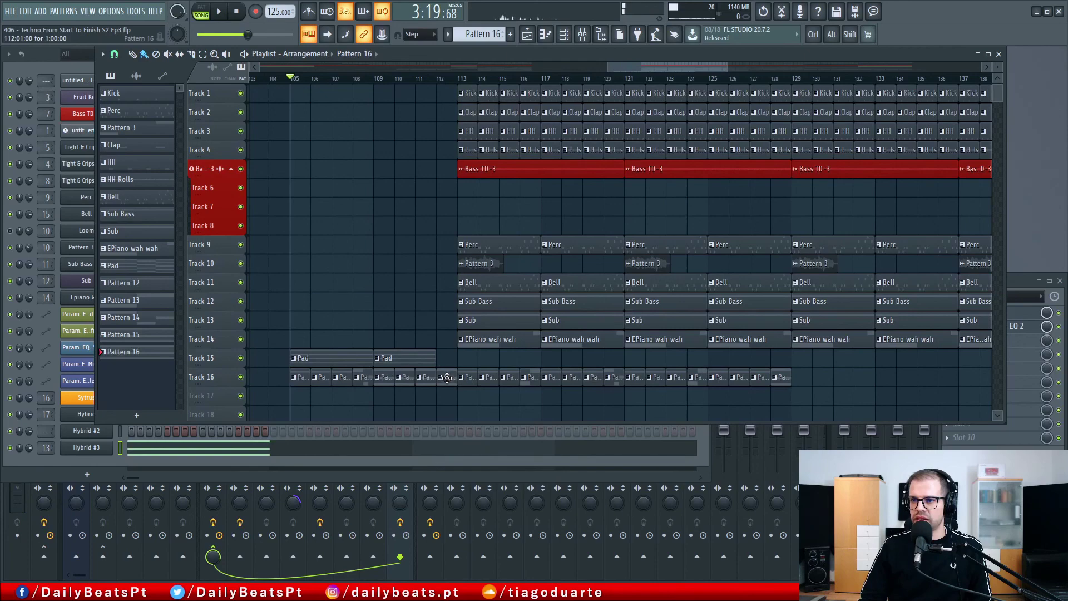
double_click(447, 378)
key(ctrl+Up)
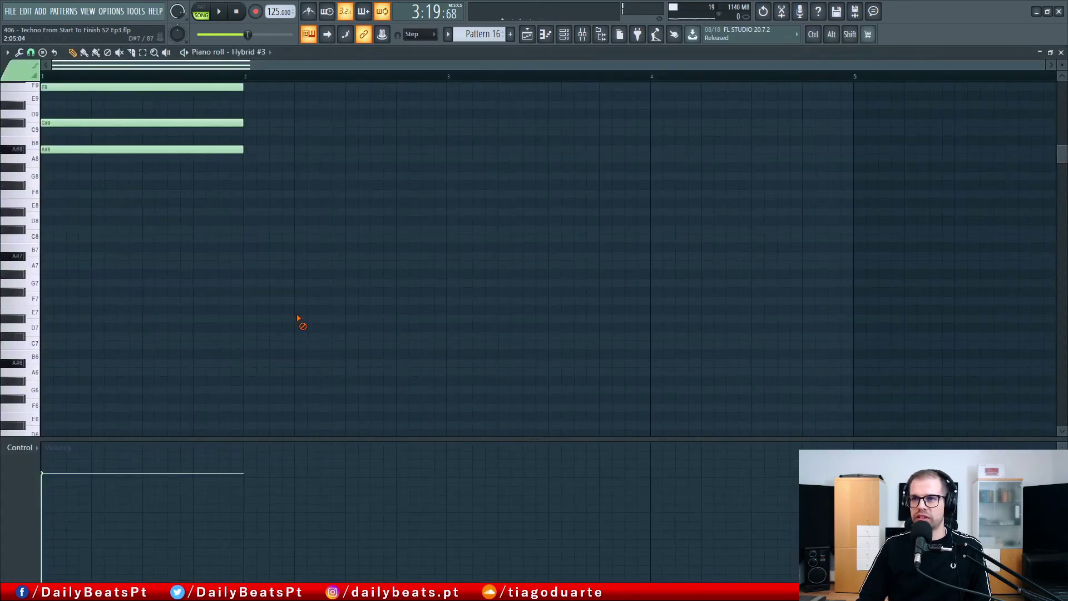
Step: Return to the playlist and play from bar 109 to hear the raised chord before bar 113
key(F5)
click(375, 78)
key(space)
ctrl+scroll(339, 301, up, 4)
drag(339, 301, 395, 190)
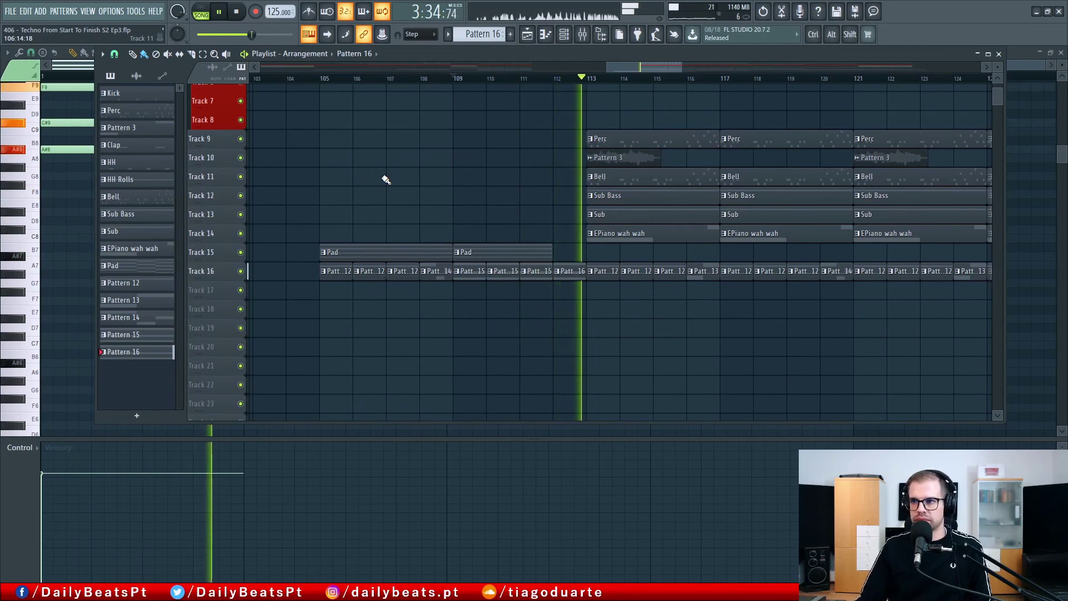
key(space)
Step: Fill the gap on Track 15 from bar 101 to 105 with another Pad clip
scroll(389, 209, down, 2)
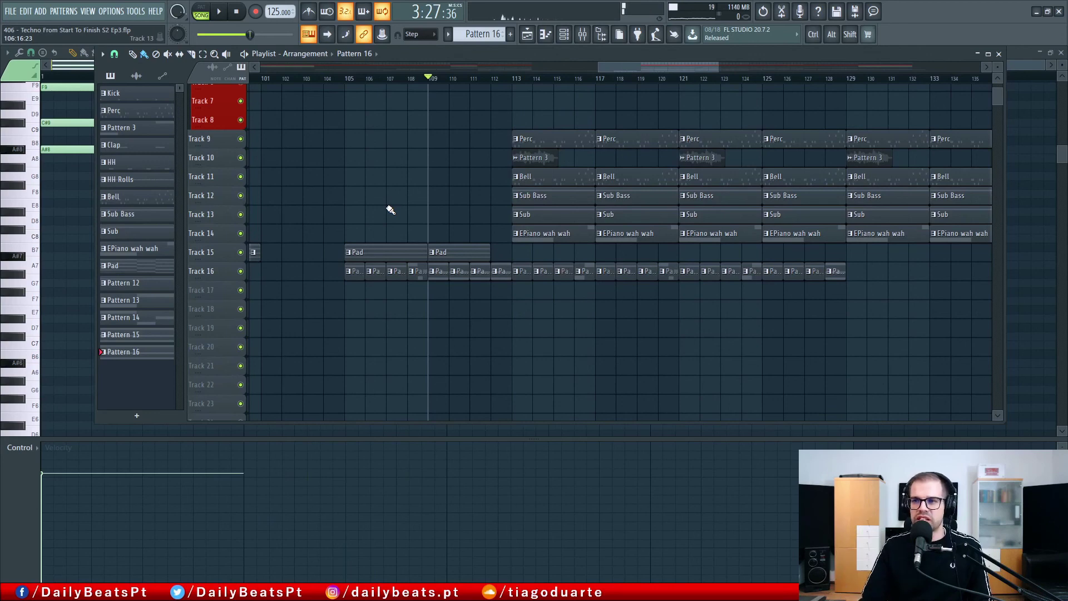
scroll(345, 162, left, 4)
scroll(507, 229, down, 1)
key(shift)
scroll(681, 186, right, 5)
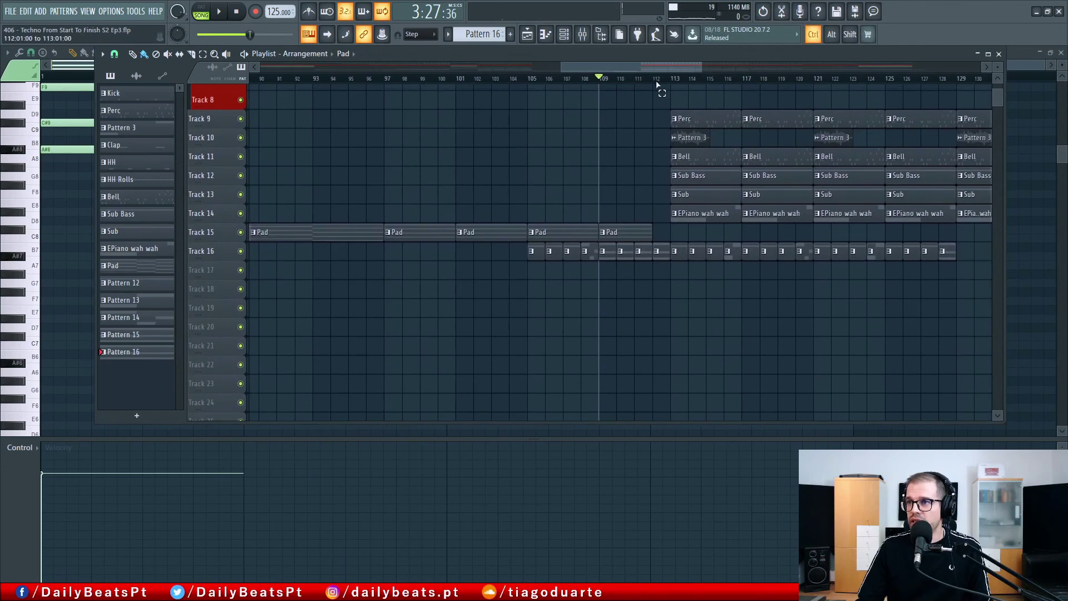
Step: Loop bars 105 to 113 and place a Clap clip at bar 109 on Track 2, playing the result
drag(668, 83, 531, 82)
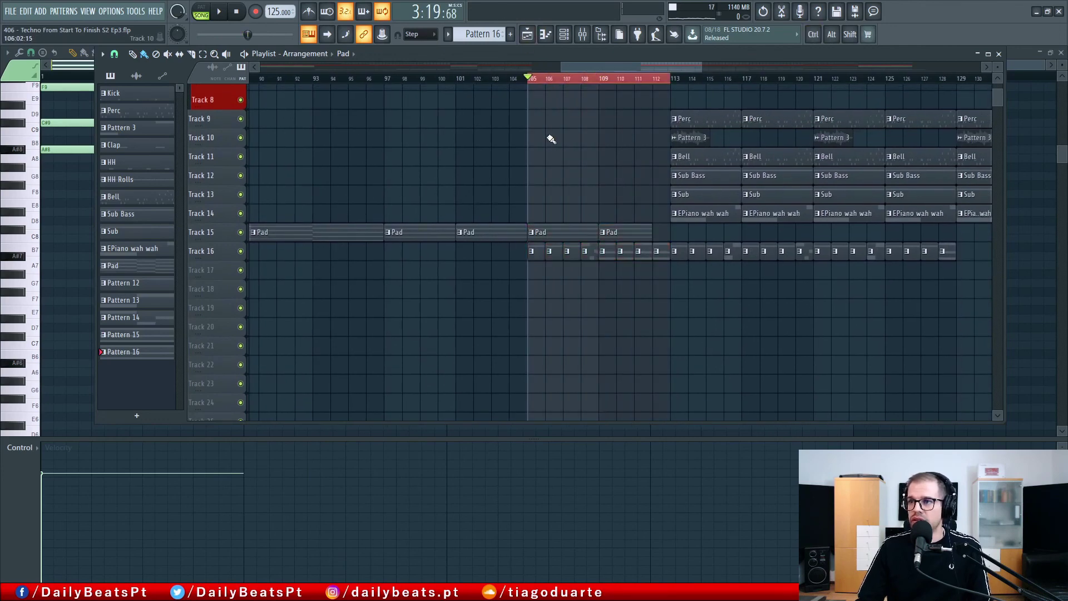
scroll(634, 178, up, 3)
scroll(679, 141, up, 4)
scroll(678, 142, down, 2)
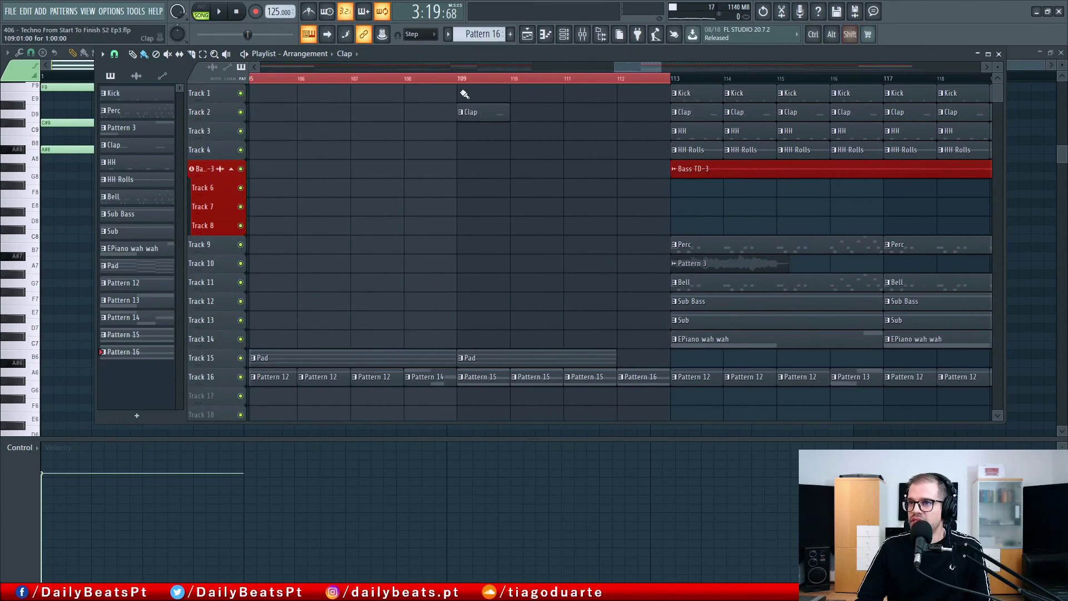
key(space)
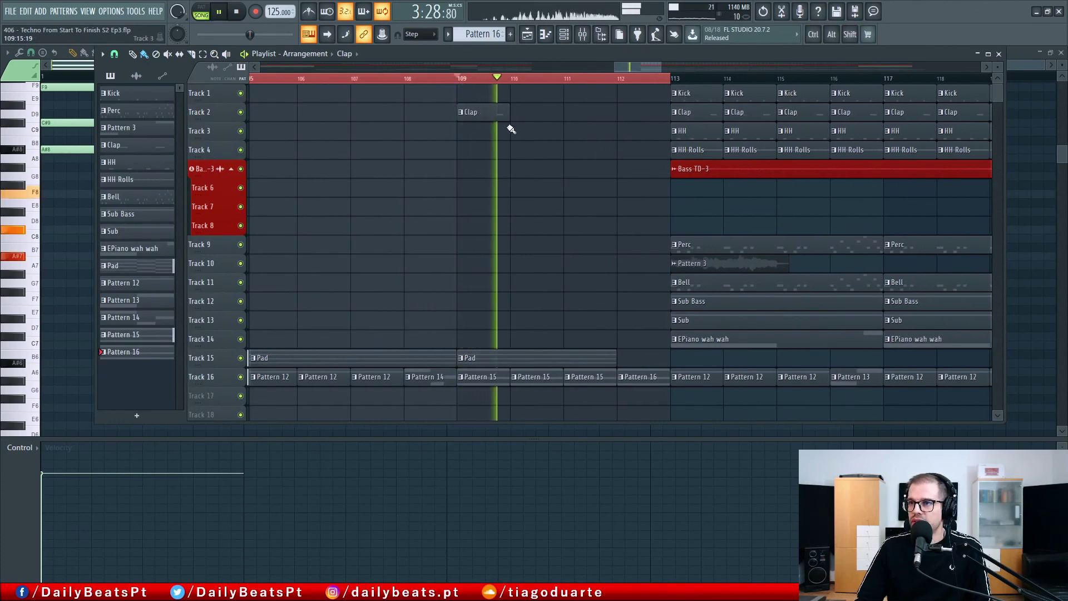
key(space)
Step: Set the playlist snap to 1/2 step, cut the Track 2 Clap clip to one beat and copy it along bar 109
scroll(478, 148, up, 2)
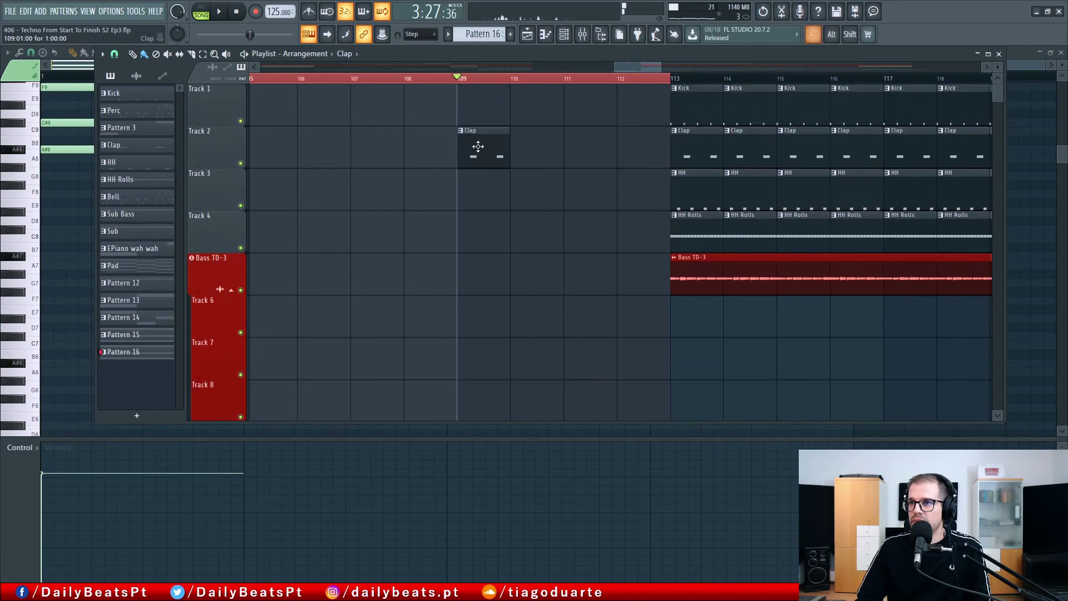
ctrl+scroll(480, 165, up, 3)
click(115, 55)
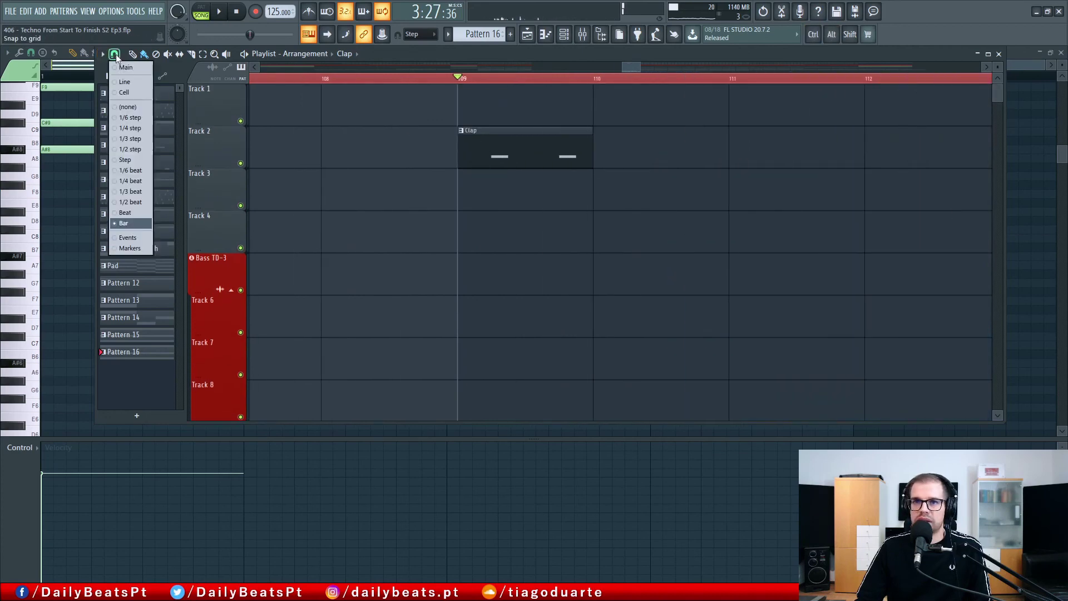
click(139, 149)
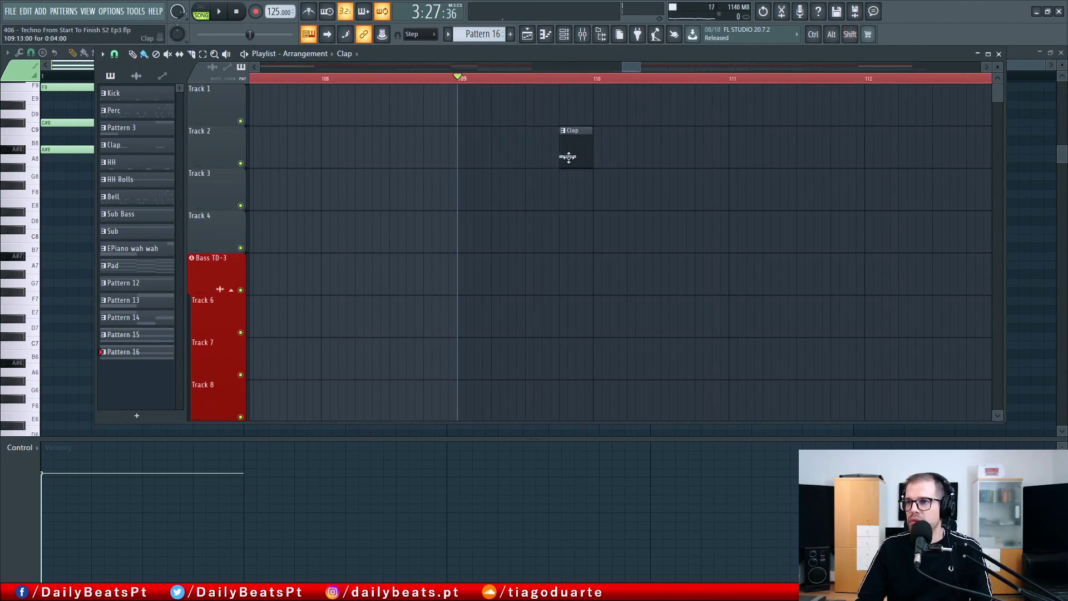
shift+drag(465, 160, 489, 158)
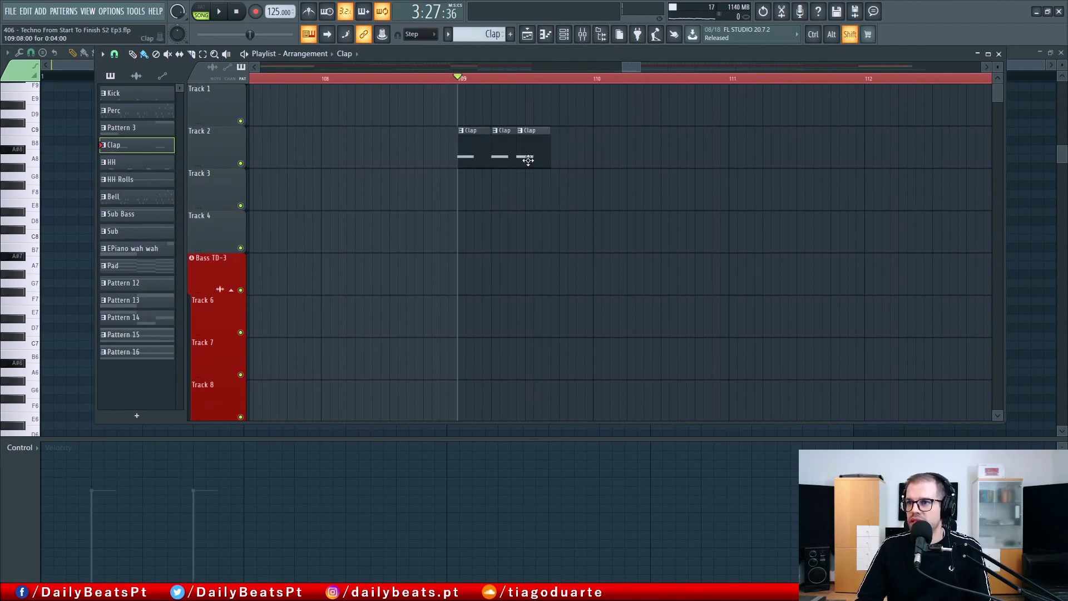
Step: Repeat the Clap clip on every beat from bar 109 through 112, removing those on the last three beats of bar 112
key(space)
drag(575, 161, 737, 157)
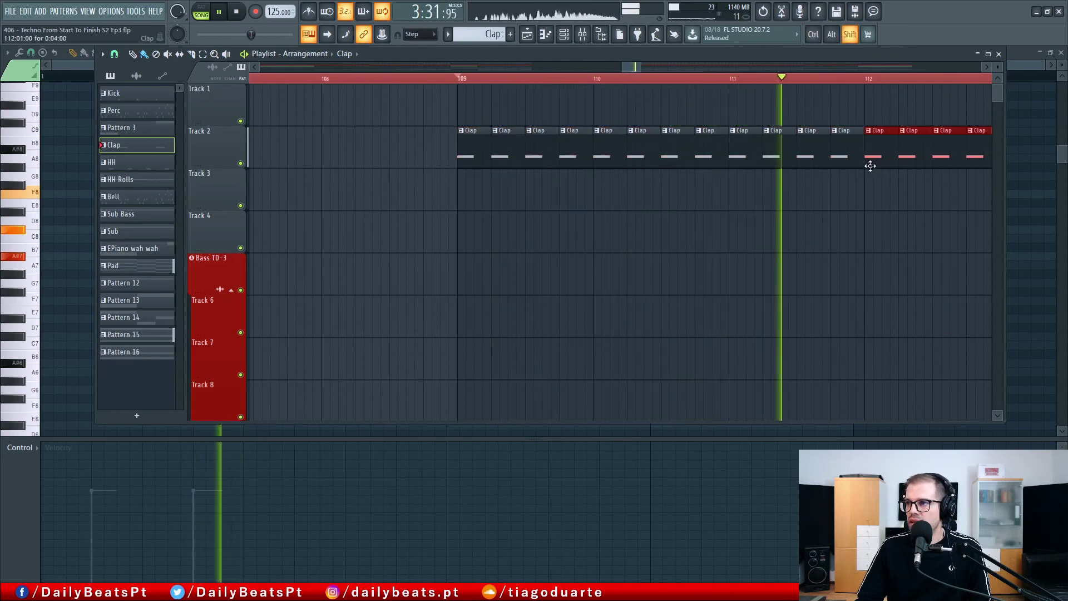
click(573, 210)
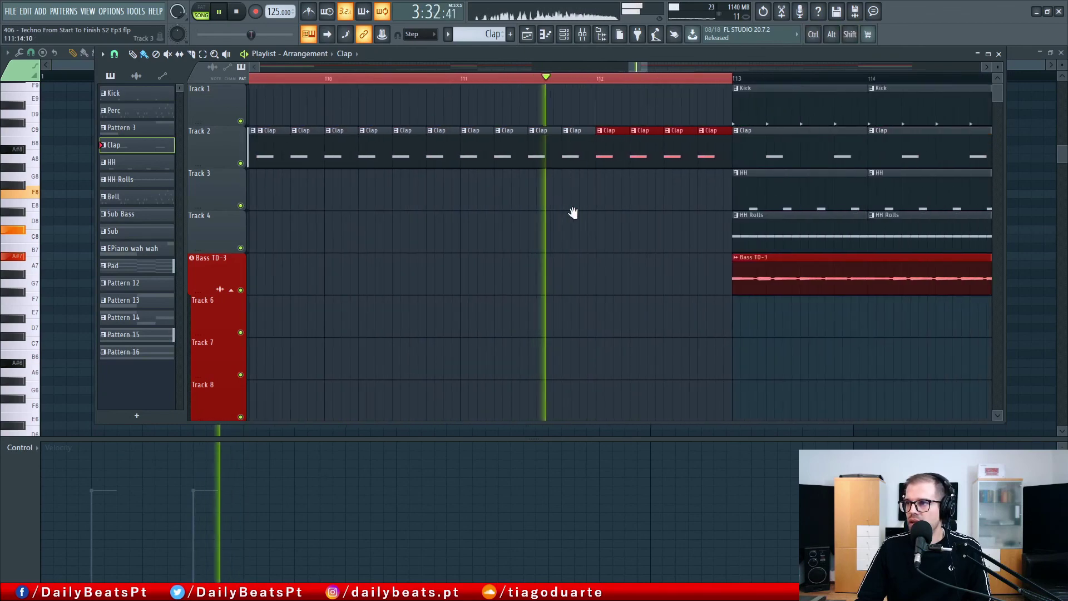
right_click(712, 158)
right_click(680, 158)
right_click(659, 158)
key(space)
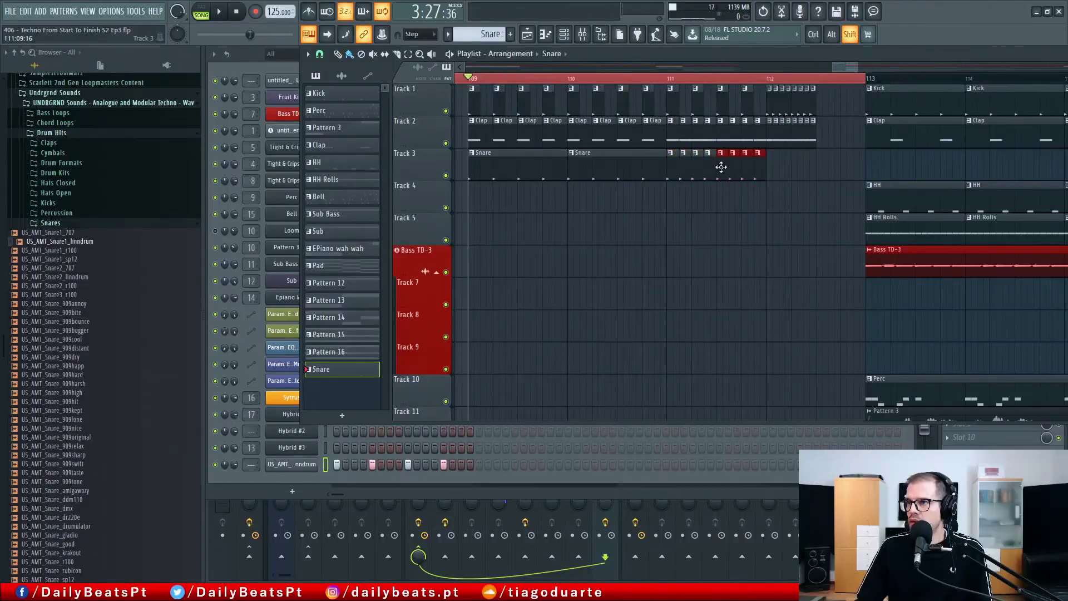
Step: Copy the last four Snare clips of bar 111 into bar 112 on Track 3, with the copies trimmed to a quarter beat
key(space)
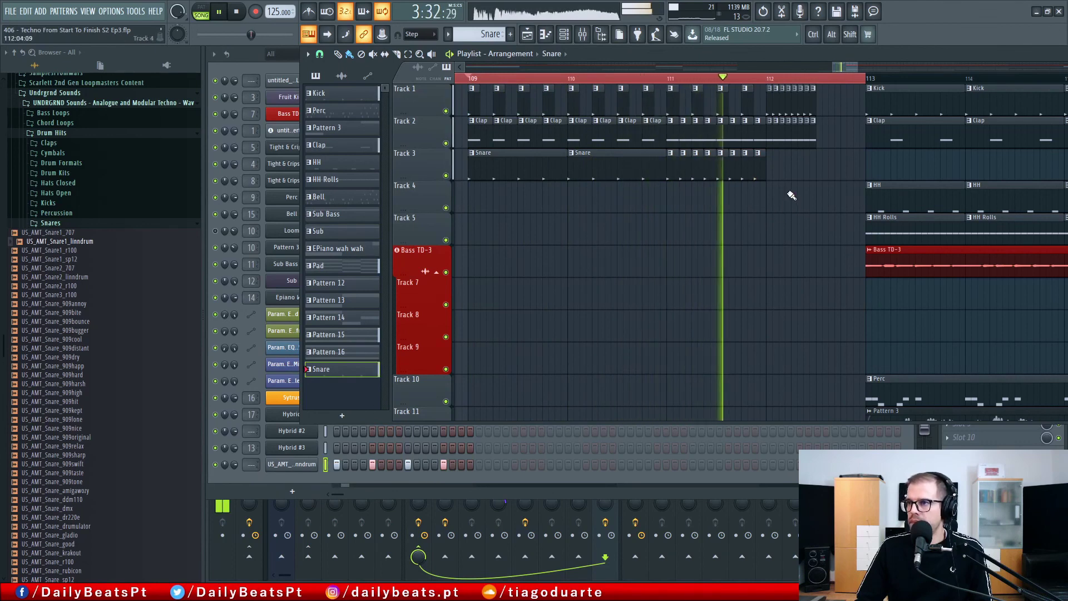
scroll(784, 195, up, 2)
drag(775, 181, 653, 150)
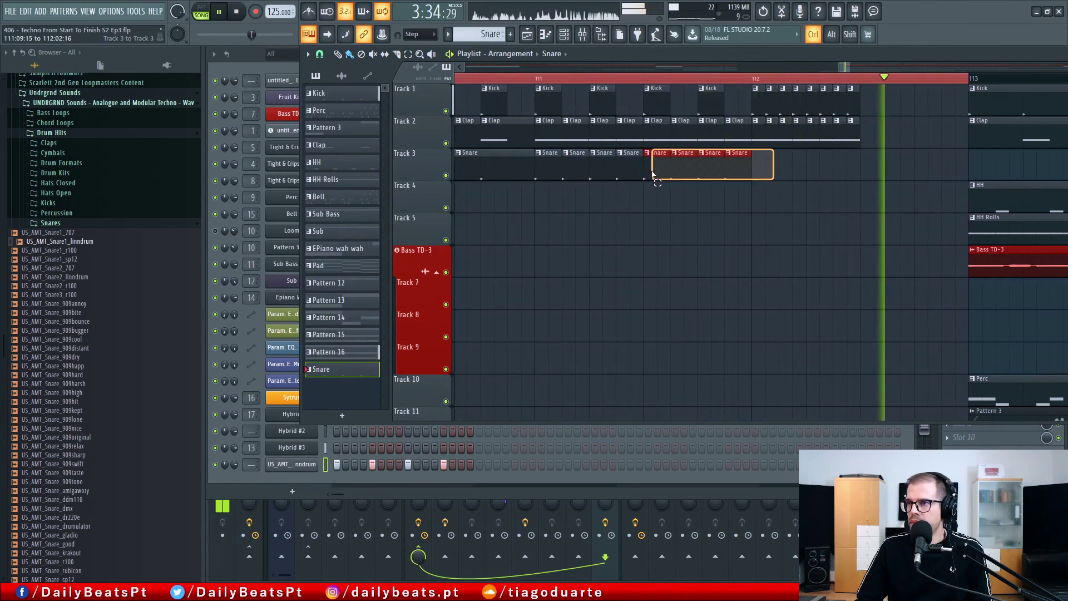
key(ctrl+b)
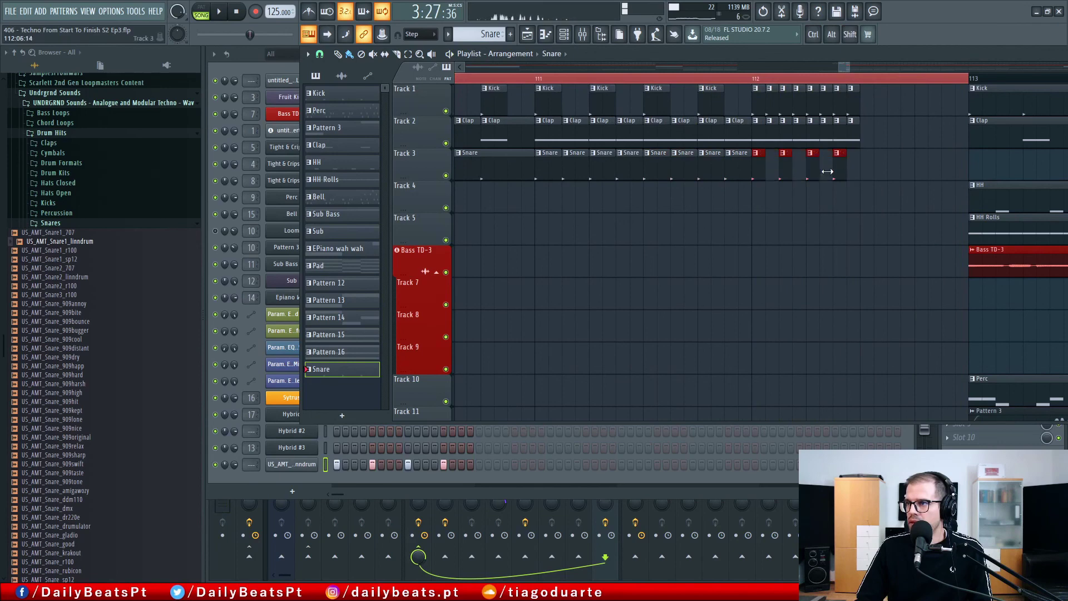
Step: Repeat the one-beat Snare clips on beats 2 and 4 along Track 3 from bar 113 through the following bars
scroll(828, 228, down, 3)
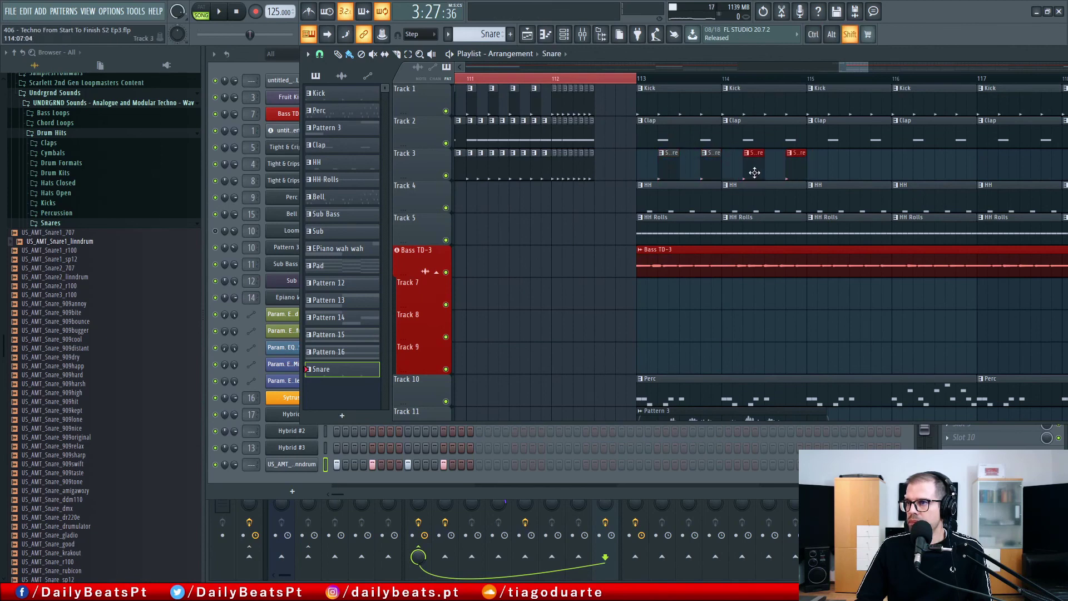
key(ctrl+d)
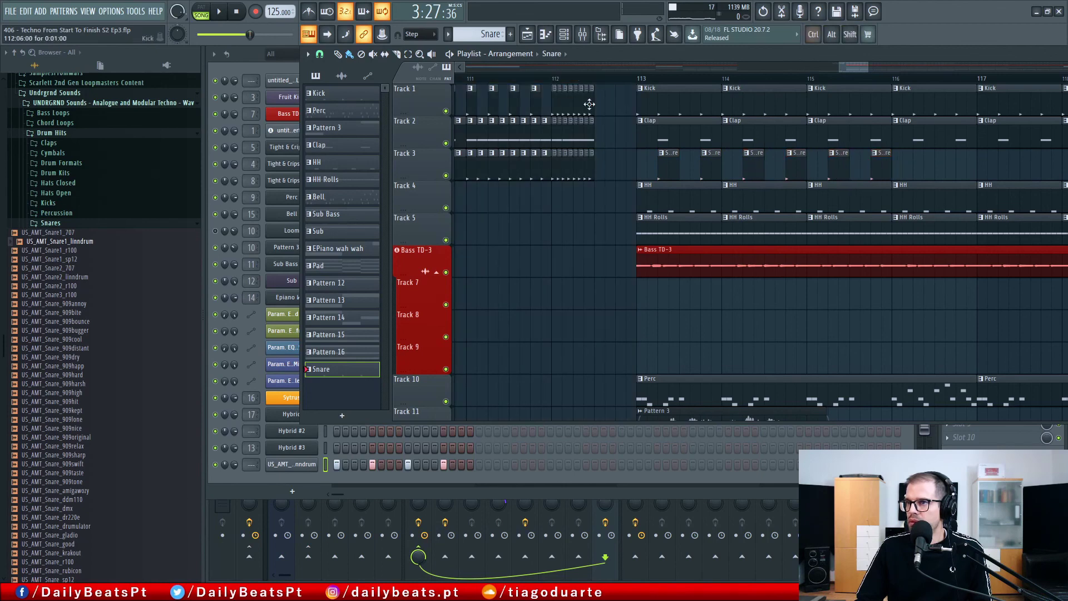
drag(906, 171, 536, 166)
drag(714, 170, 790, 170)
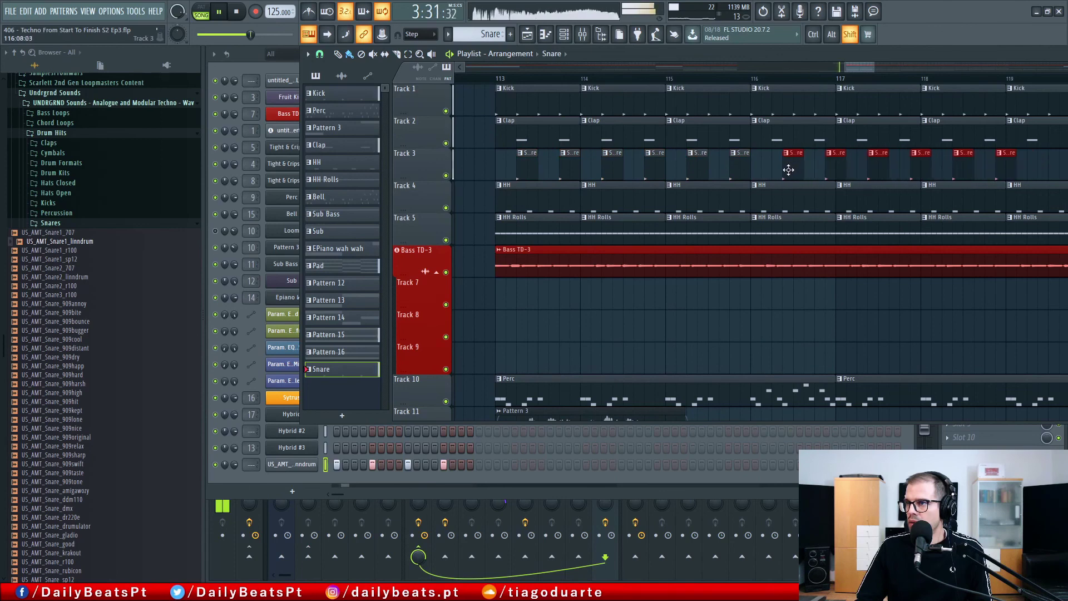
drag(909, 195, 605, 210)
drag(742, 165, 560, 166)
ctrl+scroll(757, 239, down, 4)
scroll(756, 253, down, 4)
scroll(745, 251, up, 4)
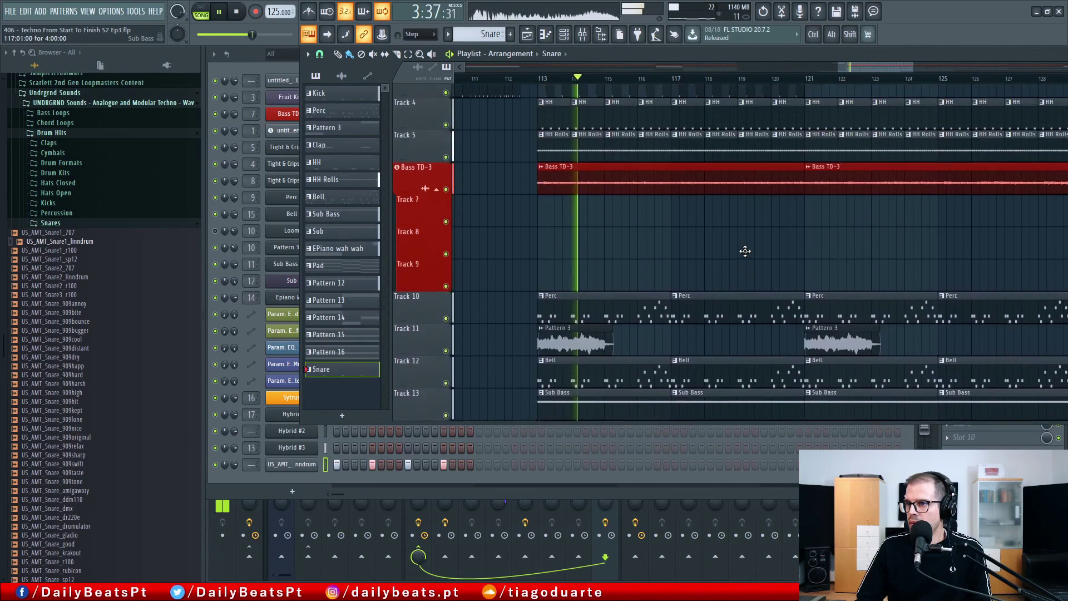
drag(732, 135, 532, 136)
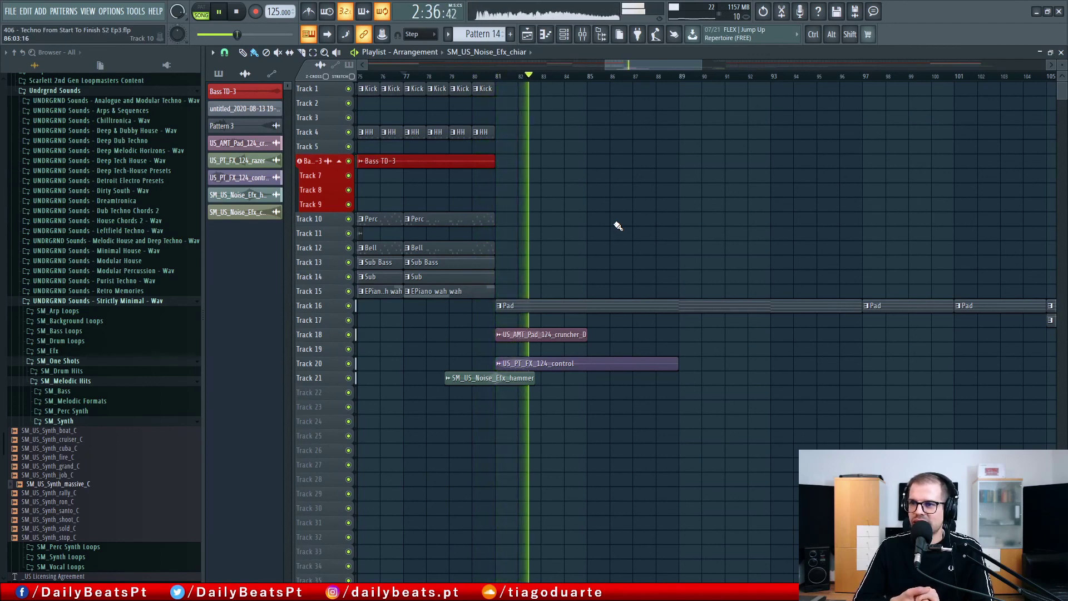
Step: Copy the SM_US_Noise_Efx_chiar clip from before bar 113 to Track 22 so that it ends at bar 81
scroll(618, 226, right, 6)
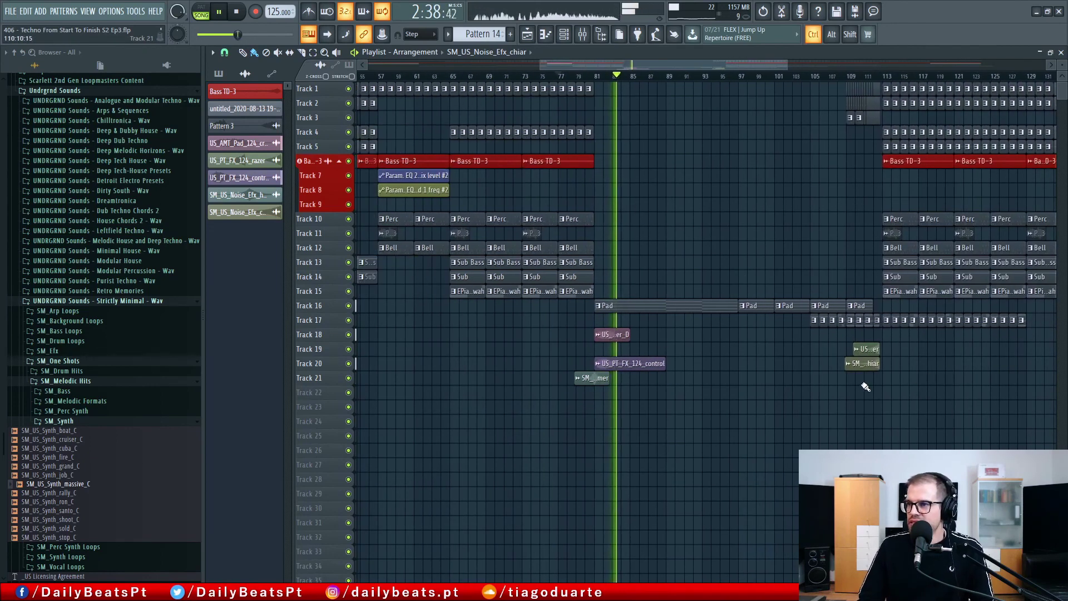
scroll(954, 396, left, 3)
drag(985, 363, 465, 370)
ctrl+scroll(465, 370, up, 5)
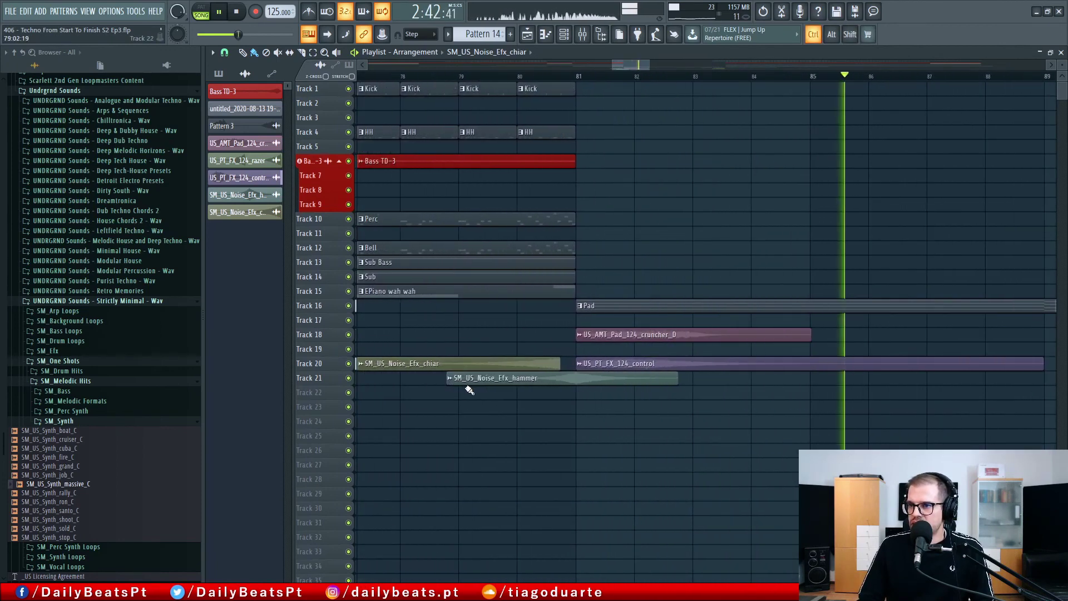
alt+scroll(523, 390, up, 4)
drag(526, 271, 580, 360)
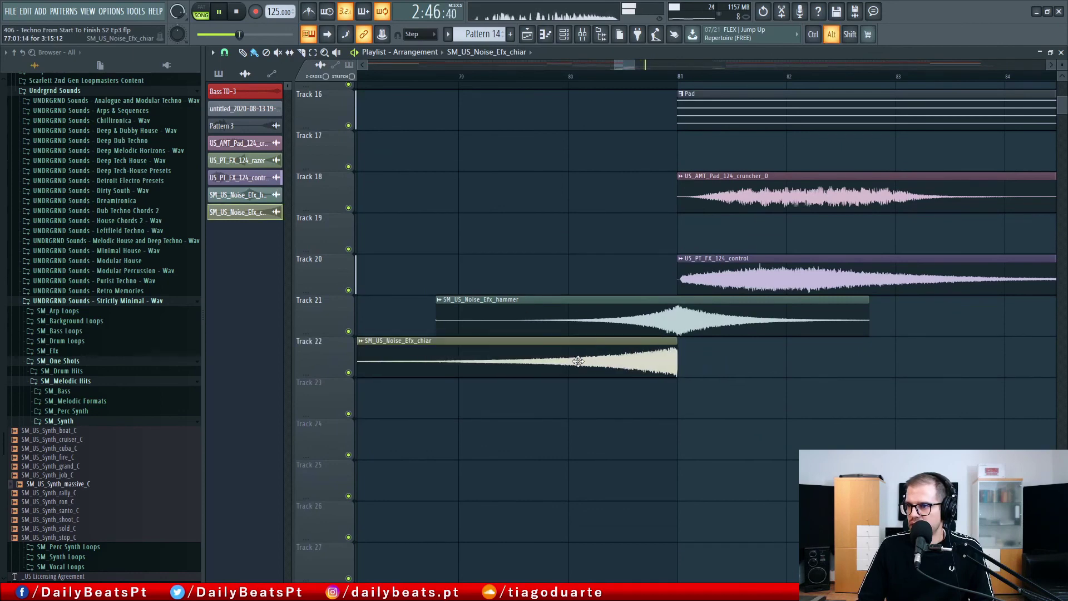
Step: Slice the SM_US_Noise_Efx_hammer clip on Track 21 at bar 81 and delete the part before it
ctrl+scroll(608, 388, up, 4)
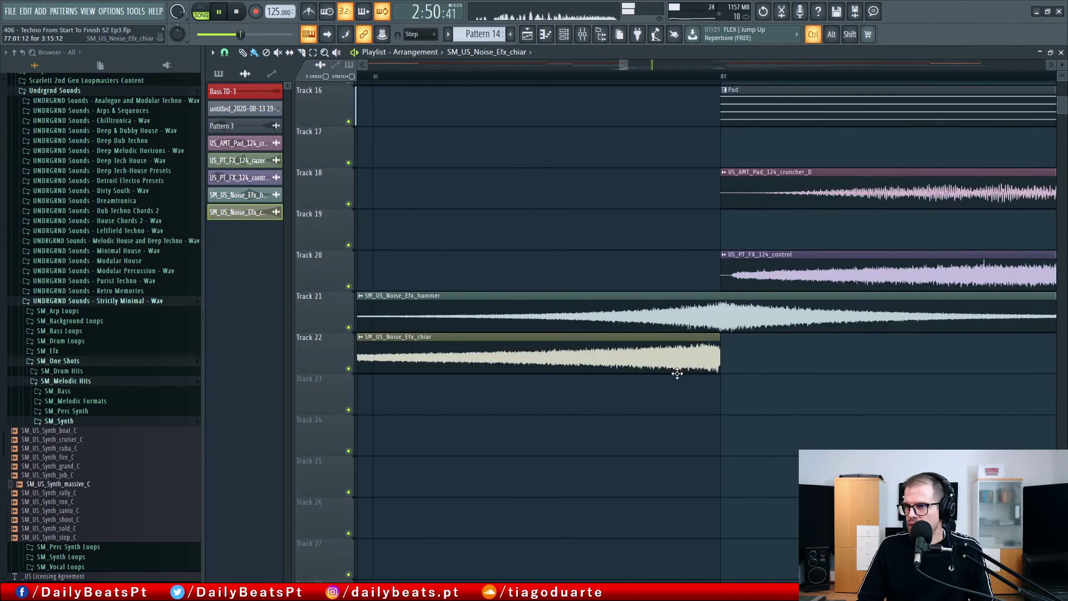
drag(722, 314, 722, 314)
right_click(679, 312)
scroll(677, 312, down, 3)
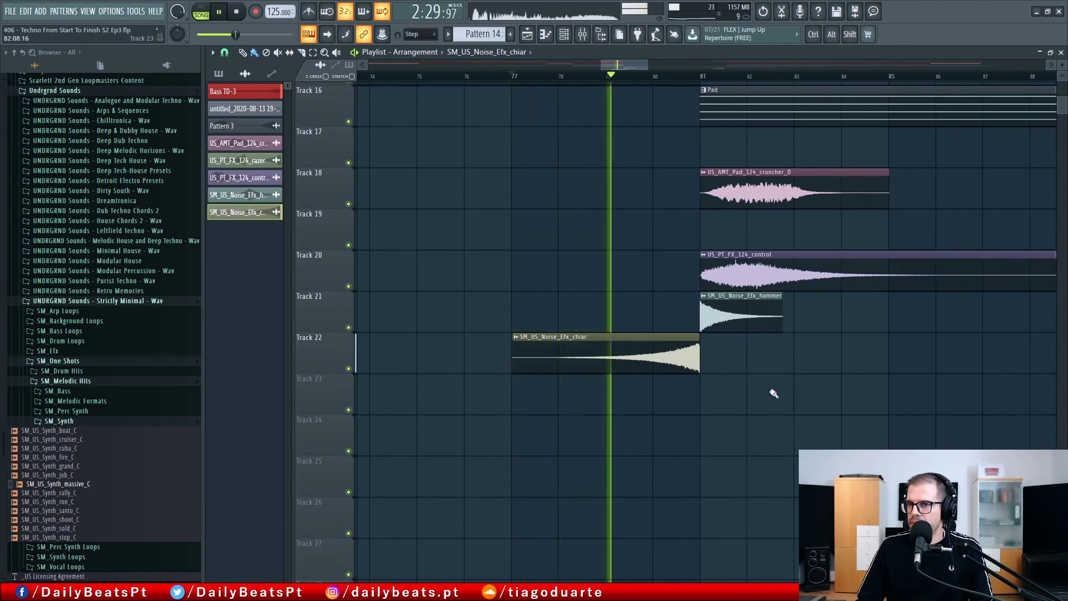
Step: Collapse the open Strictly Minimal sample folders in the browser and extend the start of Track 21's hammer clip back before bar 81
click(78, 380)
click(62, 360)
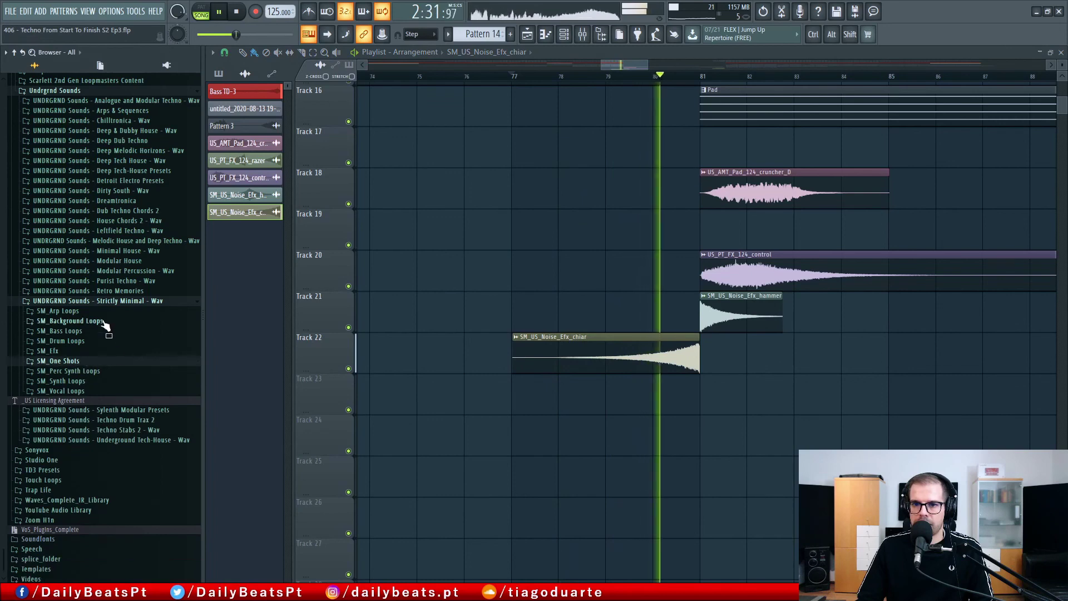
click(100, 300)
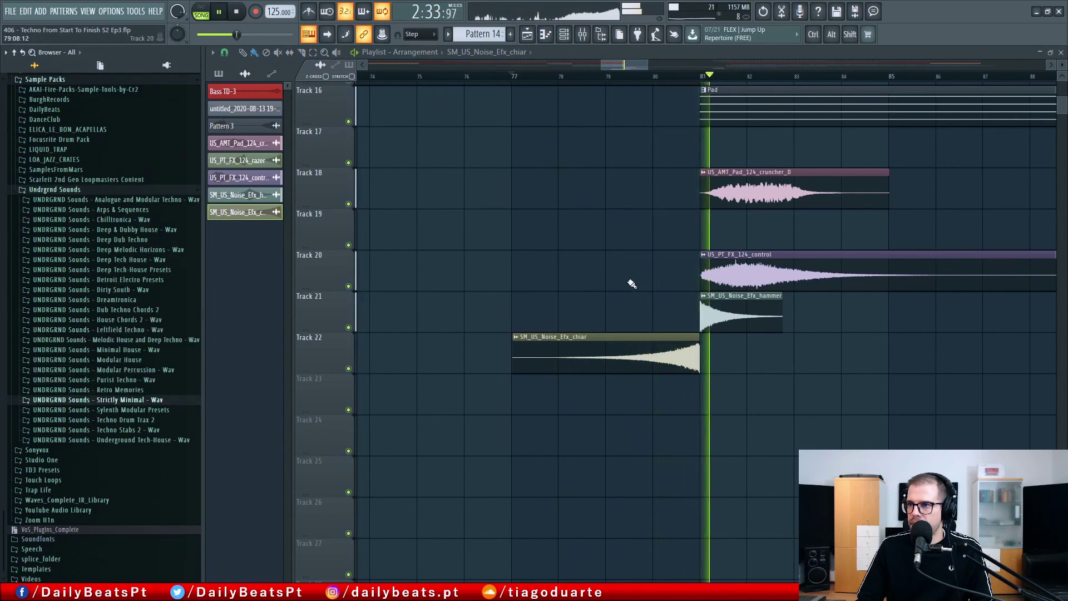
drag(702, 312, 607, 327)
scroll(890, 334, down, 3)
Step: Move the Hybrid #4 note just before bar 8 up to A7 and shorten it to match the others, replaying the Synth Intro
drag(935, 233, 552, 482)
drag(420, 323, 497, 200)
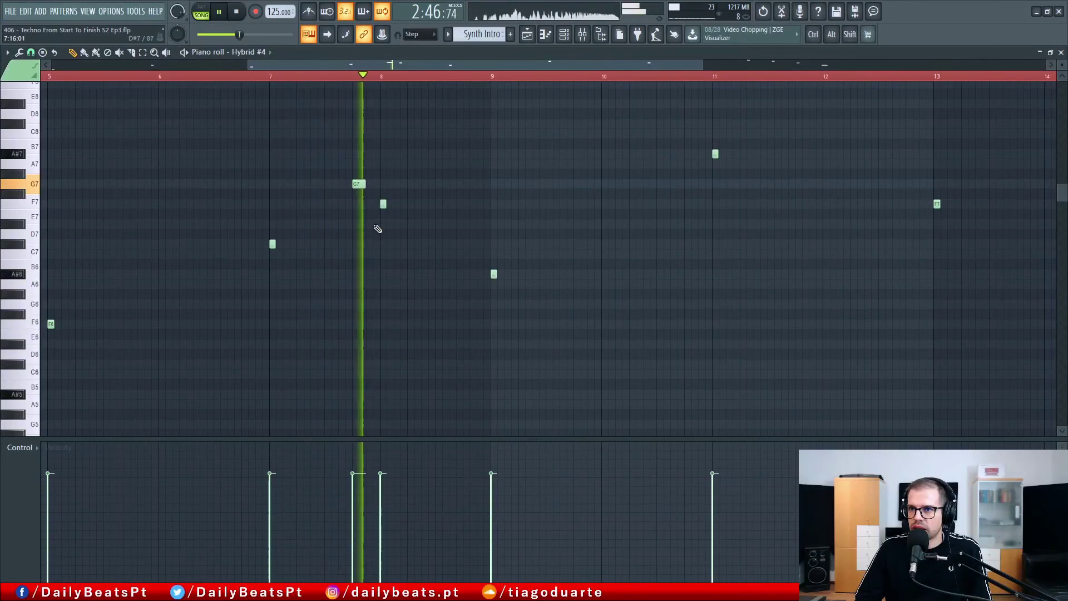
drag(365, 183, 354, 165)
key(space)
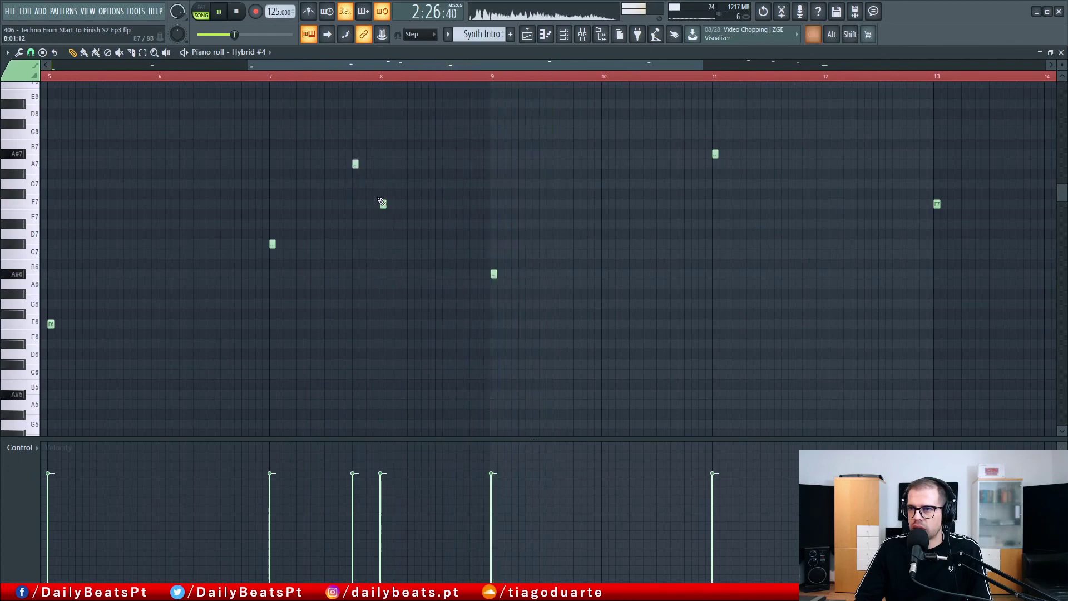
Step: Clear the time selection and add an A#7 note in the middle of bar 12 of the Hybrid #4 melody
ctrl+click(433, 76)
scroll(662, 183, down, 4)
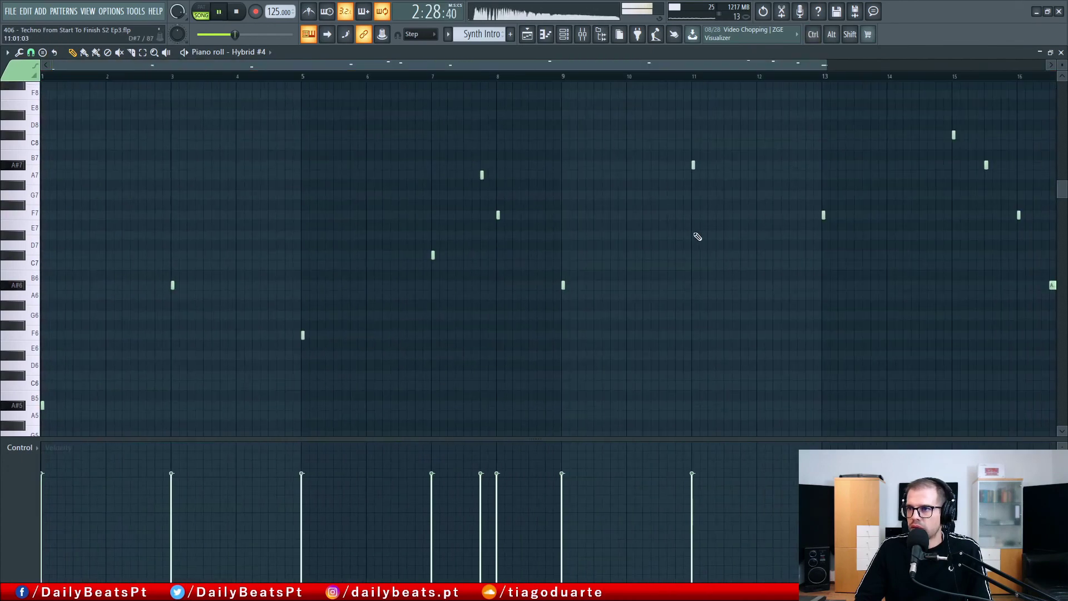
scroll(556, 278, up, 2)
scroll(676, 327, down, 2)
scroll(601, 195, up, 4)
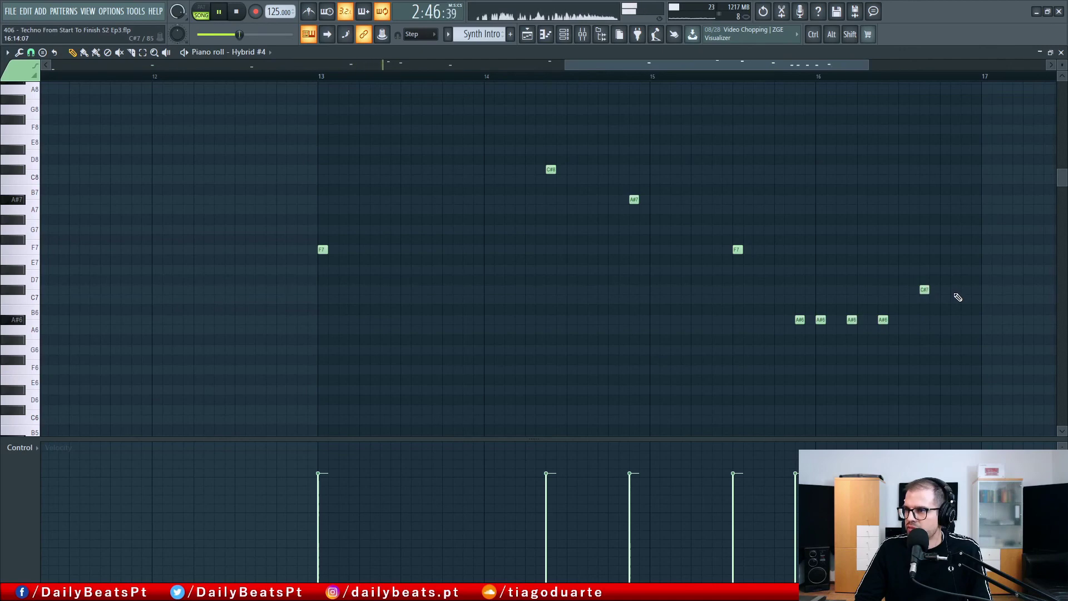
scroll(357, 260, down, 5)
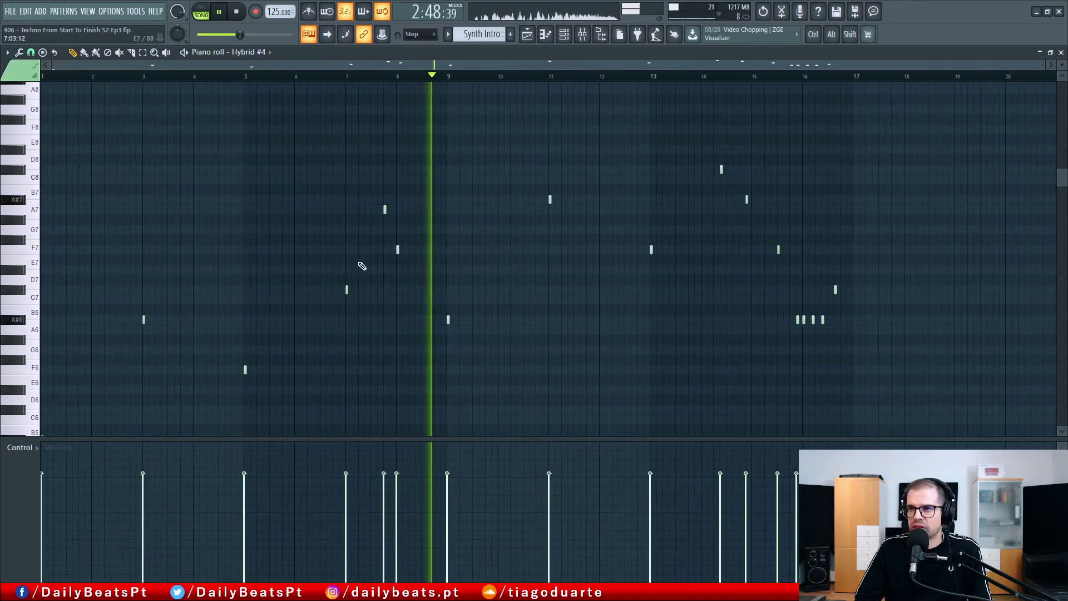
scroll(382, 227, up, 6)
scroll(650, 261, down, 3)
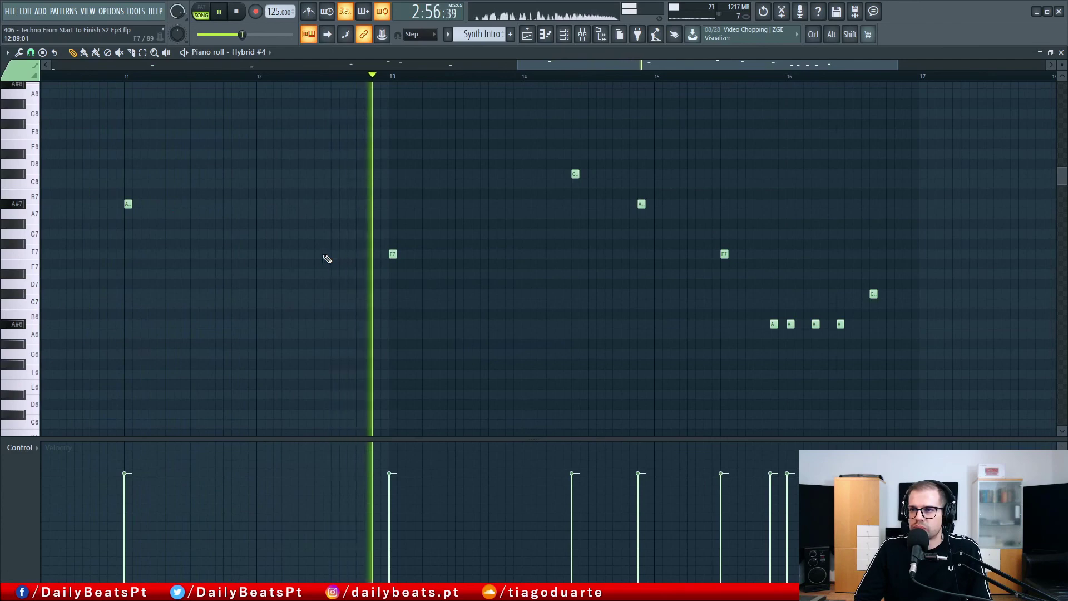
click(326, 174)
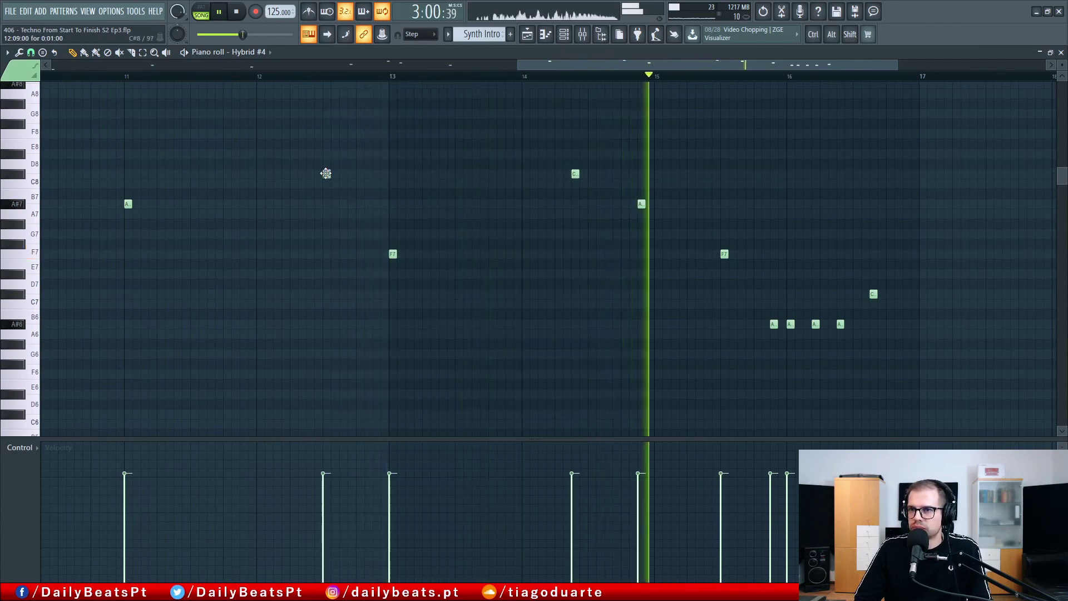
drag(326, 174, 325, 204)
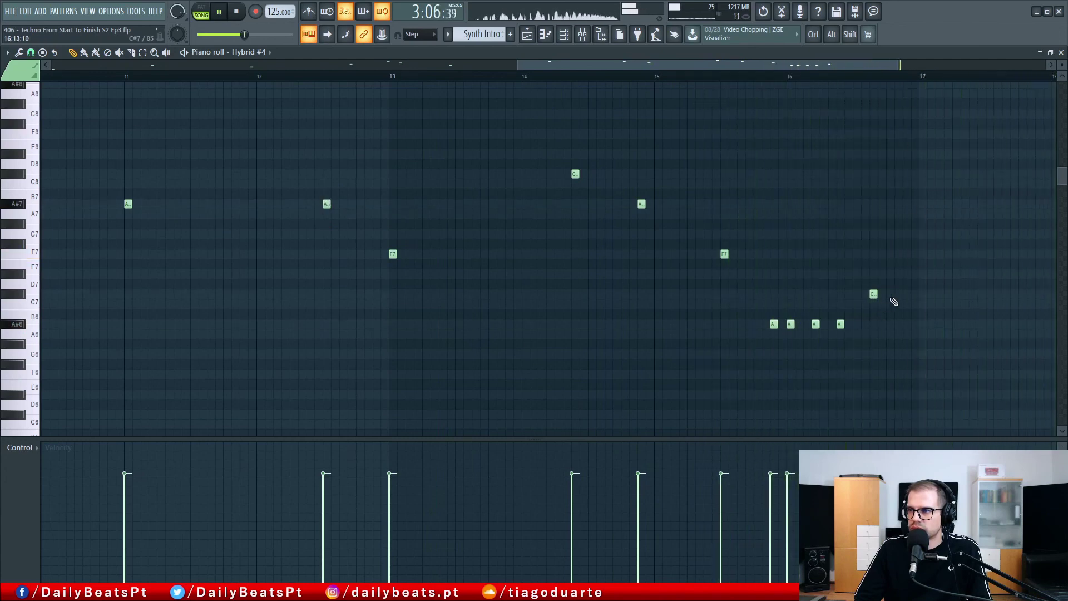
Step: Reopen the Synth Intro notes and copy the last three A#6 notes and the C#7 note of bar 16 into bar 17
drag(913, 269, 782, 363)
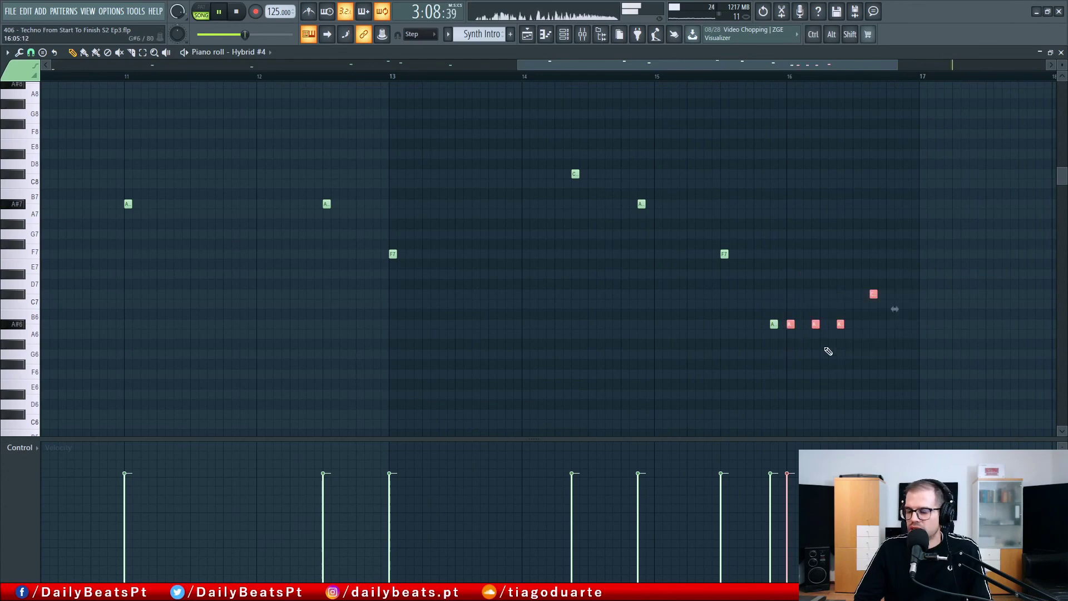
click(1060, 53)
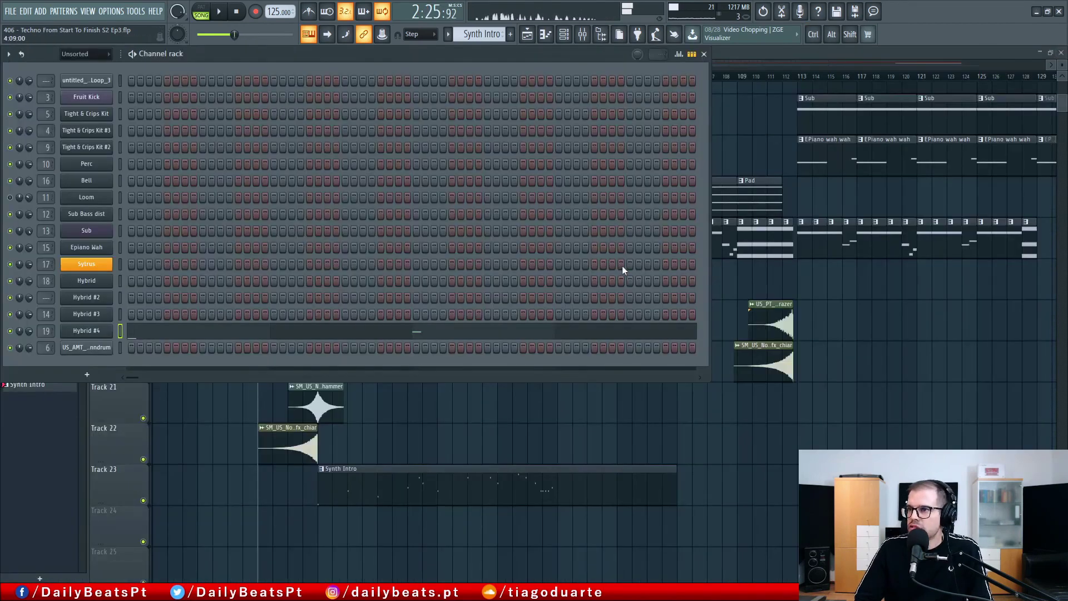
key(Escape)
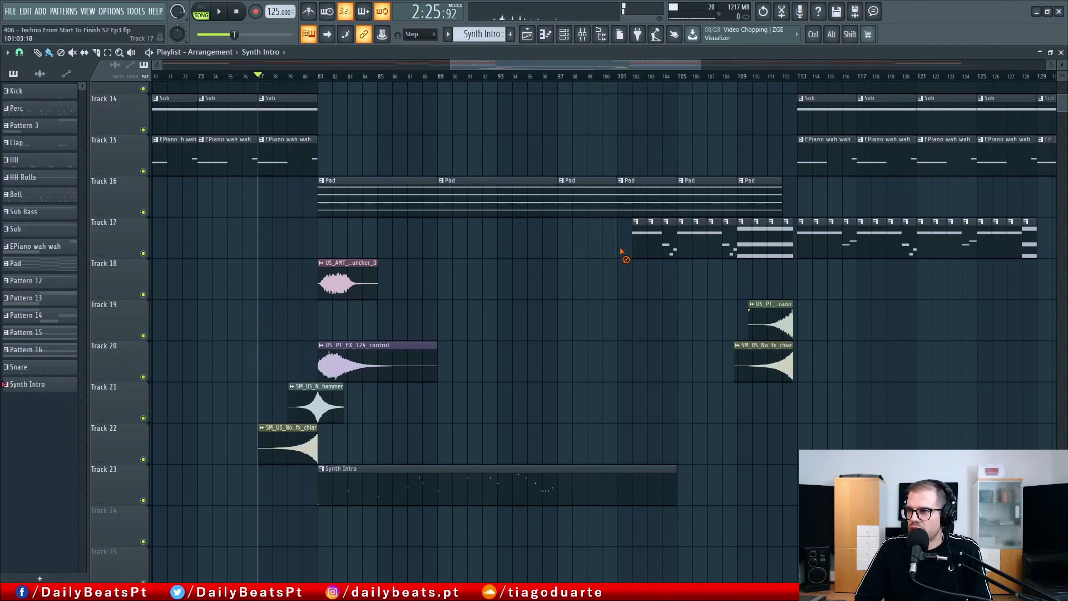
double_click(575, 481)
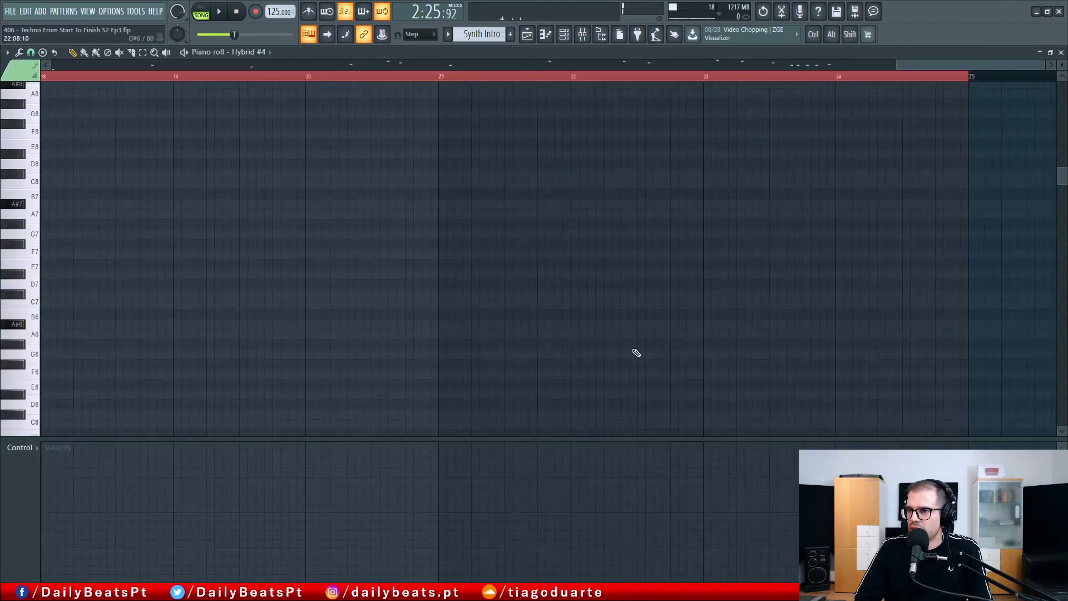
scroll(669, 248, down, 5)
drag(812, 271, 885, 331)
scroll(888, 384, up, 4)
drag(800, 324, 643, 311)
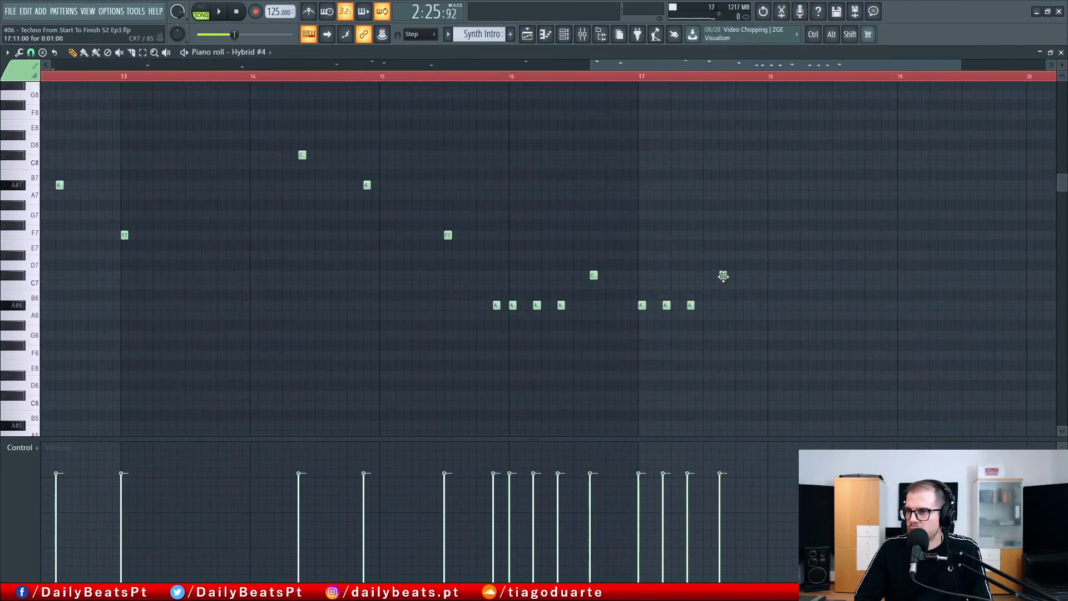
Step: Lower bar 17's fourth note to A#6, repeat the four-note group through bars 18 to 20, and close the piano roll
drag(762, 291, 633, 320)
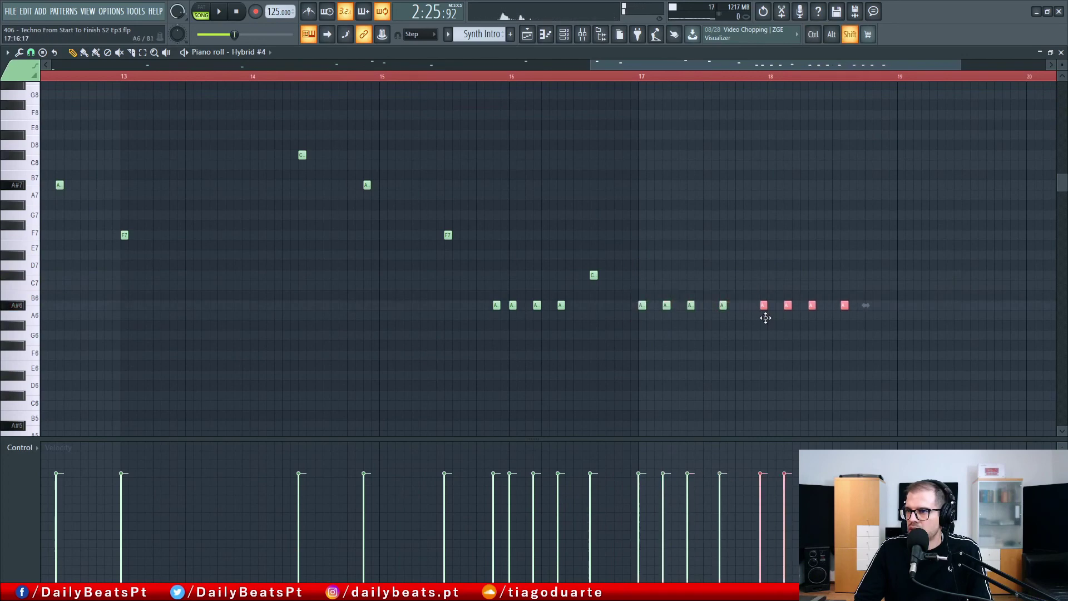
drag(919, 335, 498, 365)
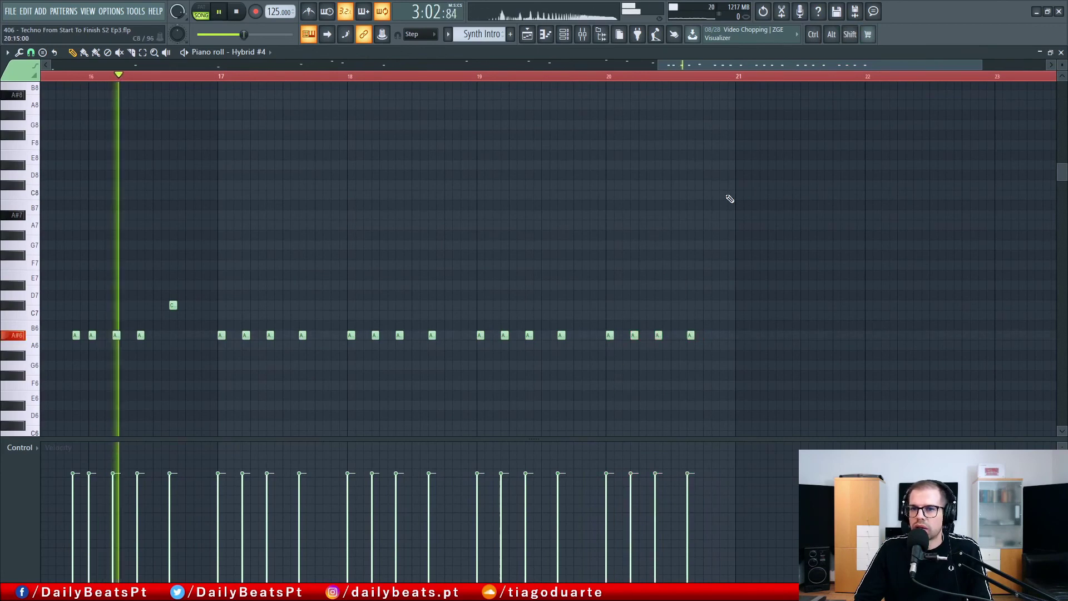
click(1050, 52)
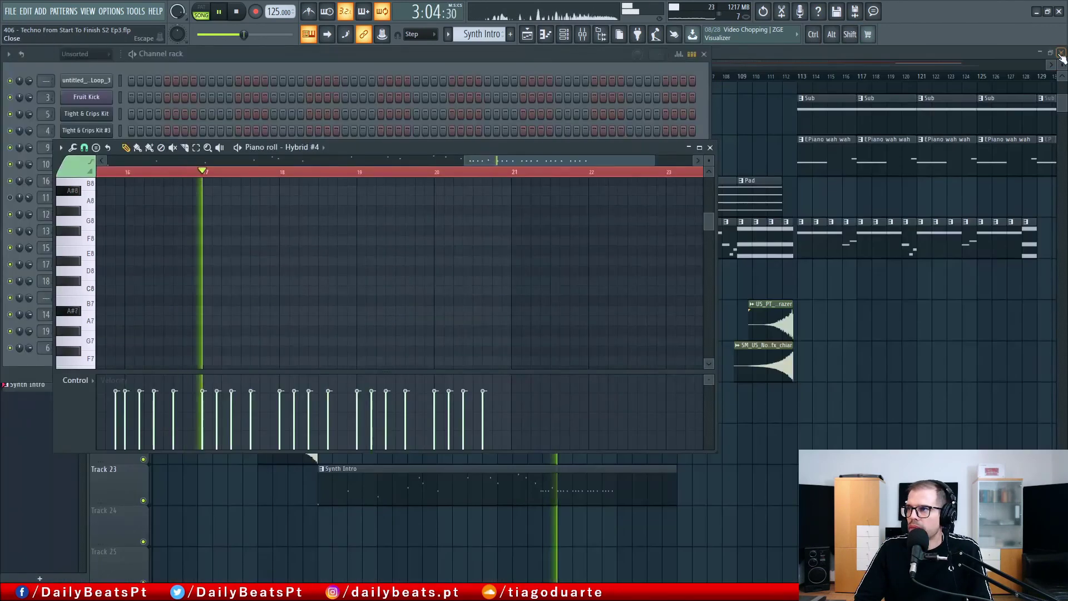
click(699, 148)
click(1060, 52)
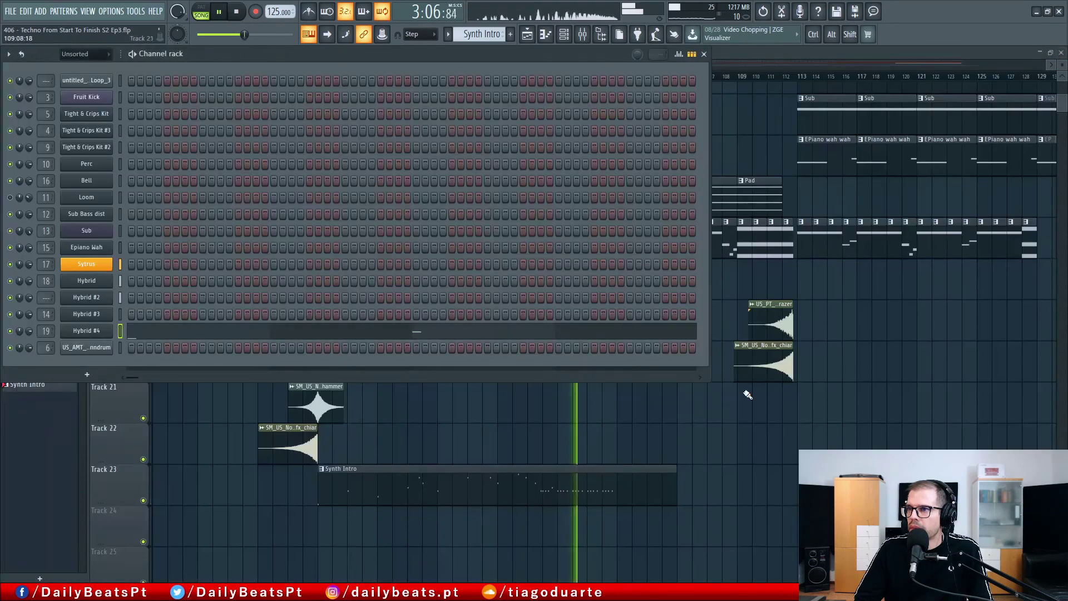
Step: End the Synth Intro clip on Track 23 at bar 101 and copy its section from bar 97 to 101 into bars 101 to 105
click(698, 497)
drag(670, 504, 615, 504)
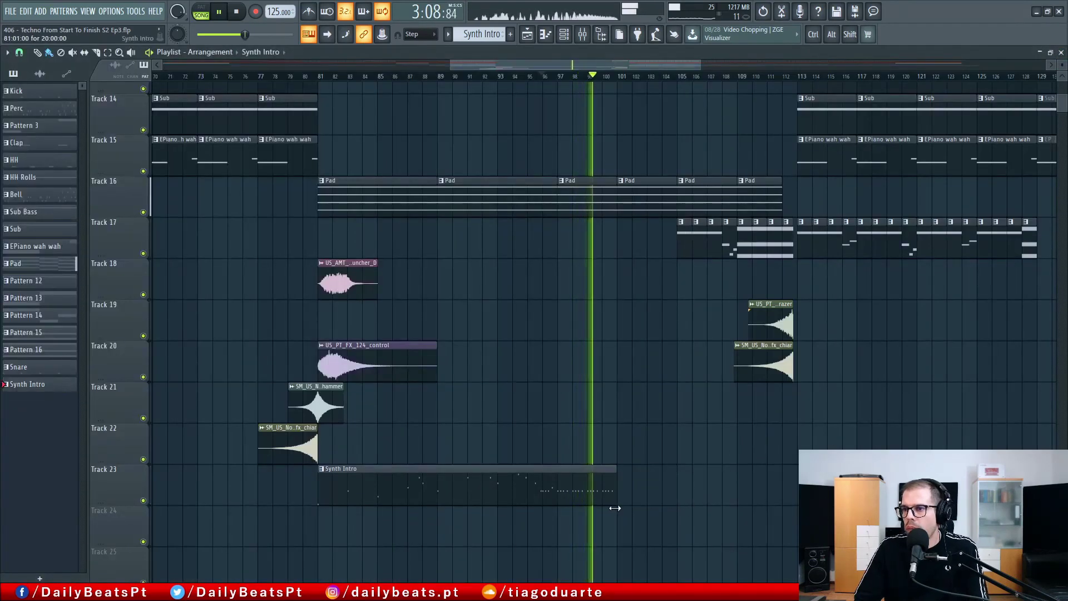
click(668, 495)
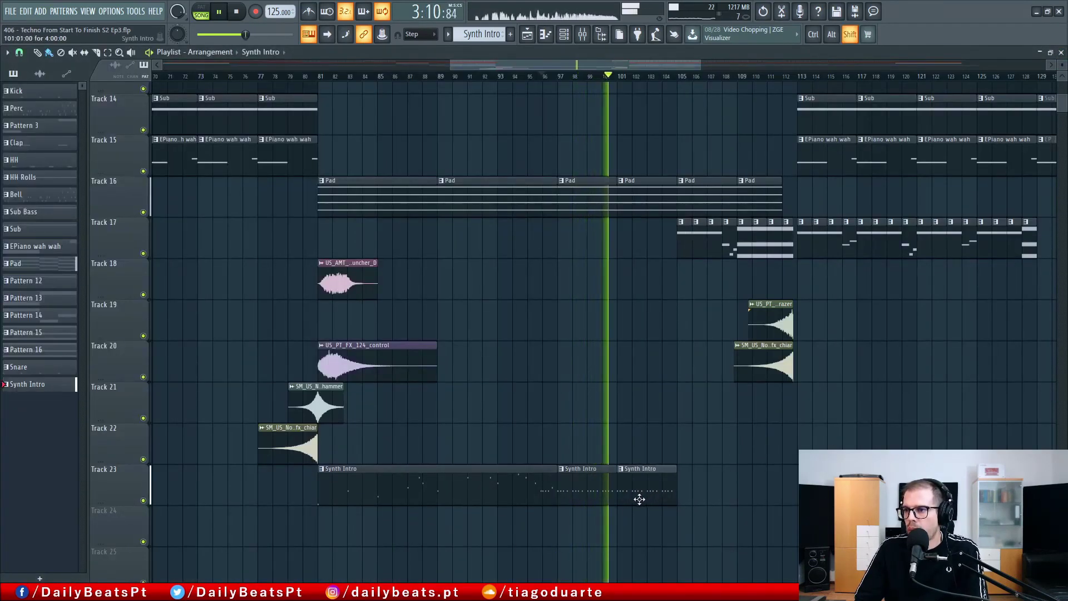
scroll(672, 386, up, 3)
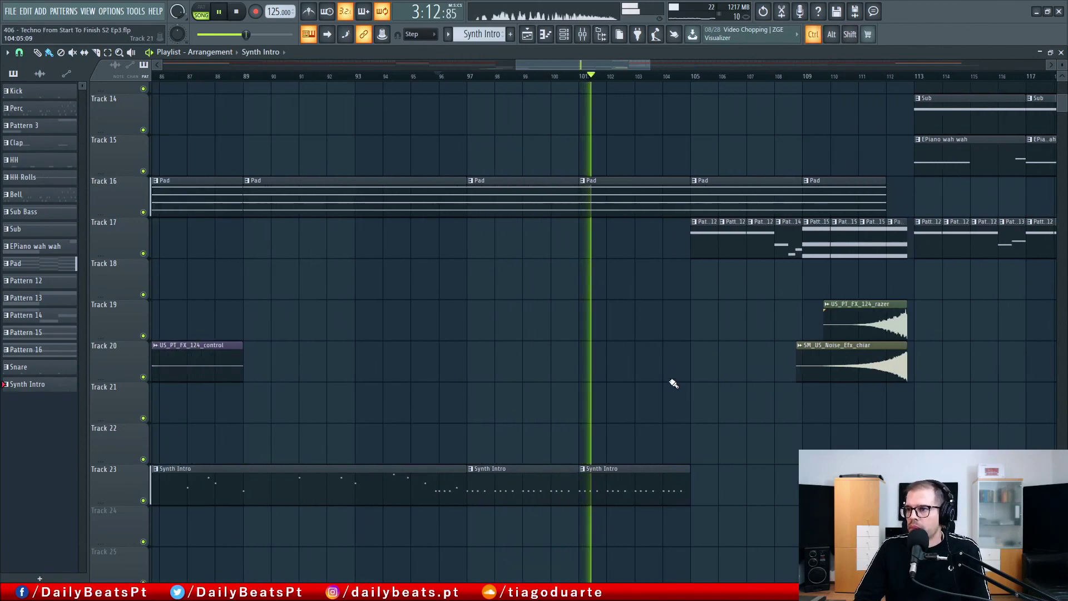
Step: Copy the first Pattern 12 clip on Track 17 into bars 103 and 104
drag(707, 250, 643, 262)
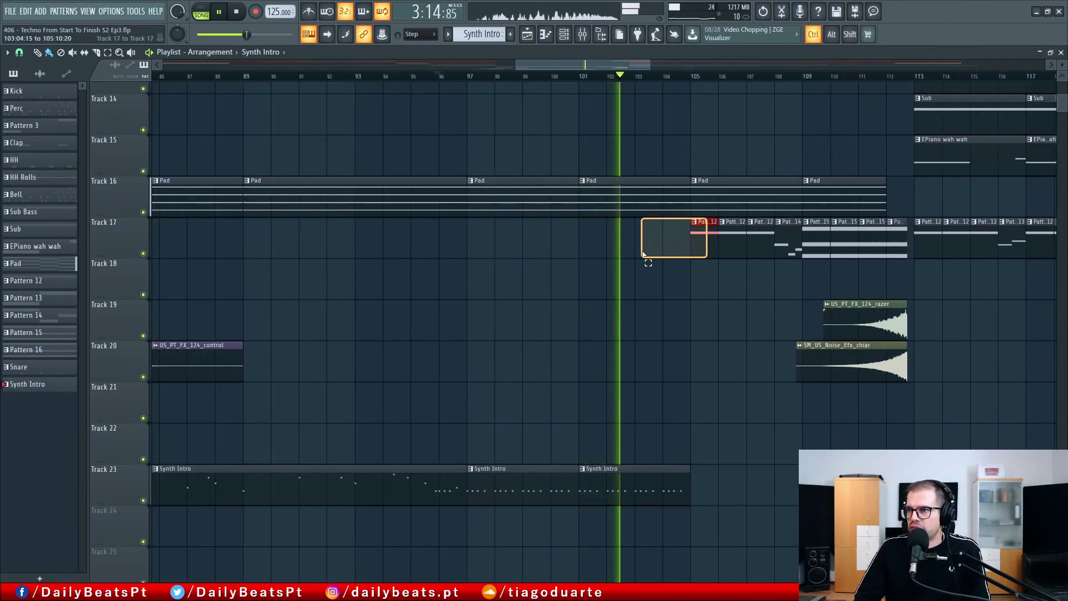
drag(698, 243, 643, 251)
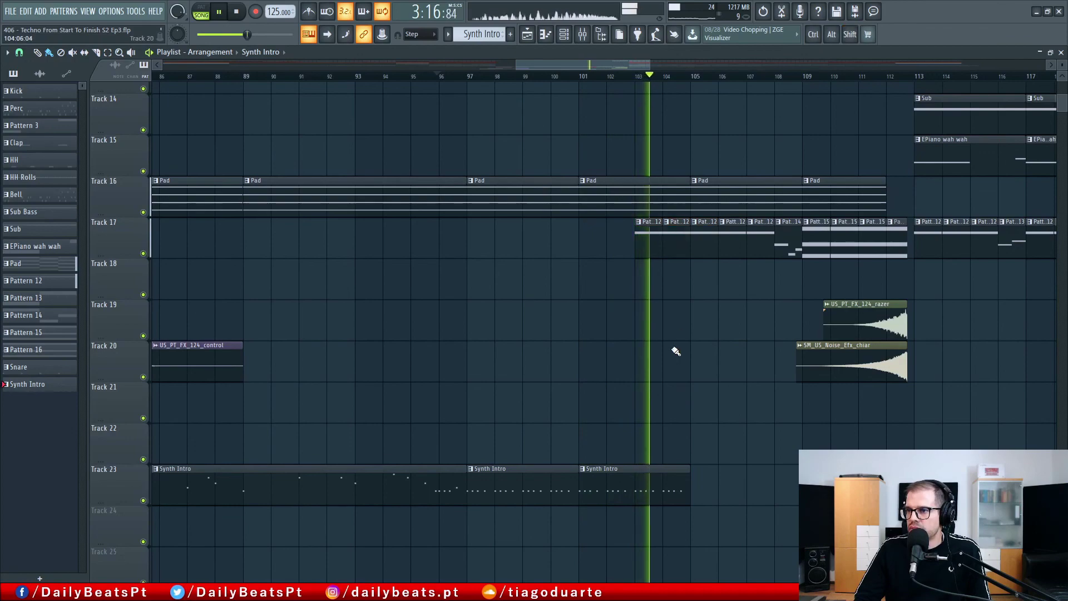
Step: Copy the four-bar Synth Intro section on Track 23 to bars 105 and 109, ending the last copy at bar 112
scroll(656, 354, down, 6)
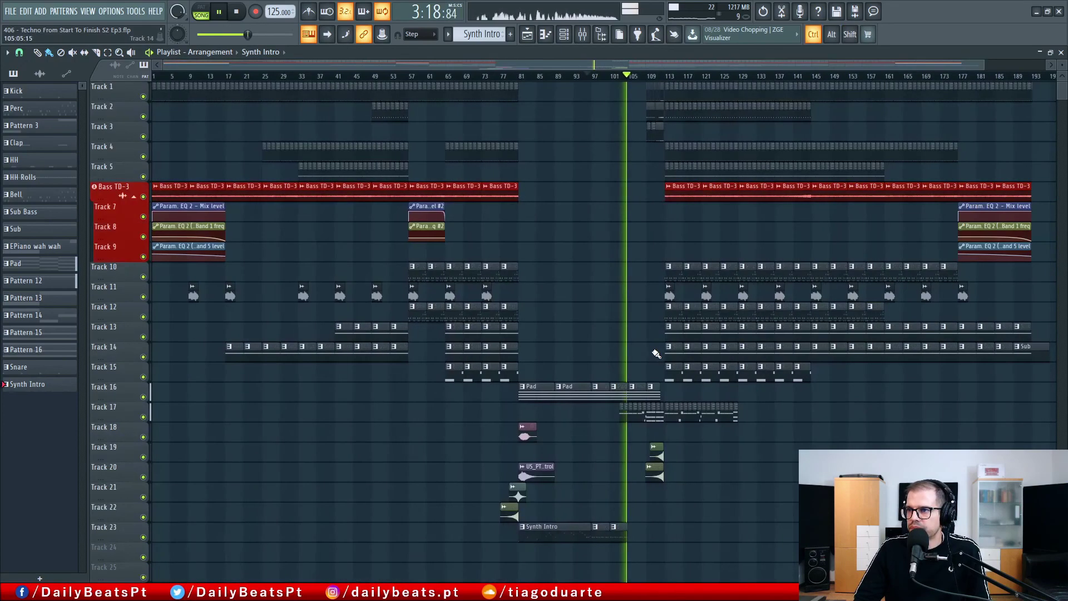
scroll(601, 274, up, 3)
scroll(708, 539, down, 3)
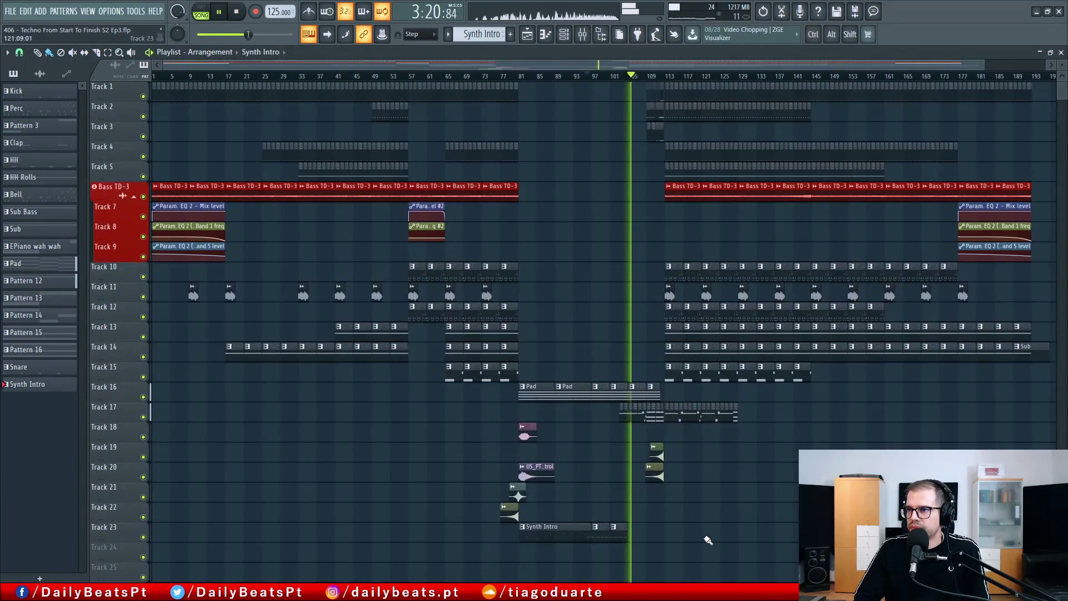
scroll(652, 549, up, 3)
scroll(652, 548, up, 1)
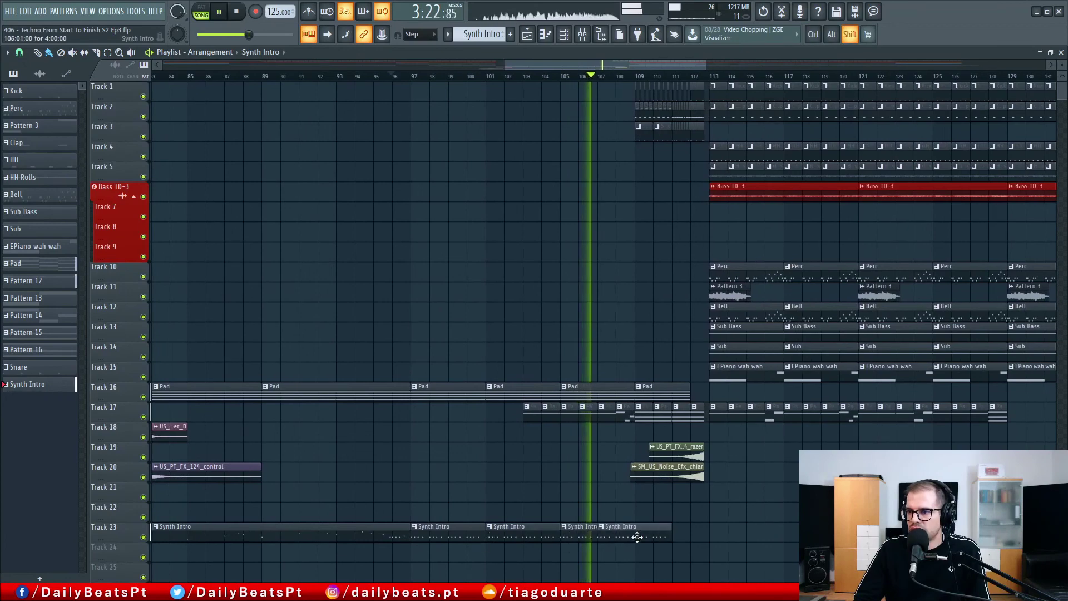
scroll(787, 517, up, 3)
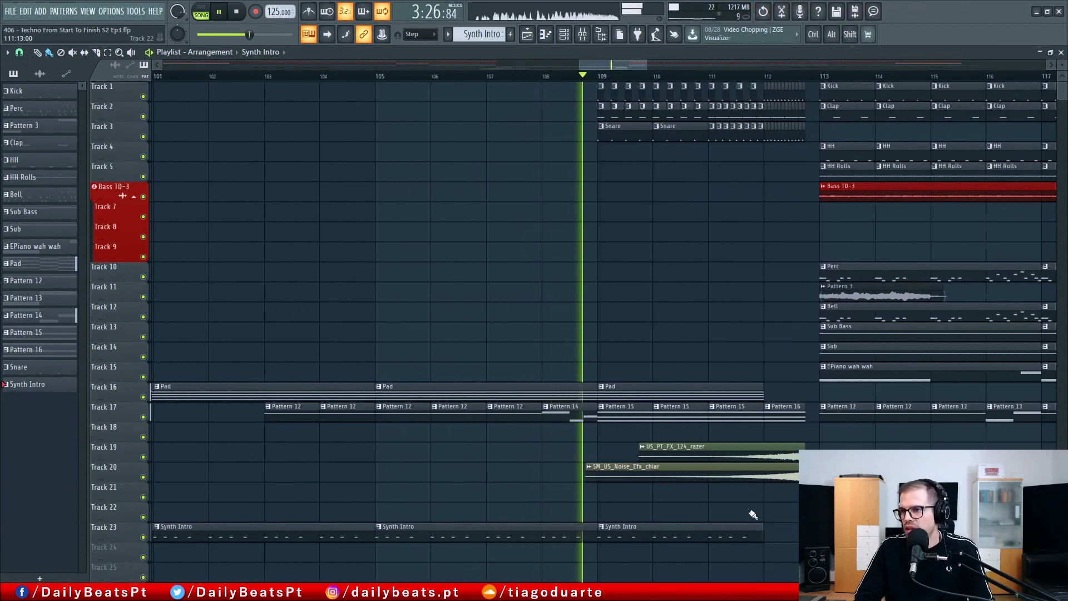
scroll(634, 494, down, 1)
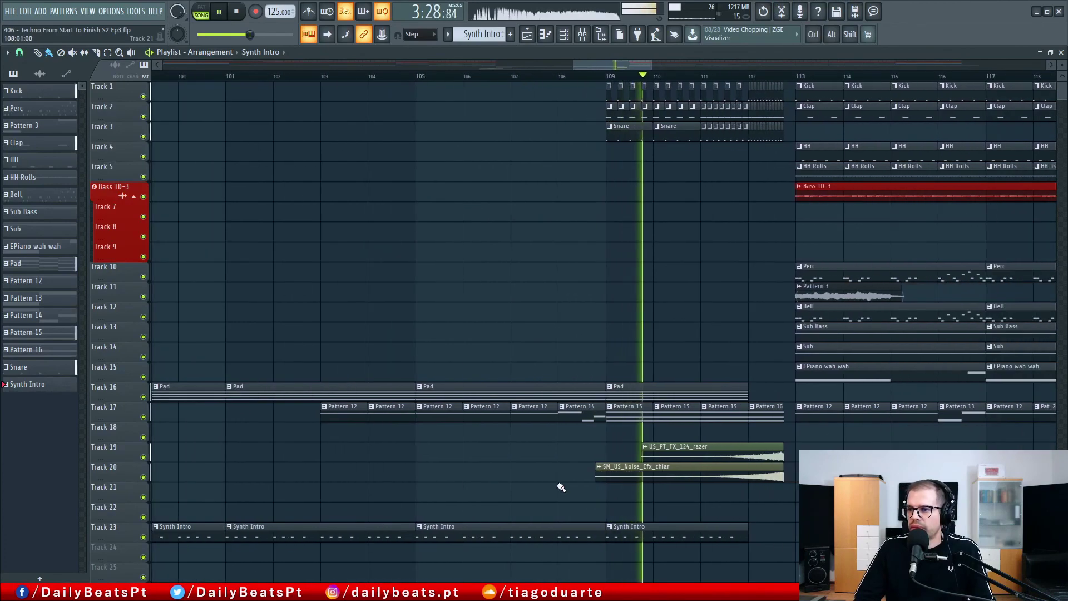
Step: Place another copy of the four-bar Synth Intro section on Track 23 at bar 113, where the drop starts
scroll(465, 296, down, 6)
scroll(610, 401, up, 3)
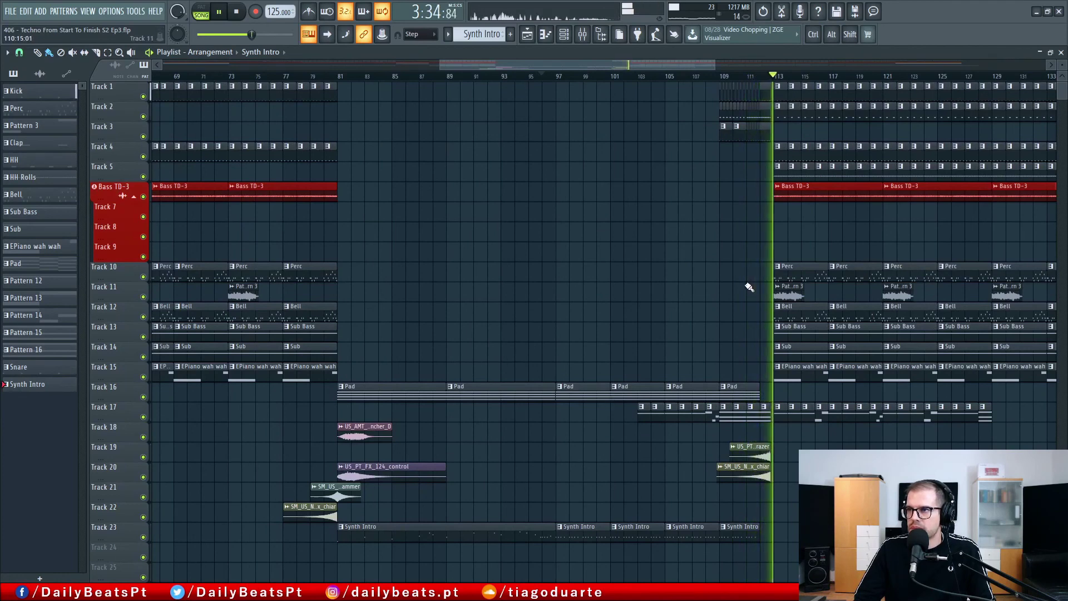
scroll(753, 291, right, 5)
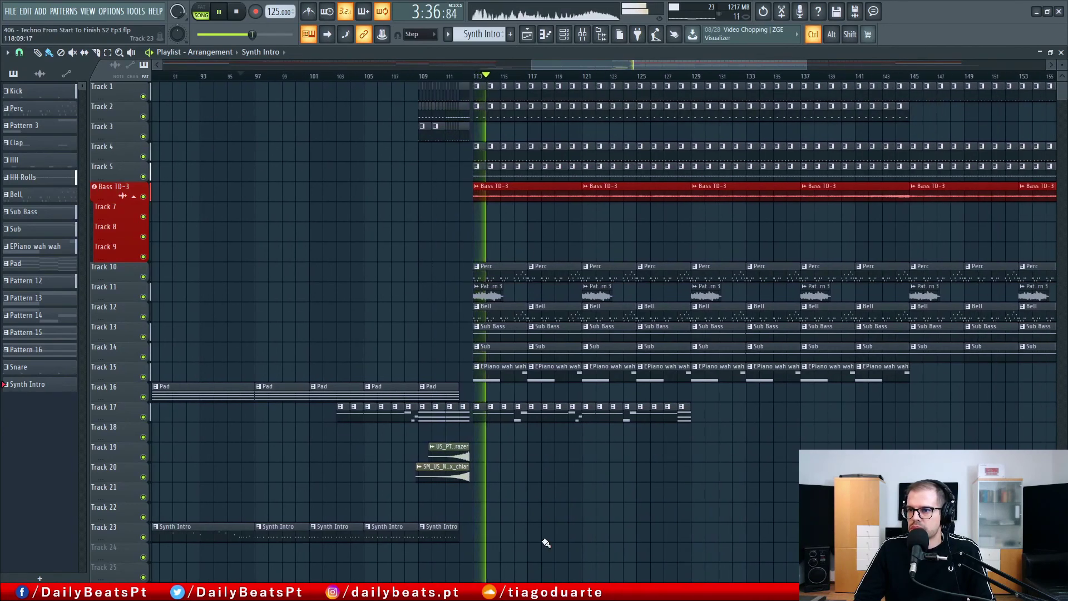
drag(374, 539, 374, 541)
right_click(394, 563)
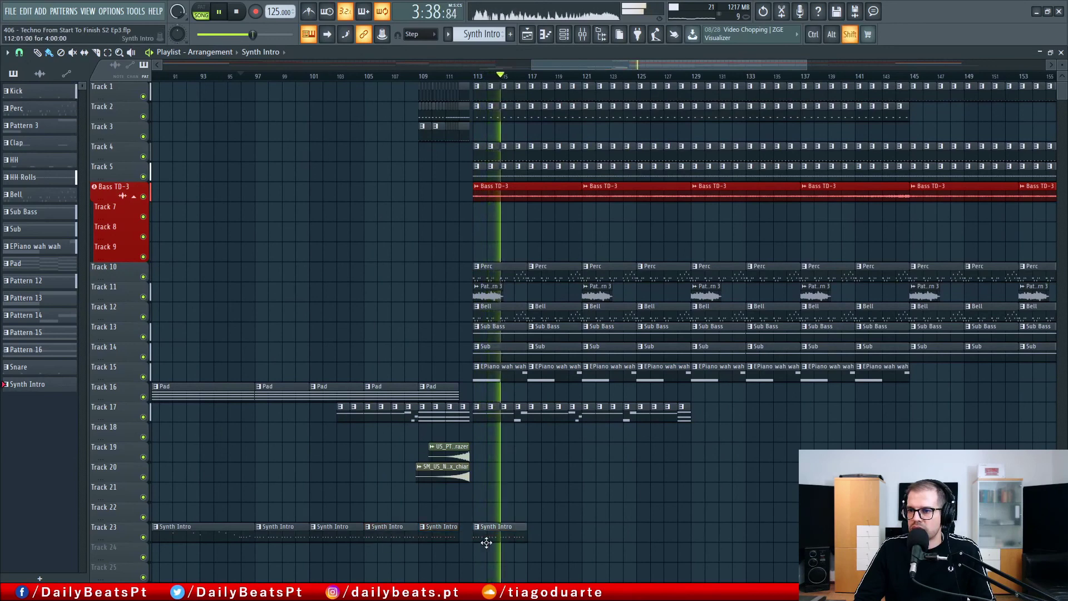